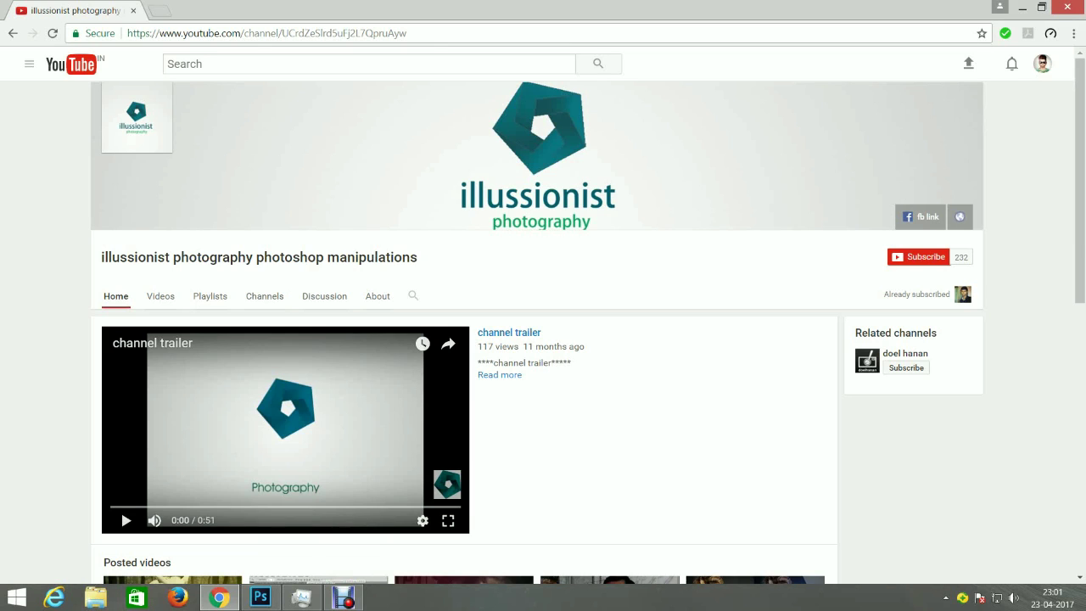
Subscribe to the illussionist photography photoshop manipulations channel and open its justice league series-batman manipulation video.
{"action": "scroll", "coordinate": [543, 331], "scroll_direction": "down", "scroll_amount": 1}
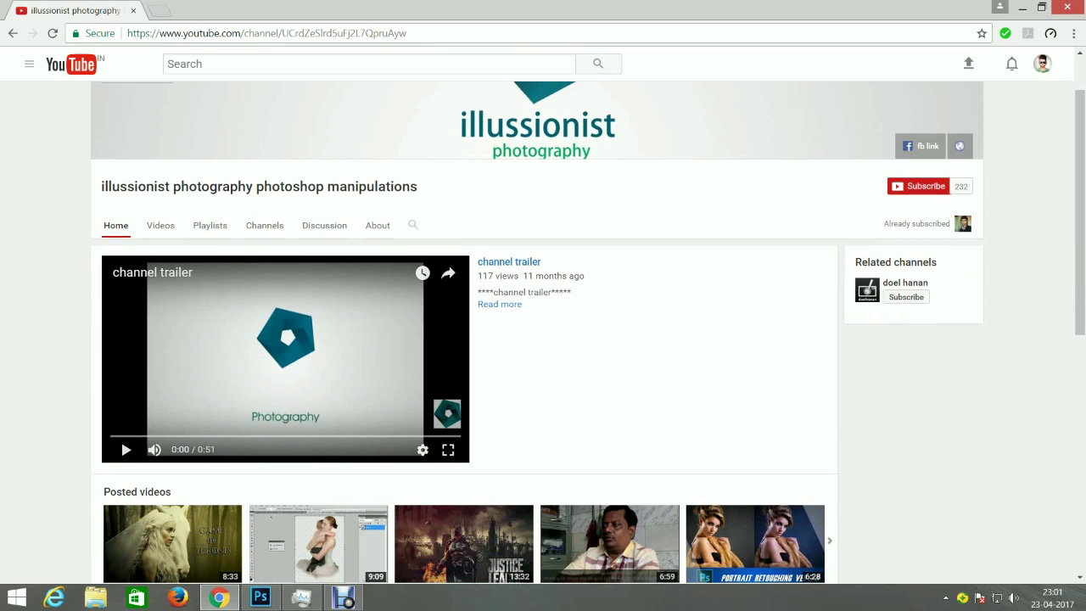
{"action": "left_click", "coordinate": [918, 186]}
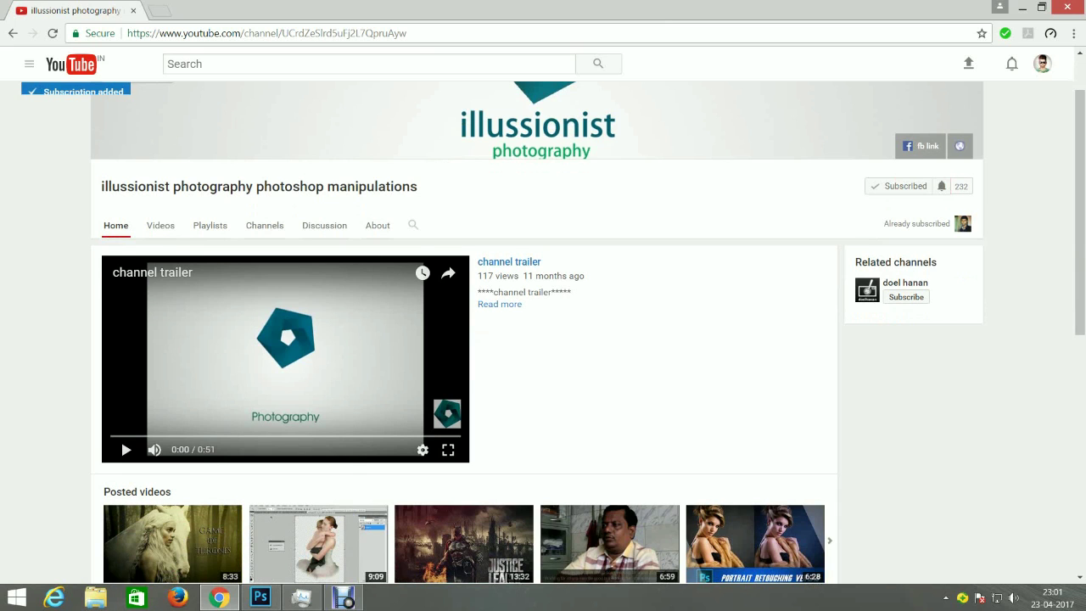
{"action": "scroll", "coordinate": [543, 331], "scroll_direction": "down", "scroll_amount": 2}
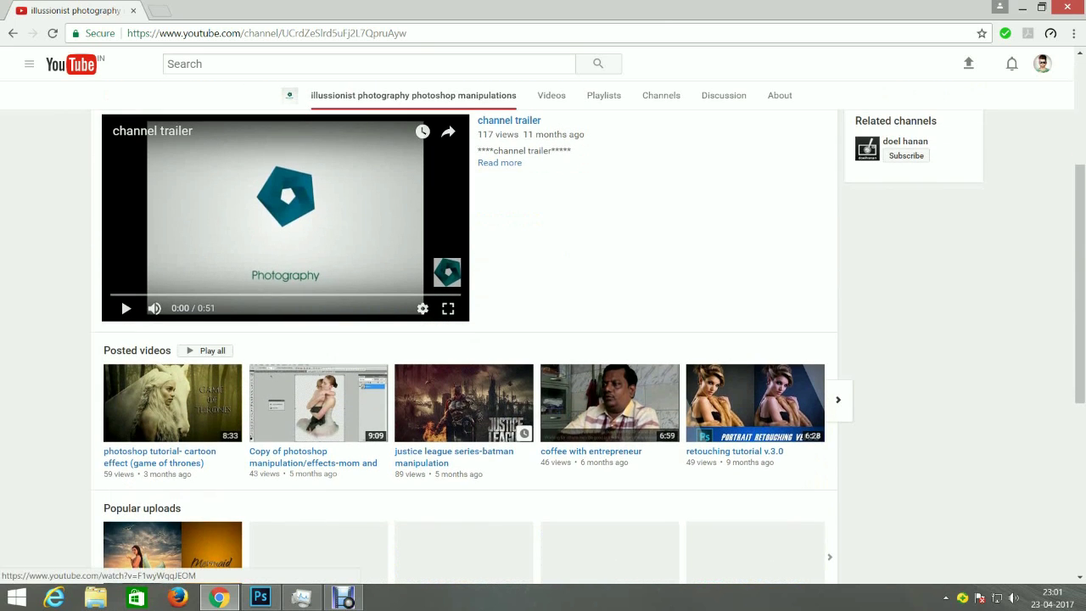
{"action": "left_click", "coordinate": [463, 401]}
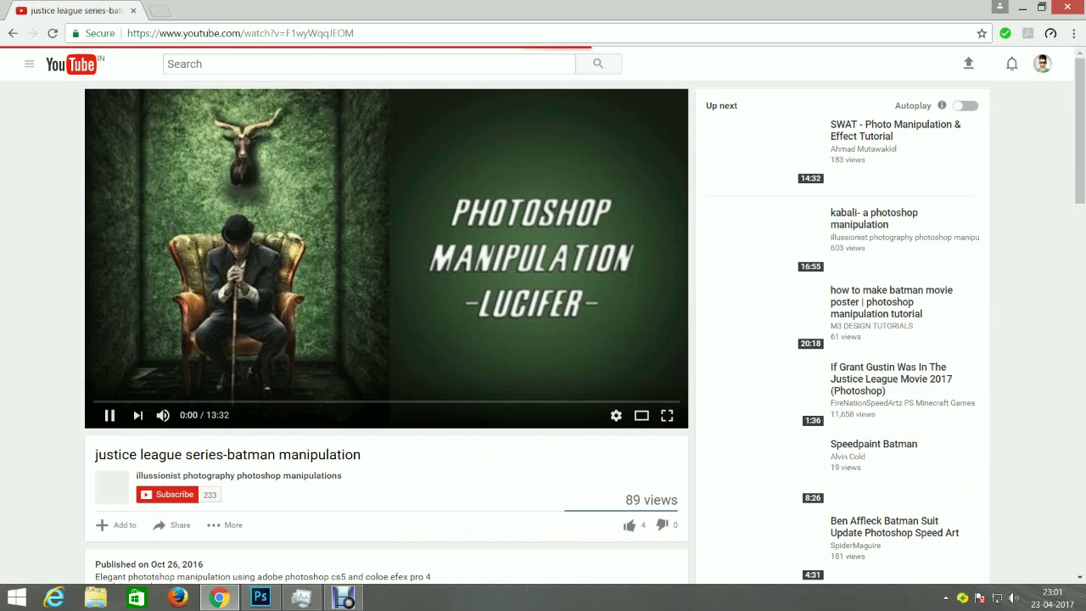
{"action": "scroll", "coordinate": [543, 331], "scroll_direction": "down", "scroll_amount": 1}
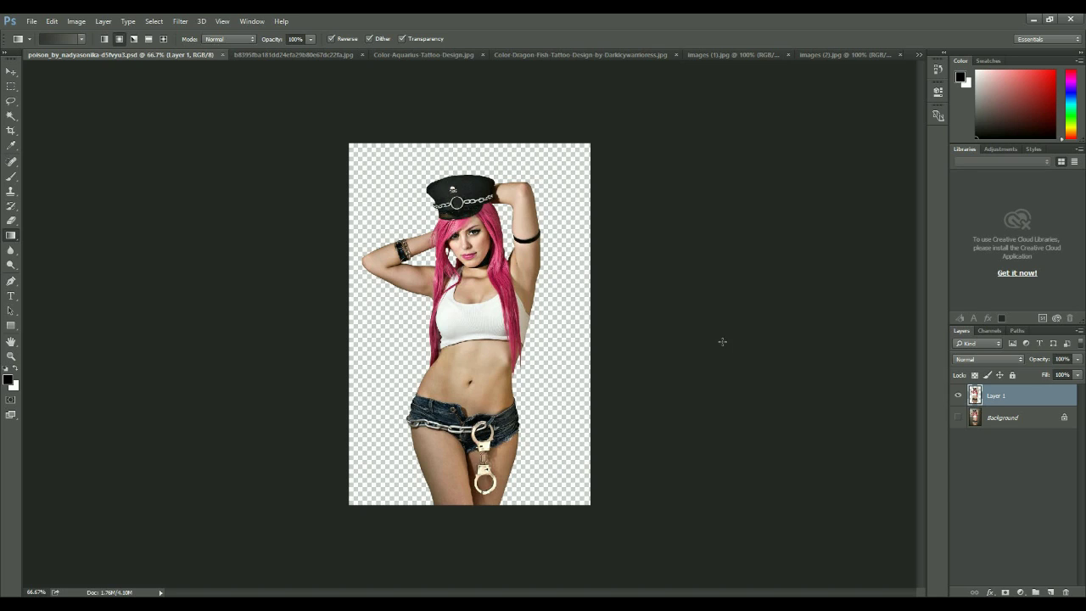
Switch to Photoshop and compare the cut-out model with the original photo by showing and hiding the Background layer.
{"action": "left_click", "coordinate": [957, 417]}
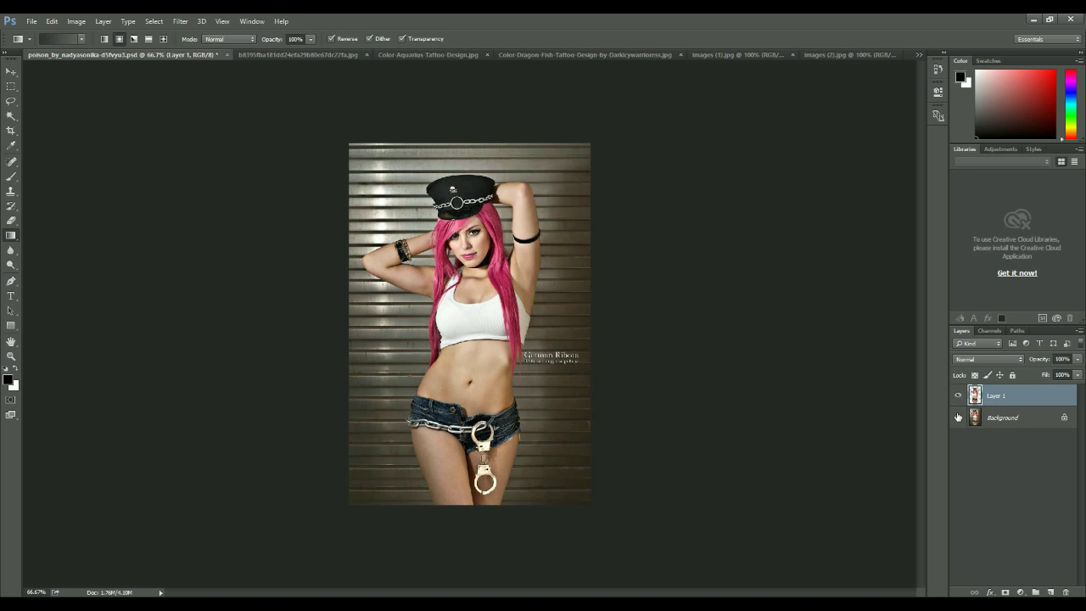
{"action": "left_click", "coordinate": [958, 416]}
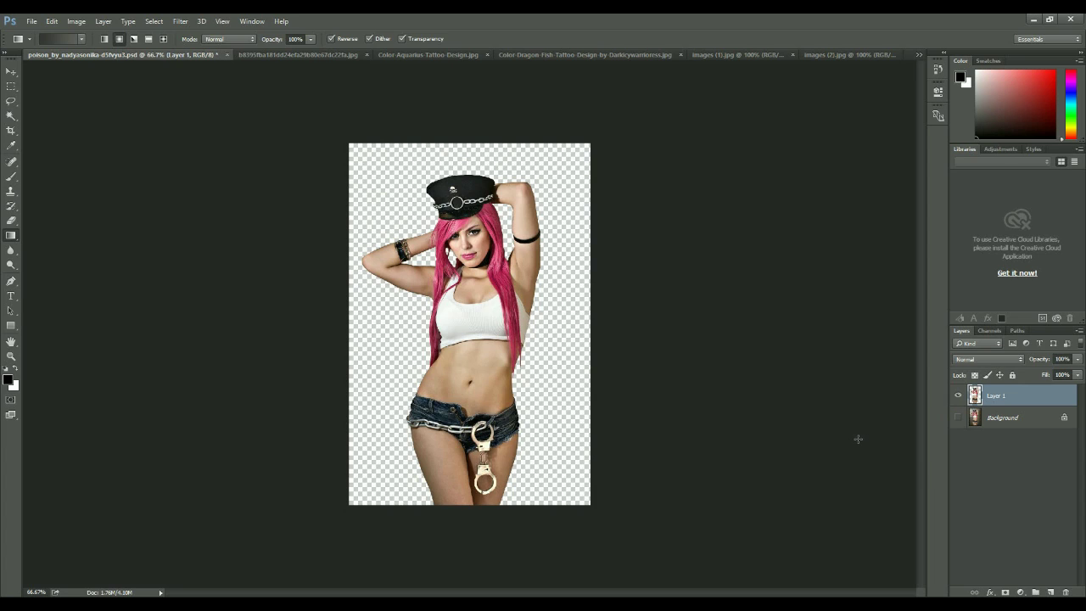
{"action": "key", "text": "v"}
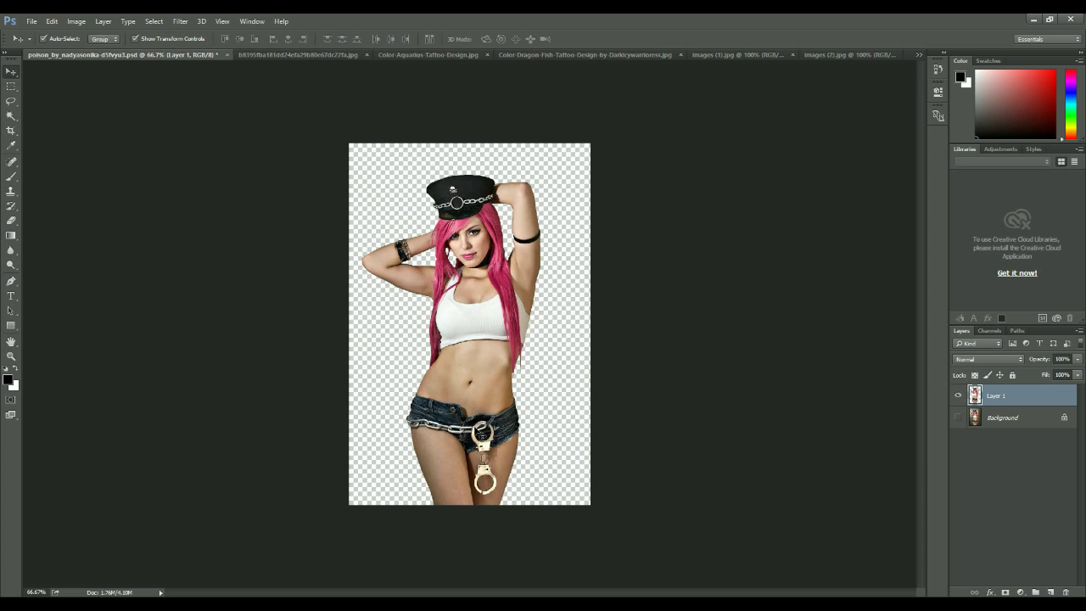
{"action": "key", "text": "ctrl+1"}
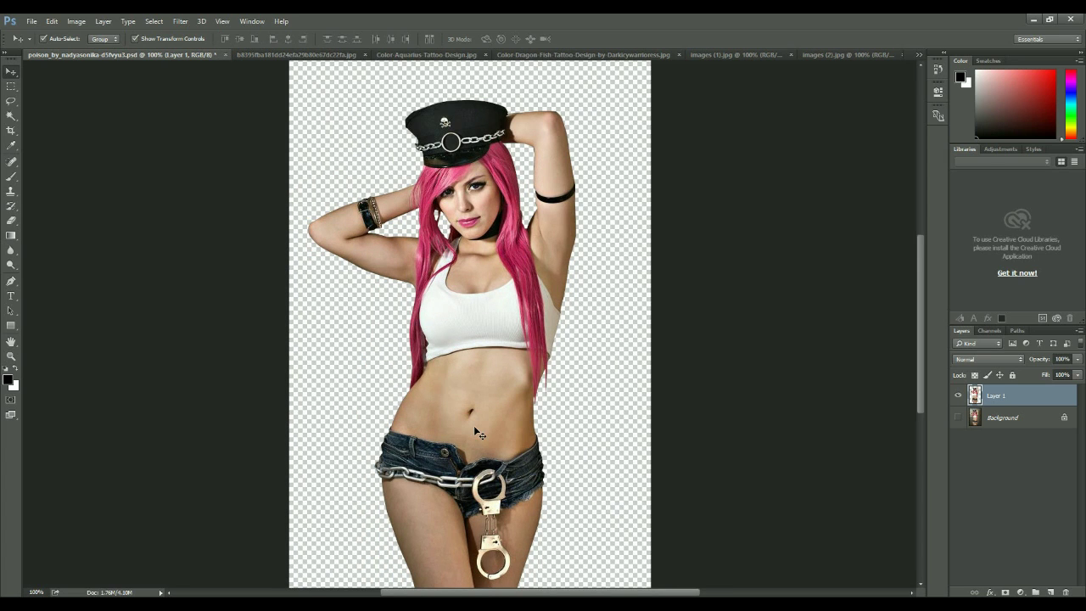
{"action": "key", "text": "ctrl+plus"}
{"action": "key", "text": "ctrl+minus"}
Add a new layer directly above the Background layer and accept the custom dark grey solid gradient for it.
{"action": "left_click", "coordinate": [1021, 420]}
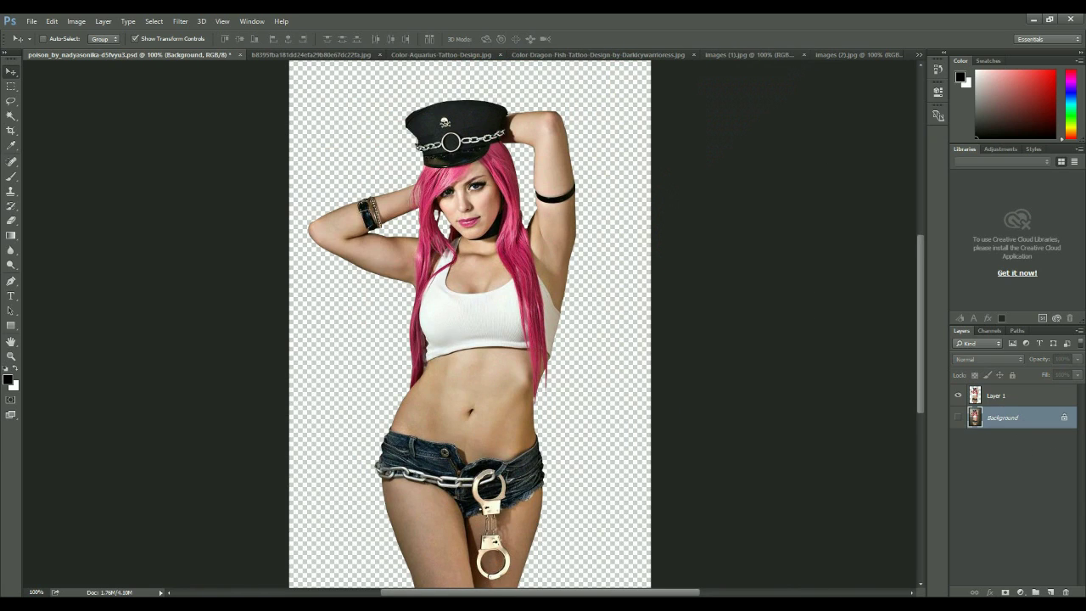
{"action": "left_click", "coordinate": [1052, 593]}
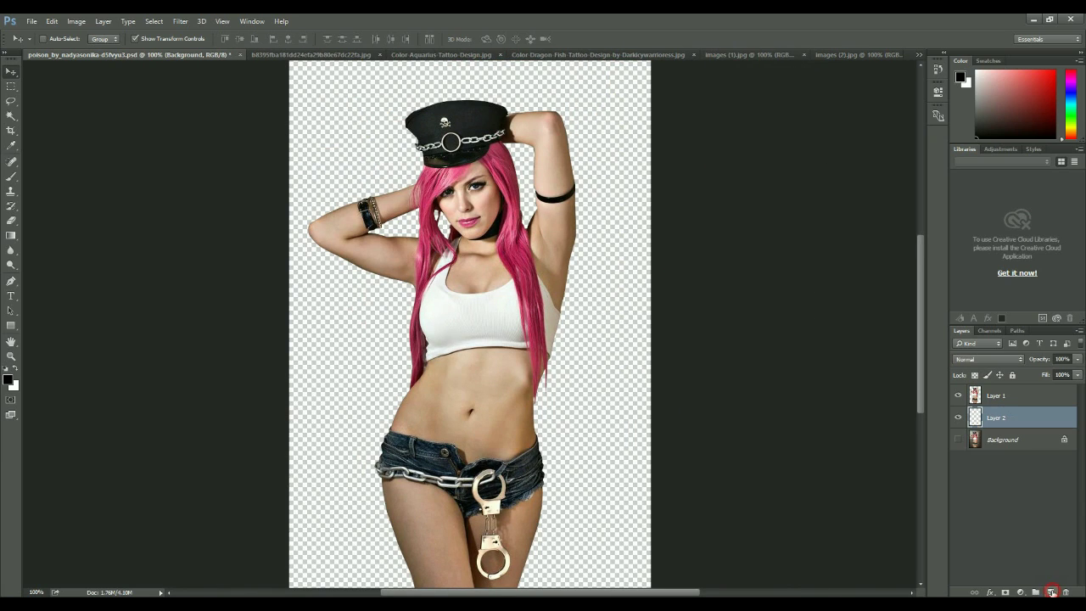
{"action": "left_click", "coordinate": [9, 235]}
{"action": "left_click", "coordinate": [64, 39]}
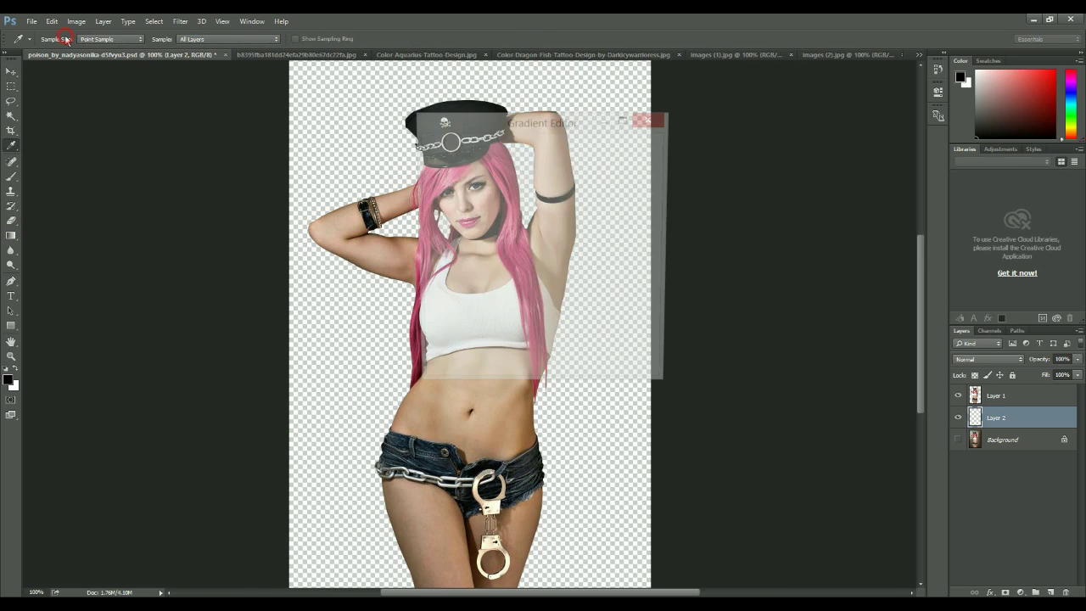
{"action": "left_click", "coordinate": [651, 309]}
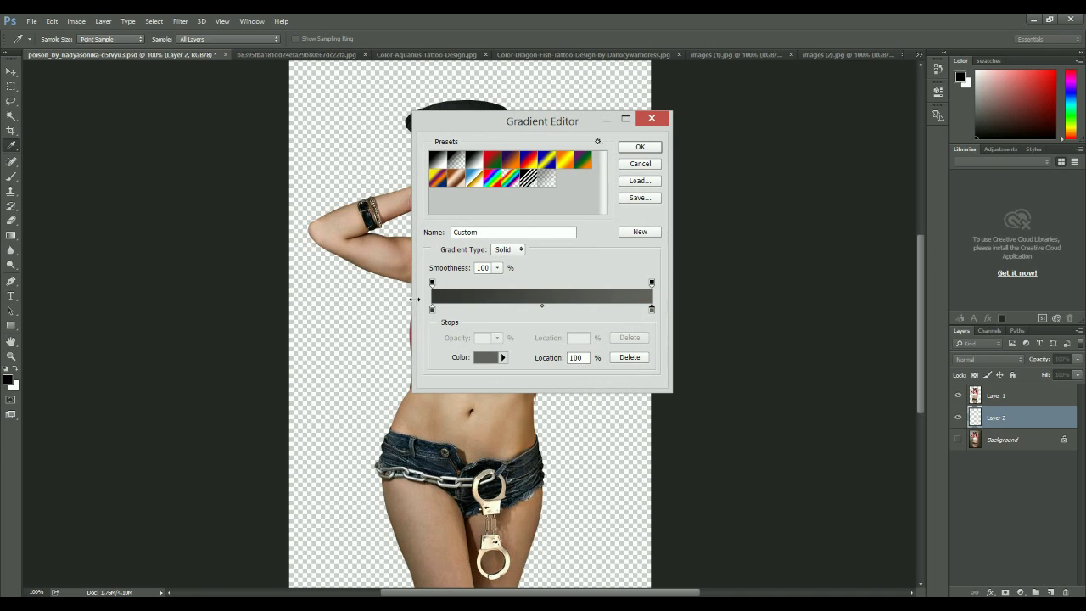
{"action": "left_click", "coordinate": [433, 310]}
{"action": "left_click", "coordinate": [640, 147]}
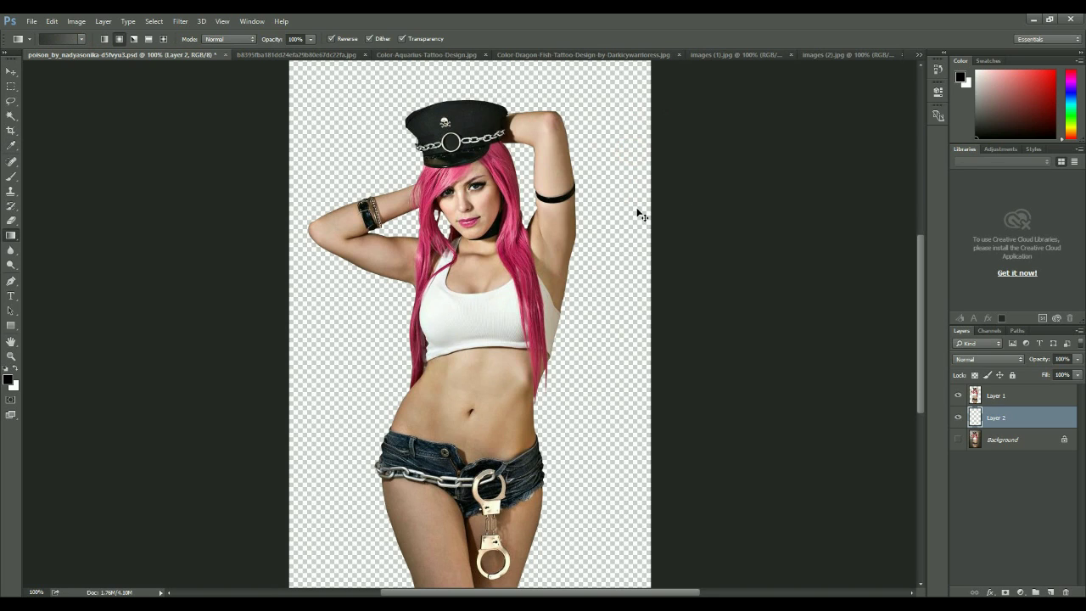
Fill the new layer with a reversed radial gradient that glows from behind the model's neck toward the canvas corners.
{"action": "key", "text": "ctrl+minus"}
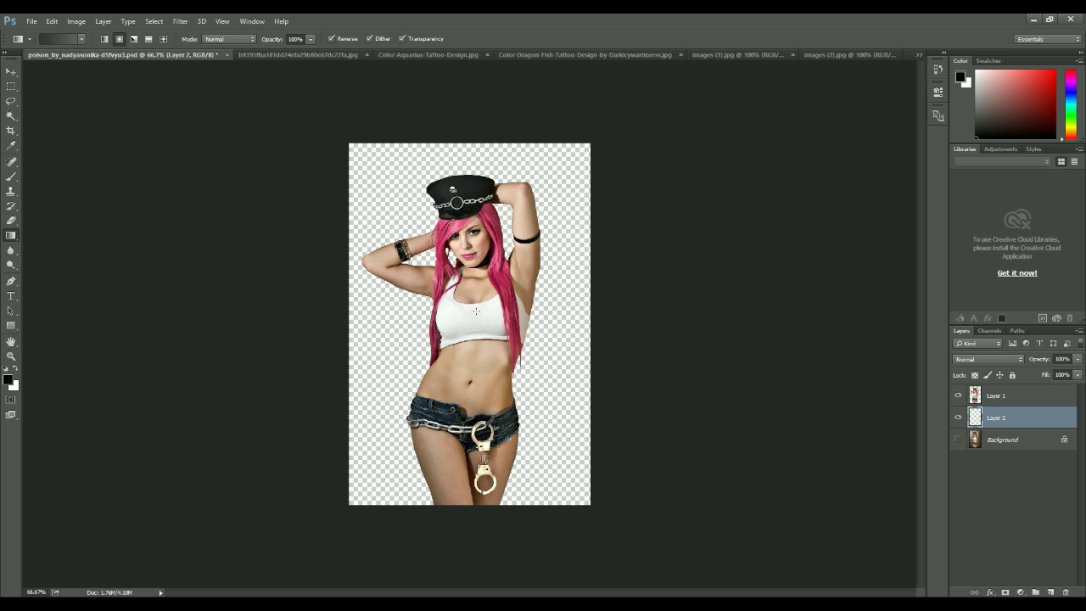
{"action": "left_click_drag", "start_coordinate": [544, 200], "coordinate": [588, 150]}
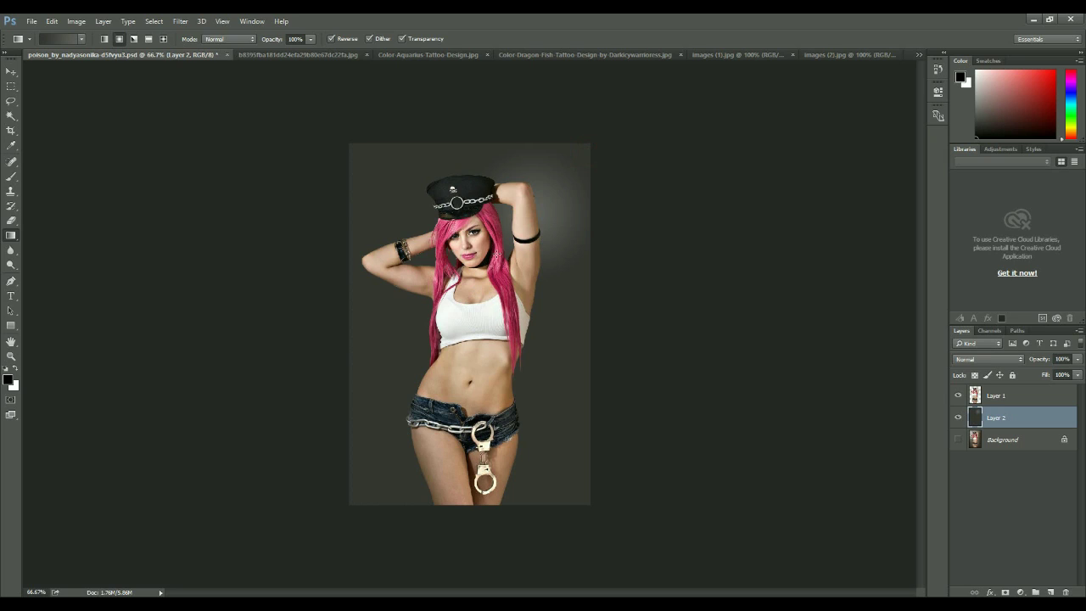
{"action": "left_click_drag", "start_coordinate": [504, 254], "coordinate": [619, 156]}
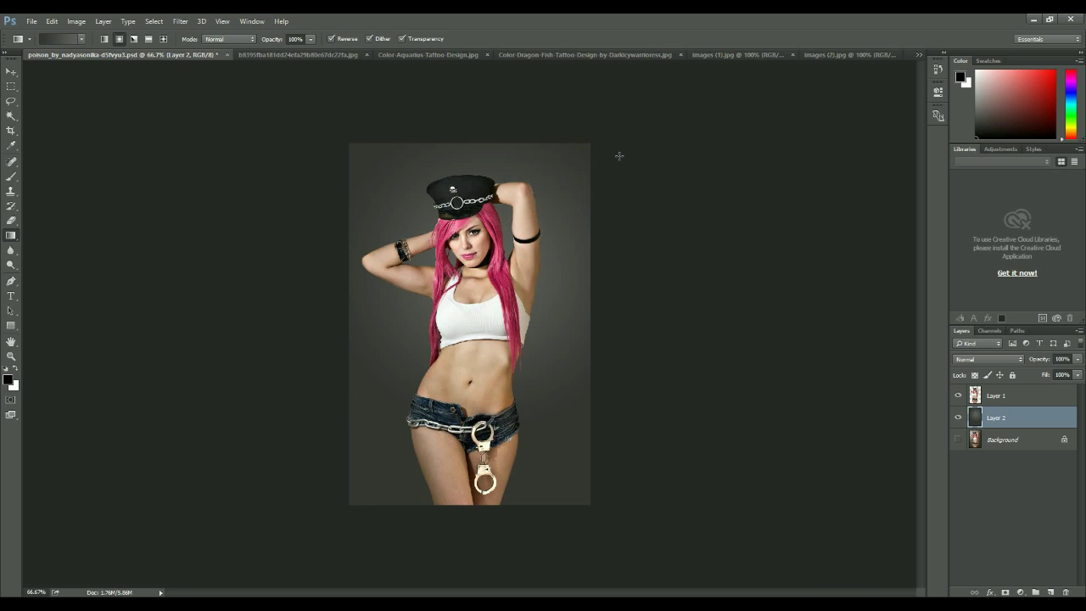
Try the Texturizer filter on the gradient layer with the Sandstone texture, 164% scaling and a relief of 2.
{"action": "left_click", "coordinate": [179, 21]}
{"action": "left_click", "coordinate": [220, 75]}
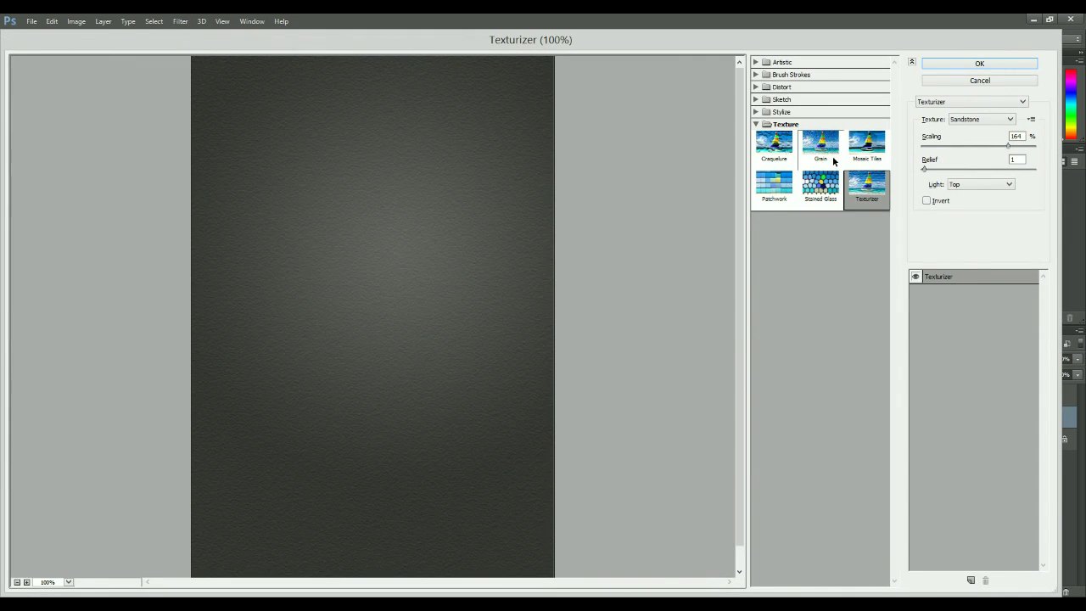
{"action": "left_click", "coordinate": [972, 121]}
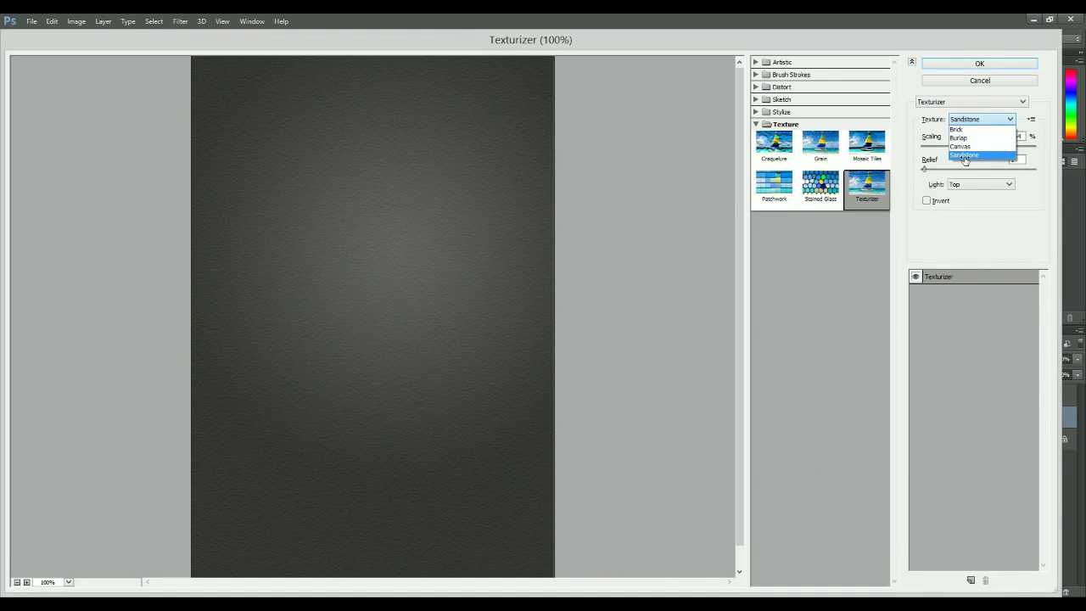
{"action": "left_click", "coordinate": [965, 158]}
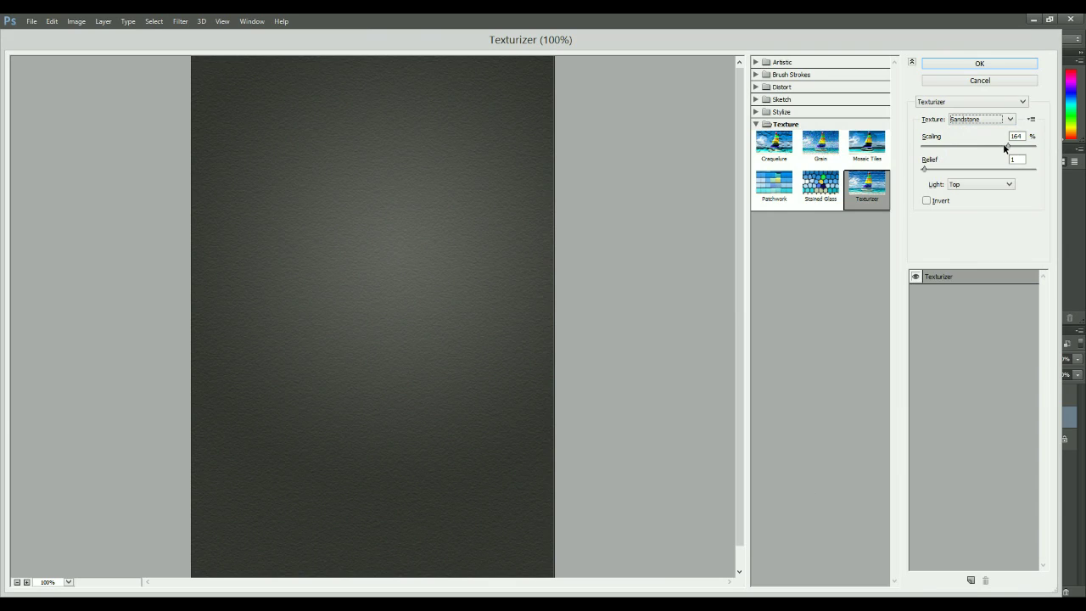
{"action": "left_click", "coordinate": [927, 170]}
{"action": "left_click_drag", "start_coordinate": [926, 173], "coordinate": [926, 174]}
{"action": "left_click", "coordinate": [972, 66]}
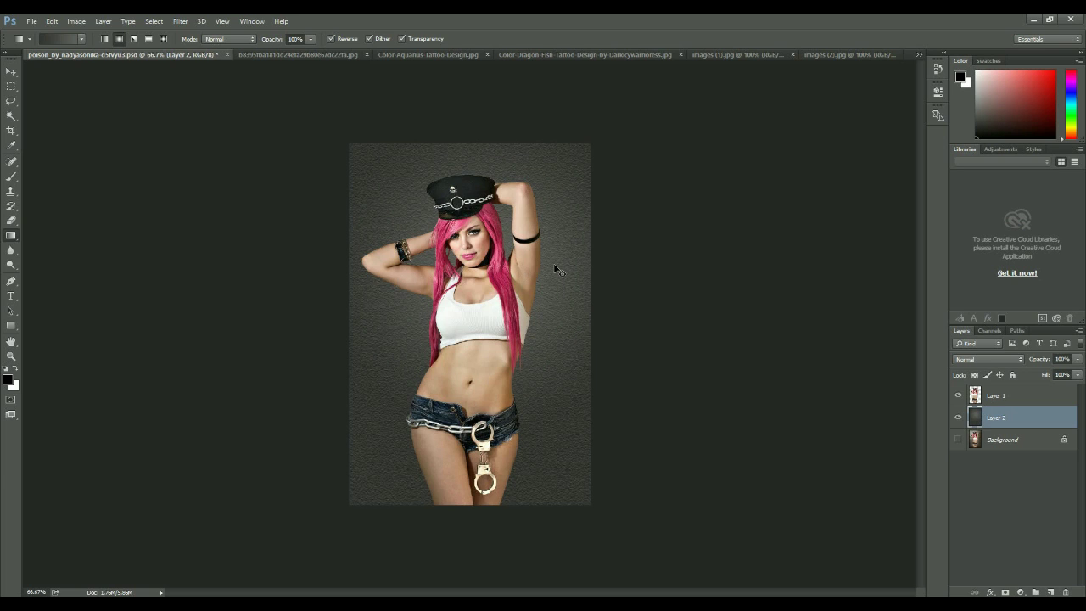
Apply the Texturizer filter to the gradient layer with the Sandstone texture, 164% scaling and a relief of 1.
{"action": "left_click", "coordinate": [179, 22]}
{"action": "left_click", "coordinate": [288, 76]}
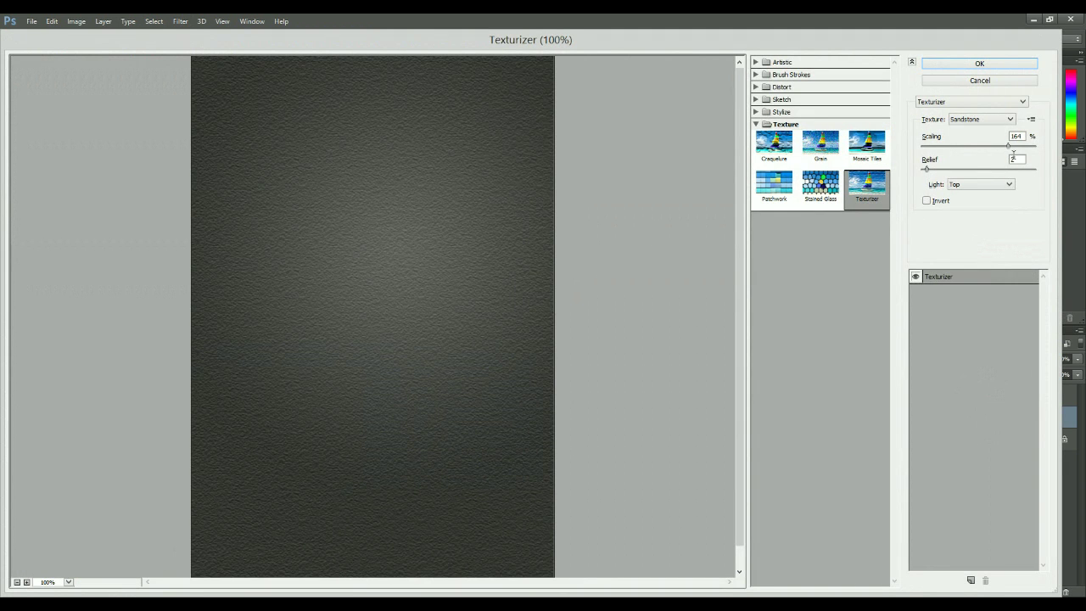
{"action": "double_click", "coordinate": [1017, 158]}
{"action": "type", "text": "1"}
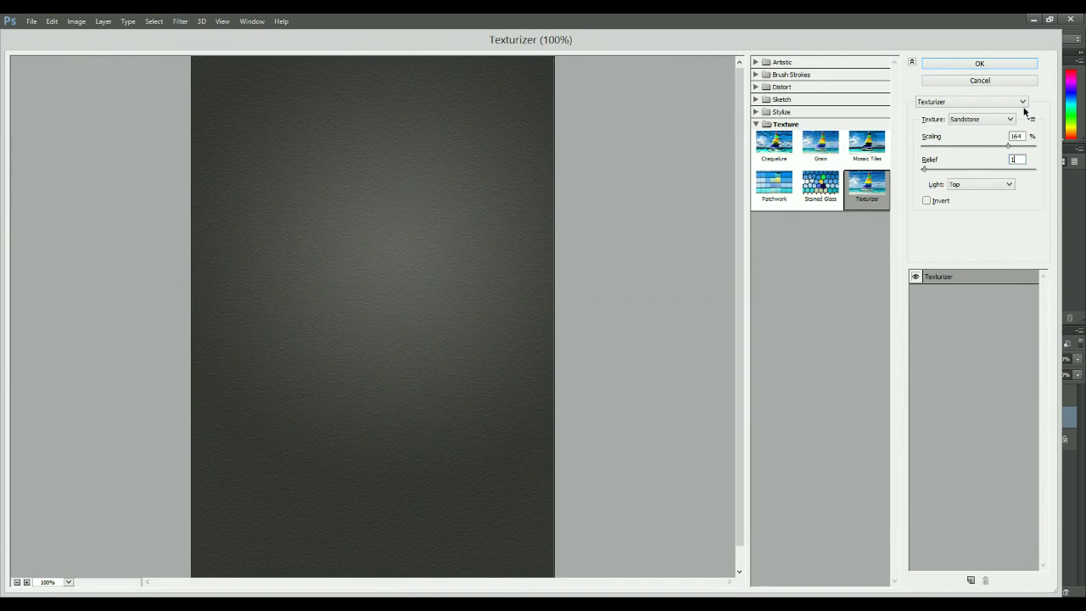
{"action": "left_click", "coordinate": [990, 61]}
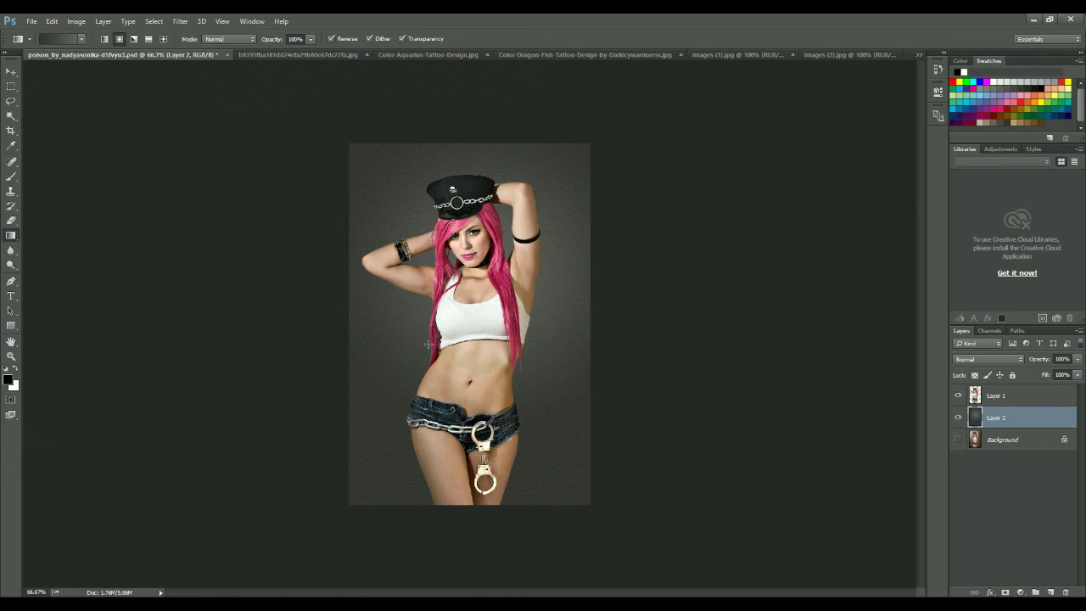
Copy the entire lily and anemone tattoo image and paste it onto a new layer above the model's layer.
{"action": "left_click", "coordinate": [11, 71]}
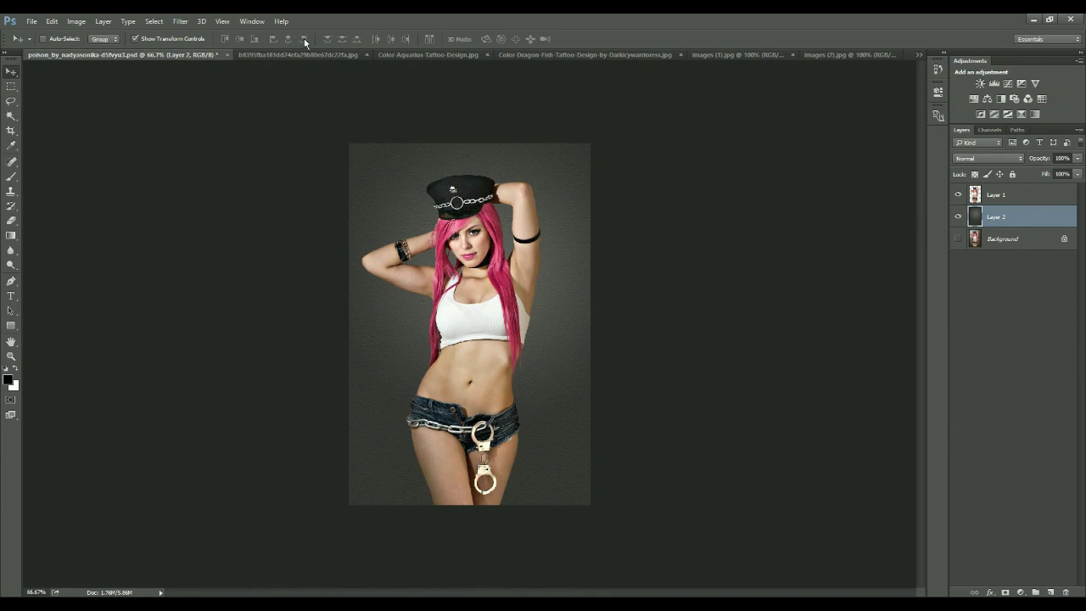
{"action": "left_click", "coordinate": [301, 54]}
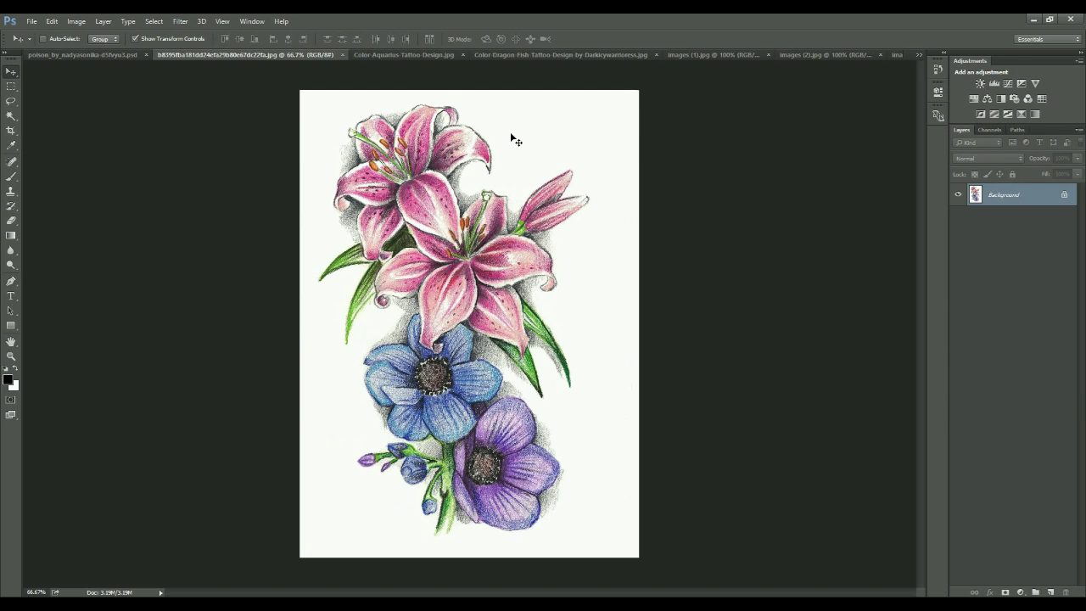
{"action": "key", "text": "ctrl+a"}
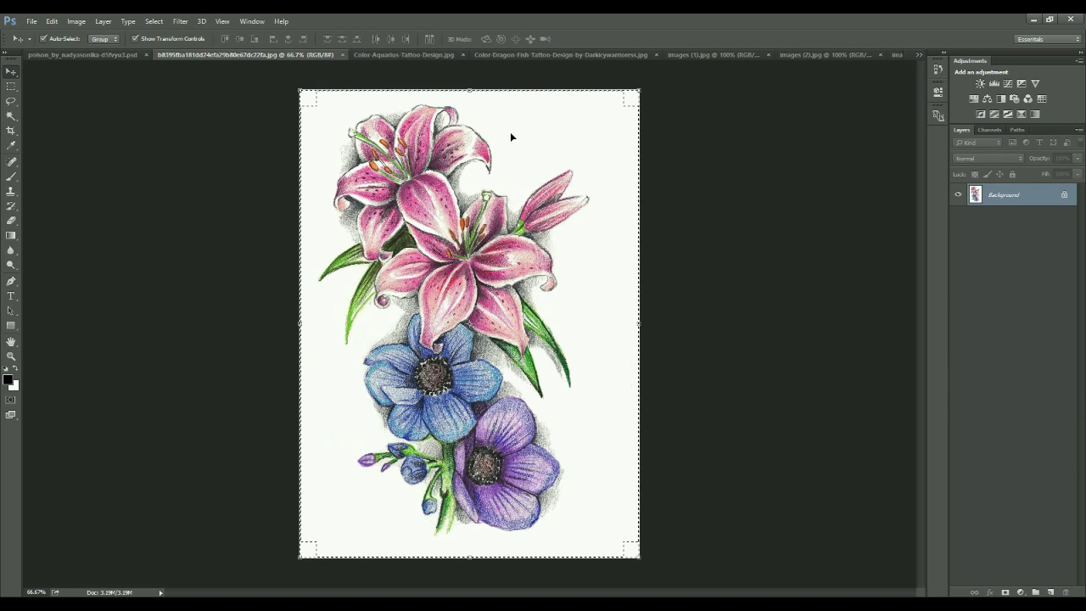
{"action": "left_click", "coordinate": [61, 54]}
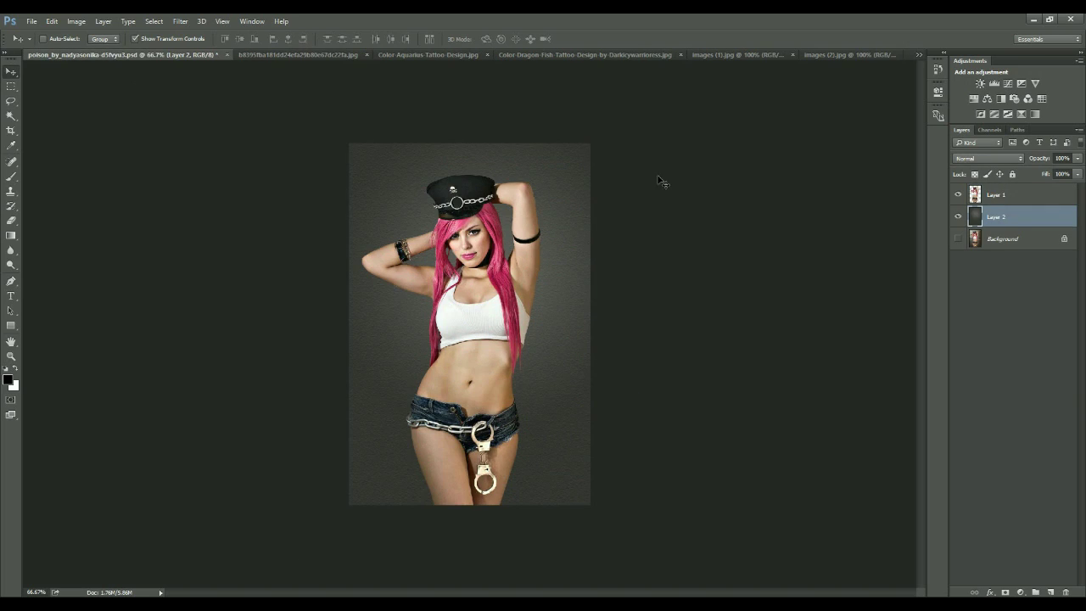
{"action": "left_click", "coordinate": [995, 198]}
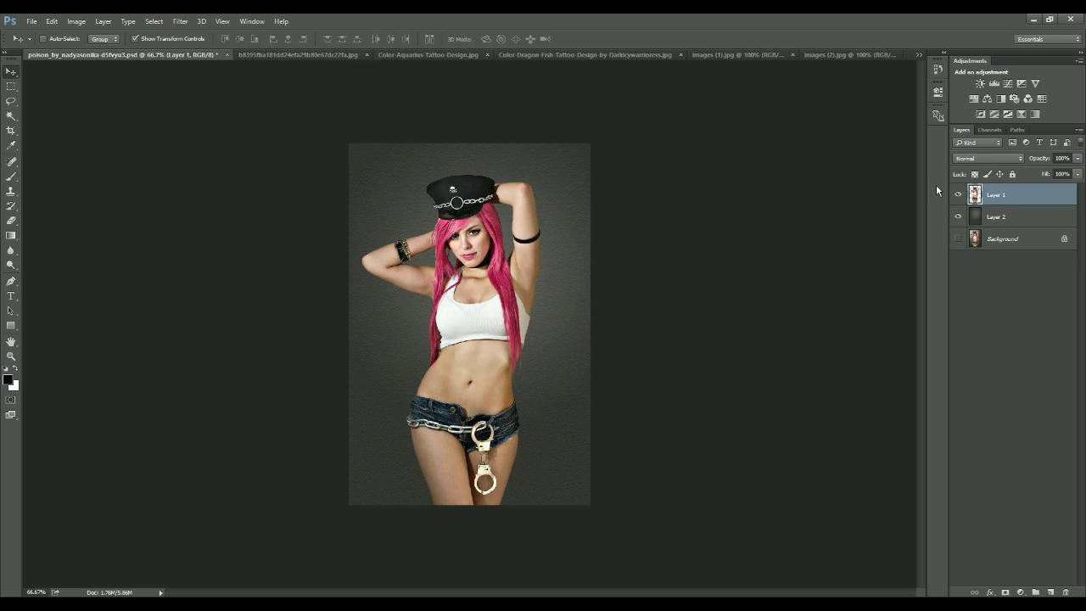
{"action": "left_click", "coordinate": [1051, 592]}
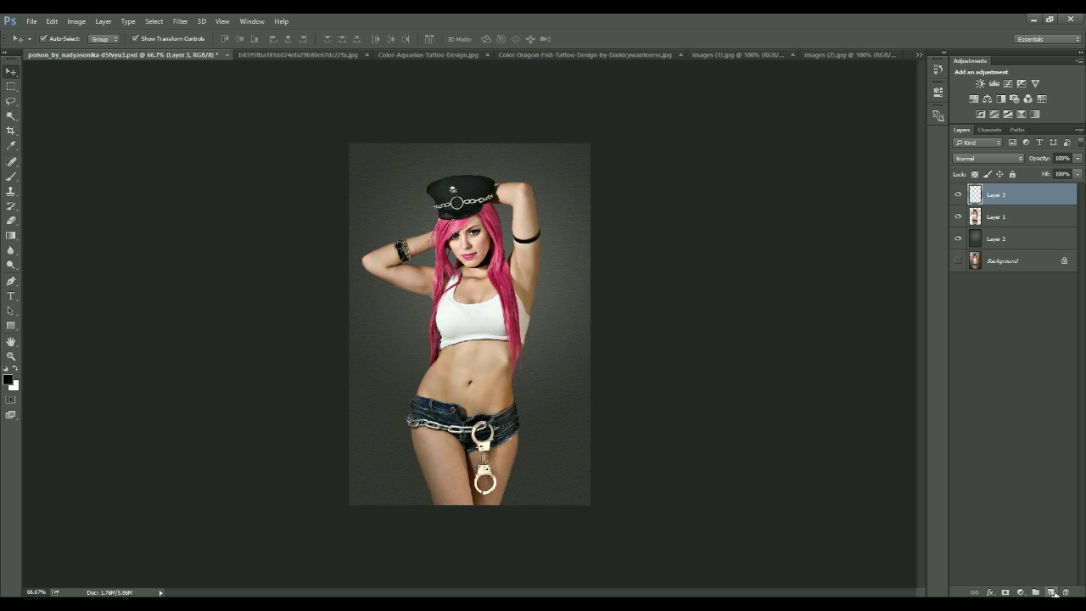
{"action": "key", "text": "ctrl+v"}
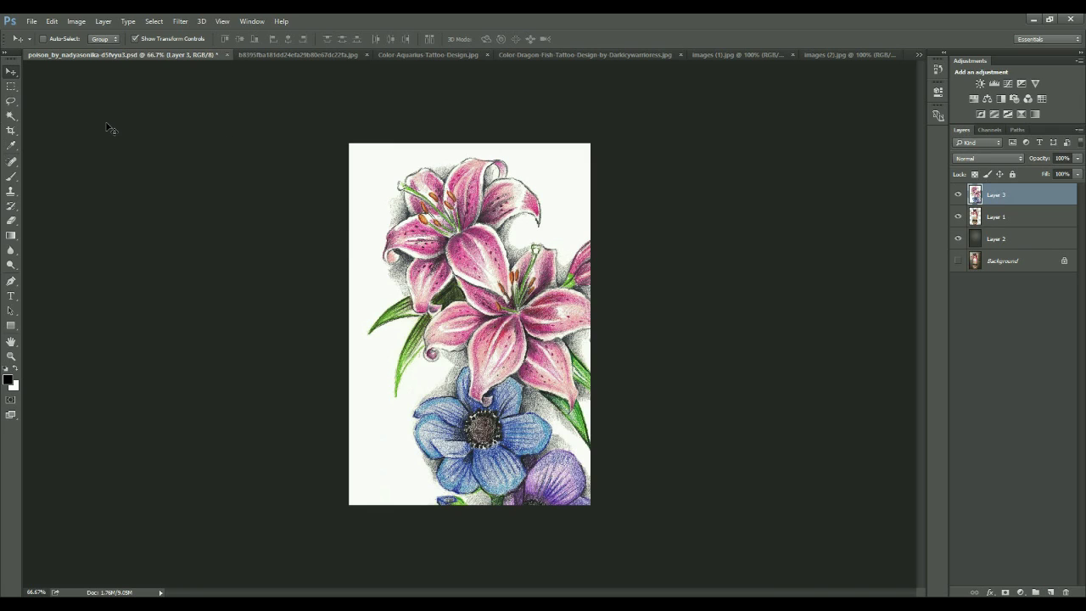
Scale the pasted flower tattoo down and position it over the model's raised arm beside her face.
{"action": "key", "text": "ctrl+t"}
{"action": "left_click_drag", "start_coordinate": [265, 541], "coordinate": [287, 519]}
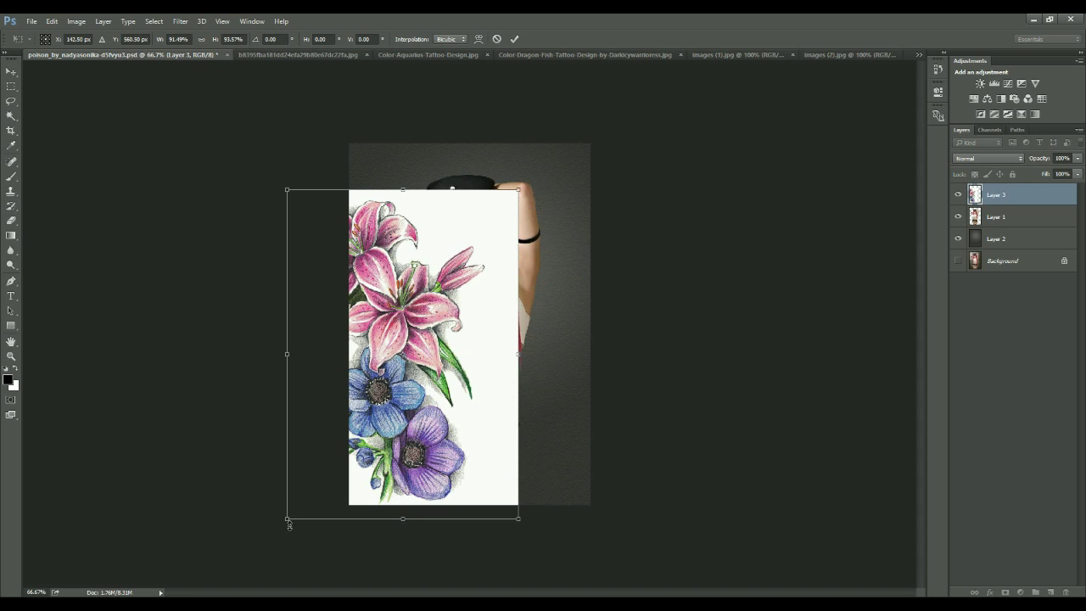
{"action": "left_click_drag", "start_coordinate": [287, 520], "coordinate": [348, 483]}
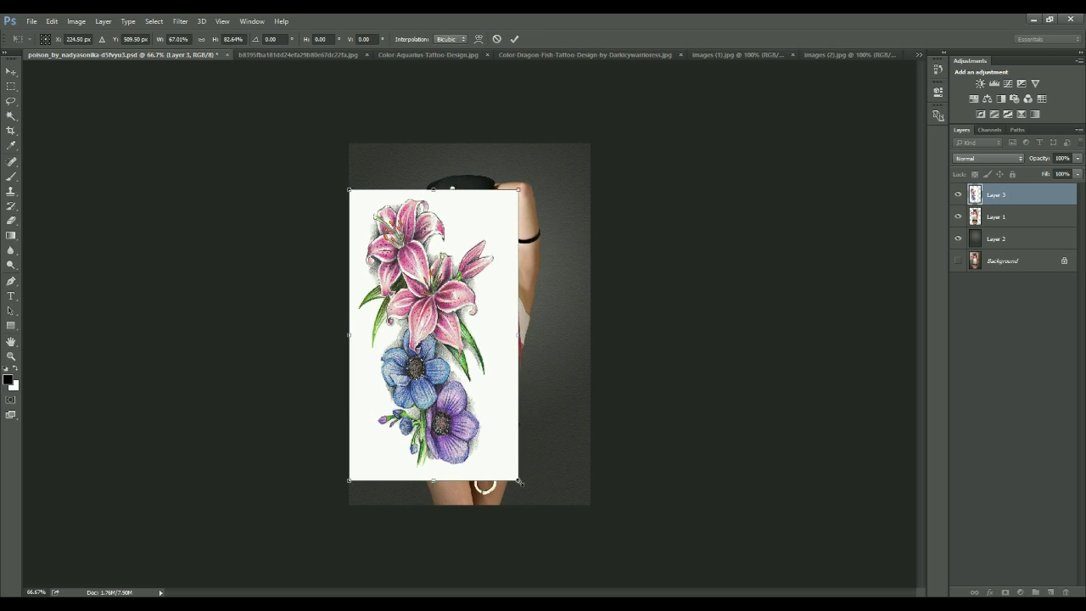
{"action": "left_click_drag", "start_coordinate": [508, 464], "coordinate": [476, 434]}
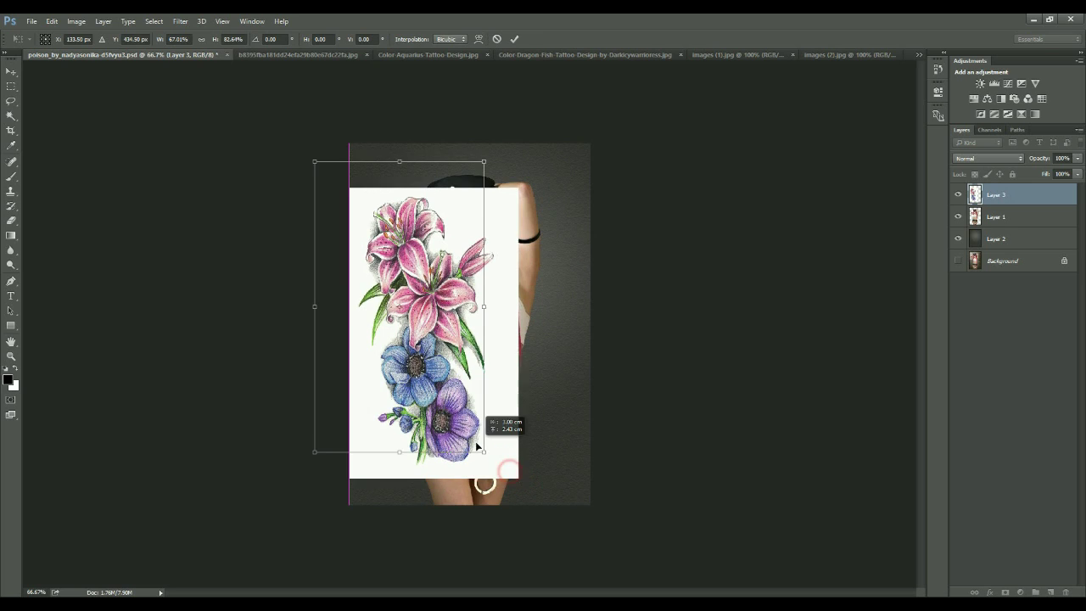
{"action": "left_click_drag", "start_coordinate": [459, 334], "coordinate": [562, 333]}
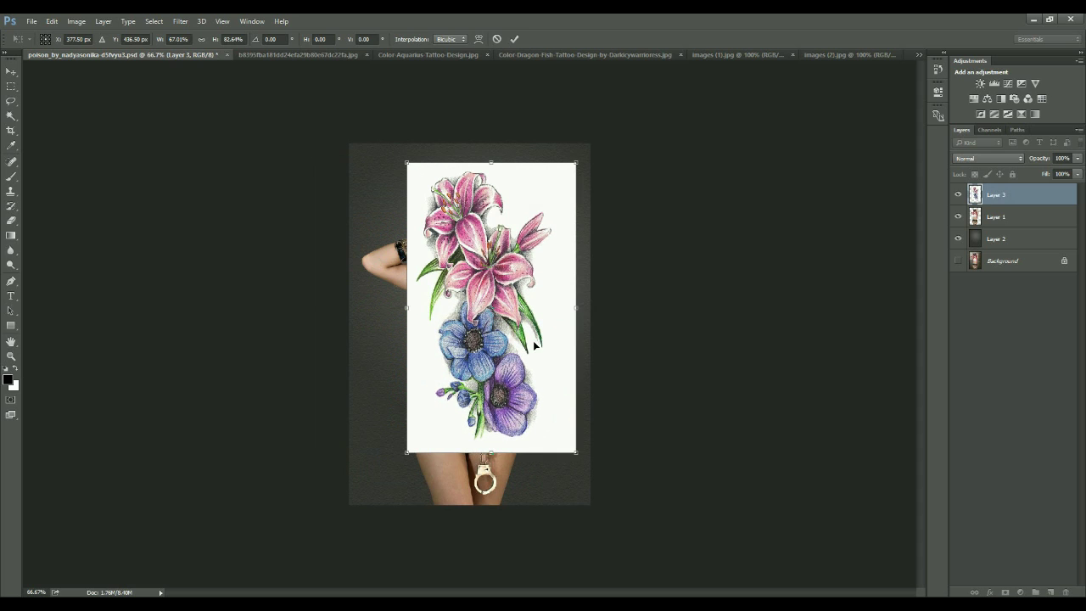
{"action": "left_click_drag", "start_coordinate": [524, 213], "coordinate": [490, 242]}
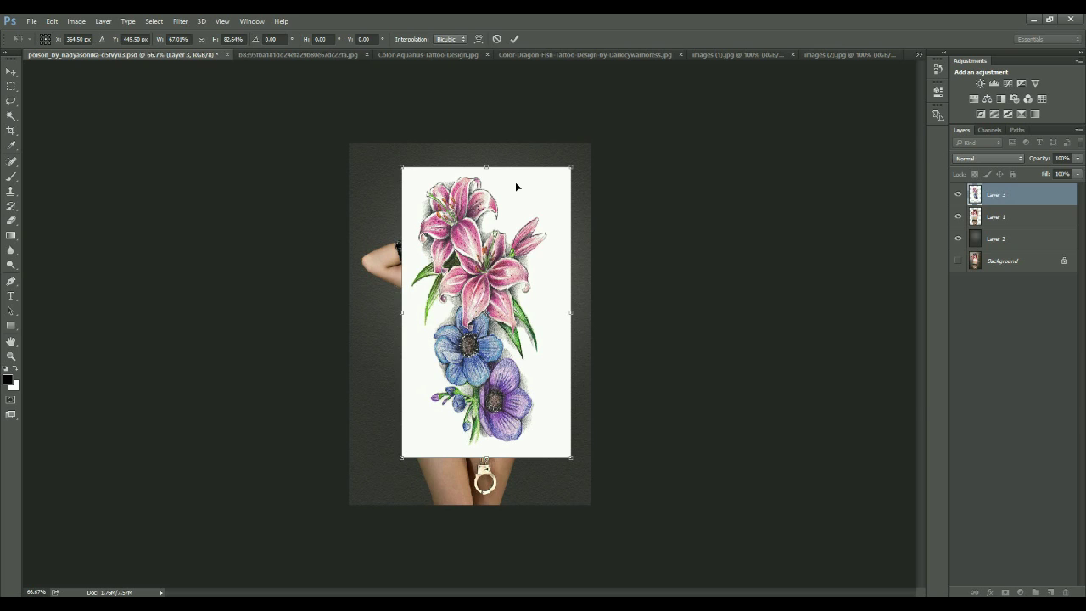
{"action": "key", "text": "Return"}
Set the flower tattoo layer's blend mode to Multiply and shift the artwork slightly so it sits over the raised arm.
{"action": "key", "text": "ctrl+1"}
{"action": "left_click", "coordinate": [1003, 158]}
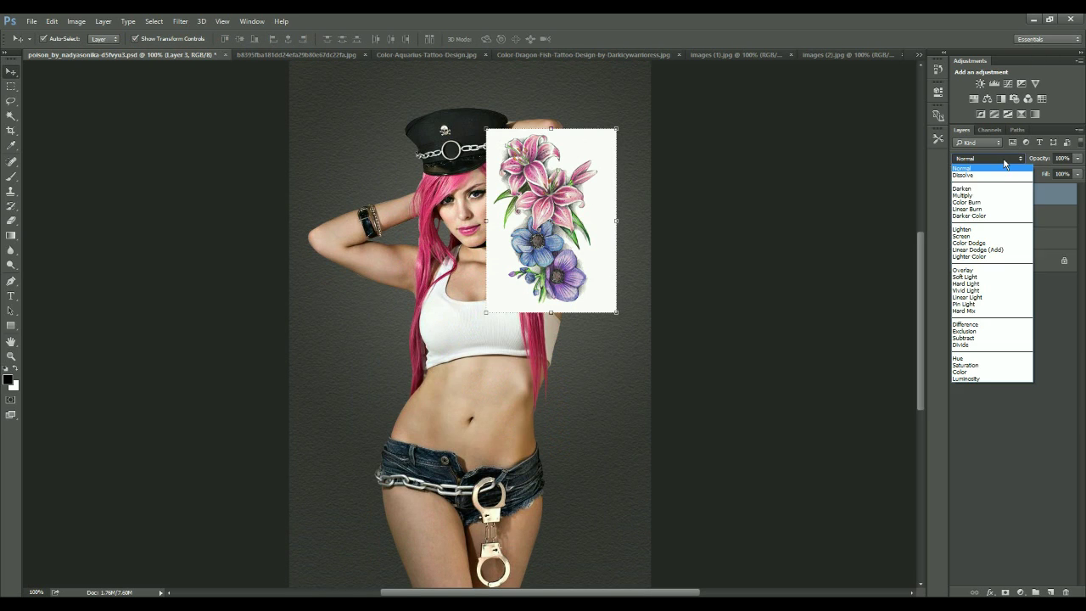
{"action": "left_click", "coordinate": [976, 195]}
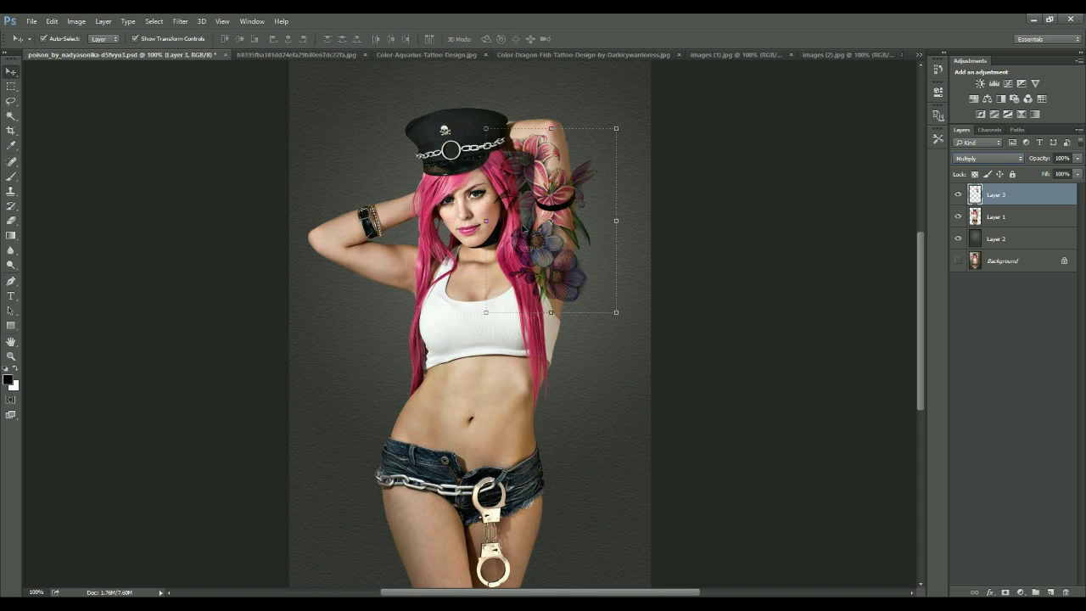
{"action": "left_click_drag", "start_coordinate": [552, 186], "coordinate": [562, 173]}
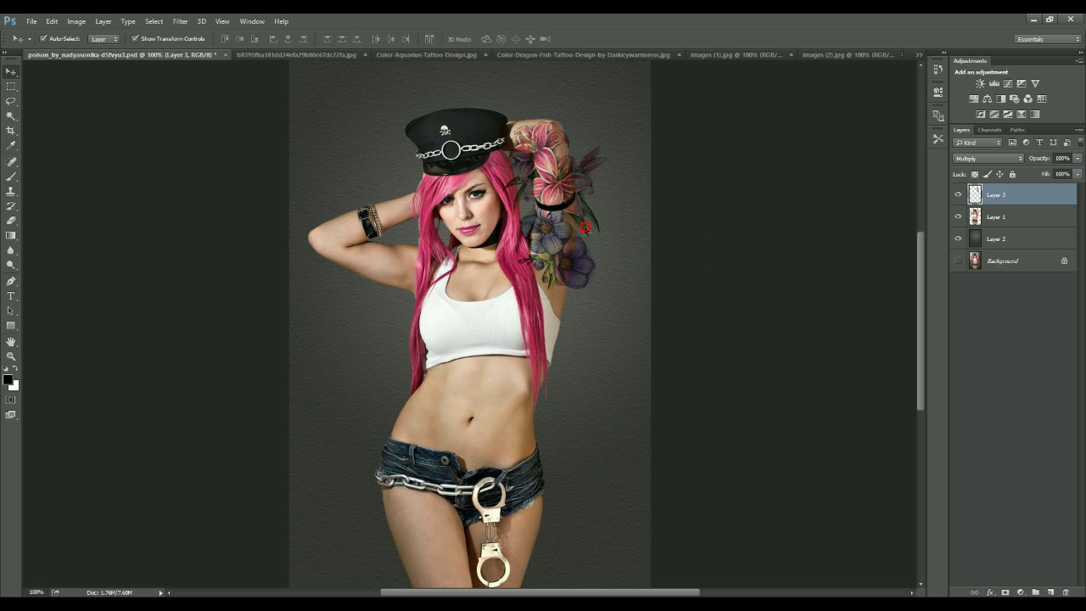
{"action": "left_click", "coordinate": [787, 243]}
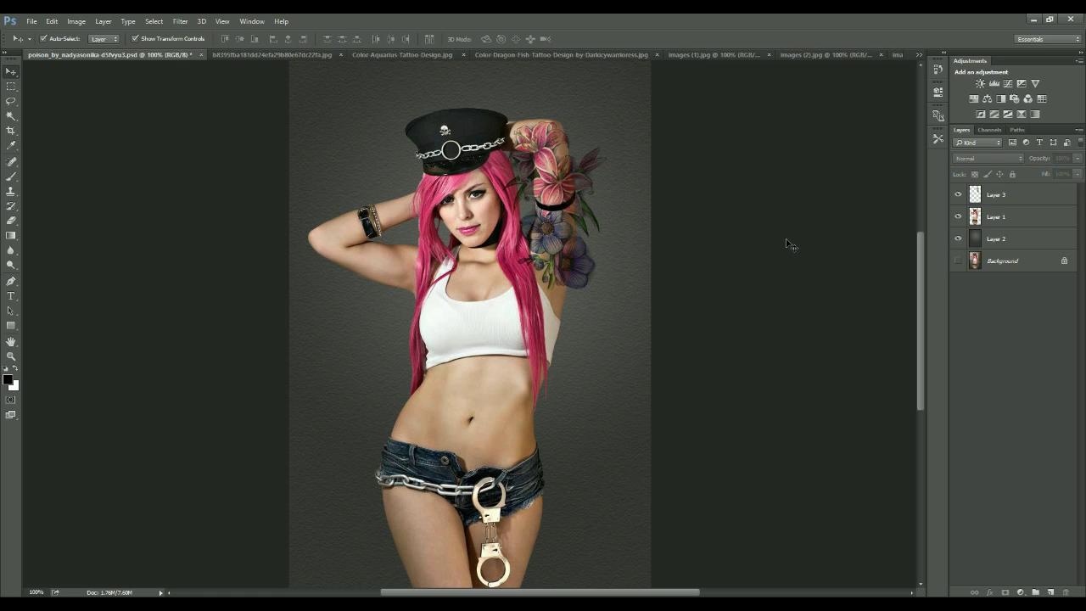
Warp the flower tattoo by pulling its outer edge inward toward the raised arm.
{"action": "left_click", "coordinate": [543, 178]}
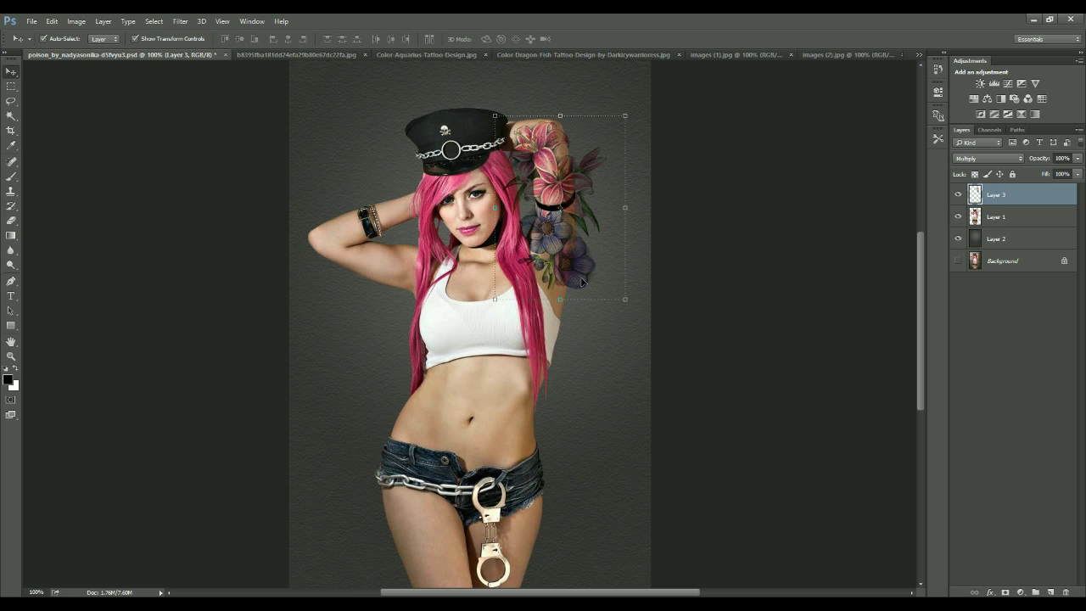
{"action": "right_click", "coordinate": [558, 226]}
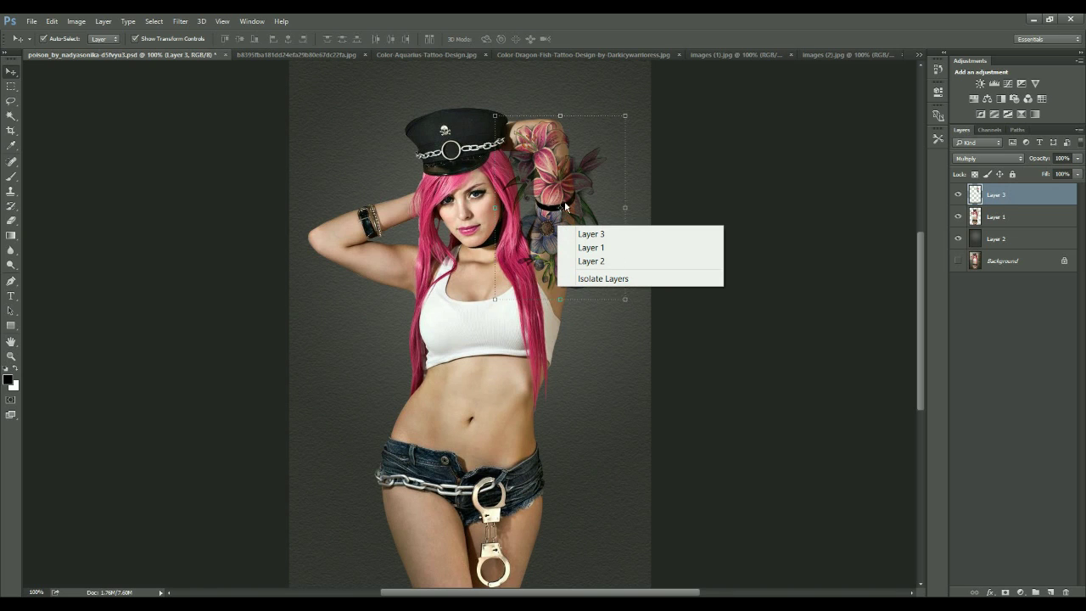
{"action": "key", "text": "Escape"}
{"action": "key", "text": "ctrl+t"}
{"action": "right_click", "coordinate": [560, 210]}
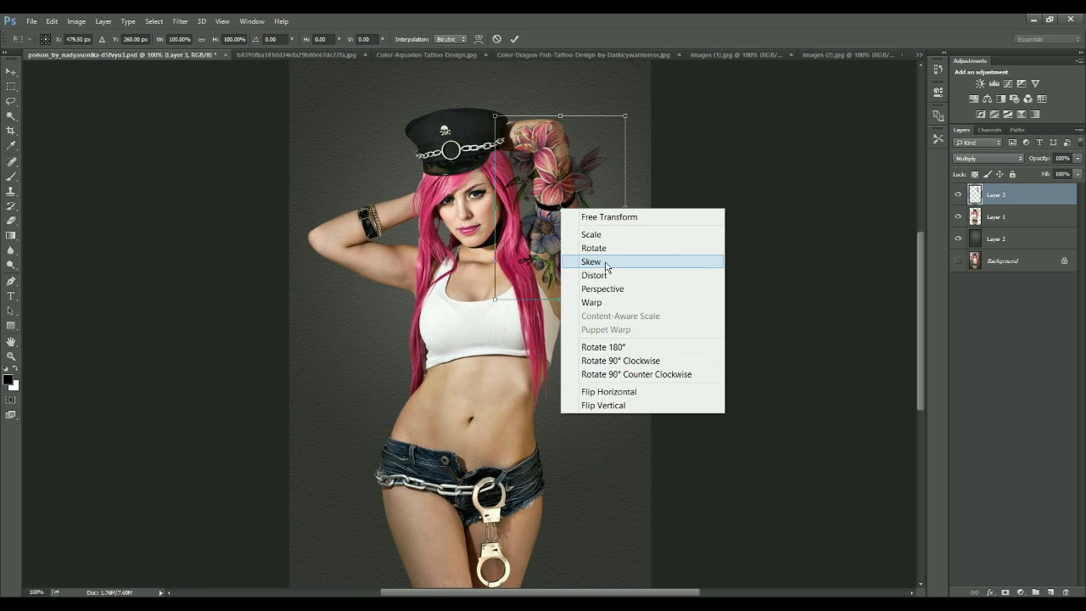
{"action": "left_click", "coordinate": [609, 304]}
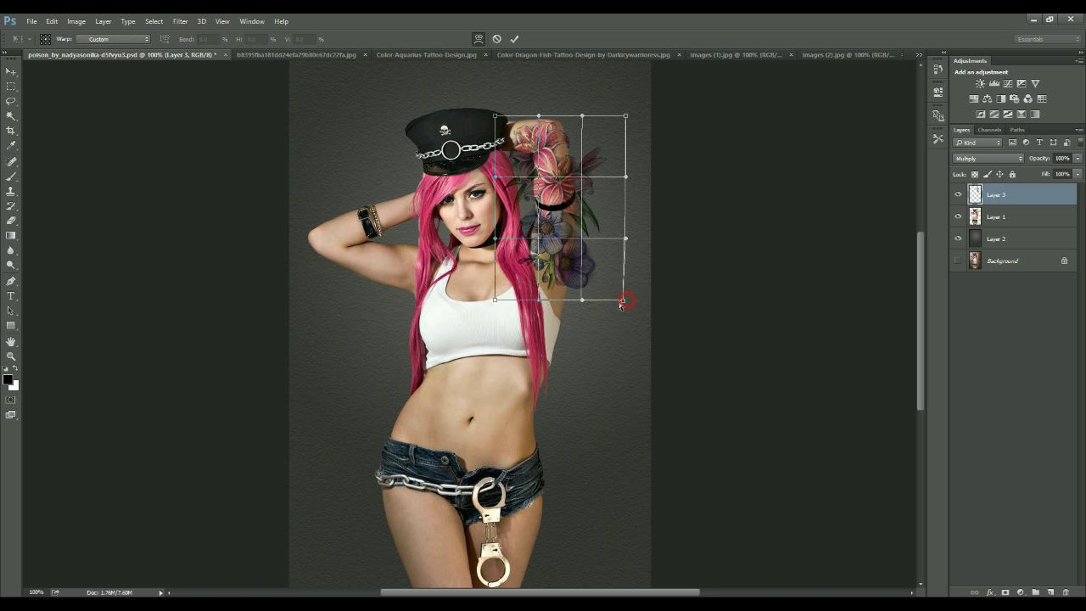
{"action": "left_click", "coordinate": [624, 301]}
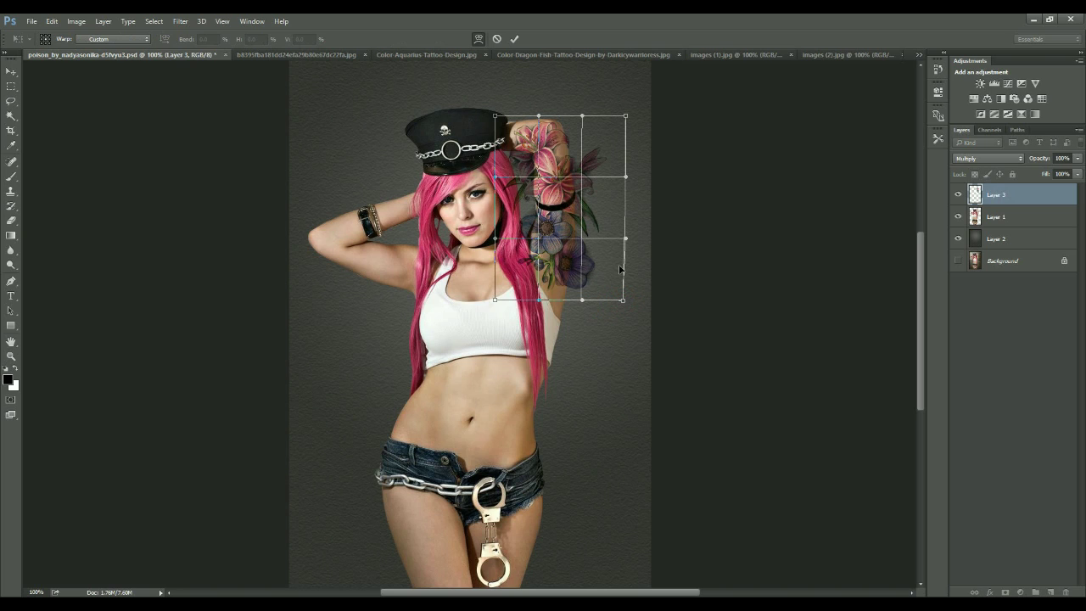
{"action": "left_click_drag", "start_coordinate": [625, 240], "coordinate": [609, 240]}
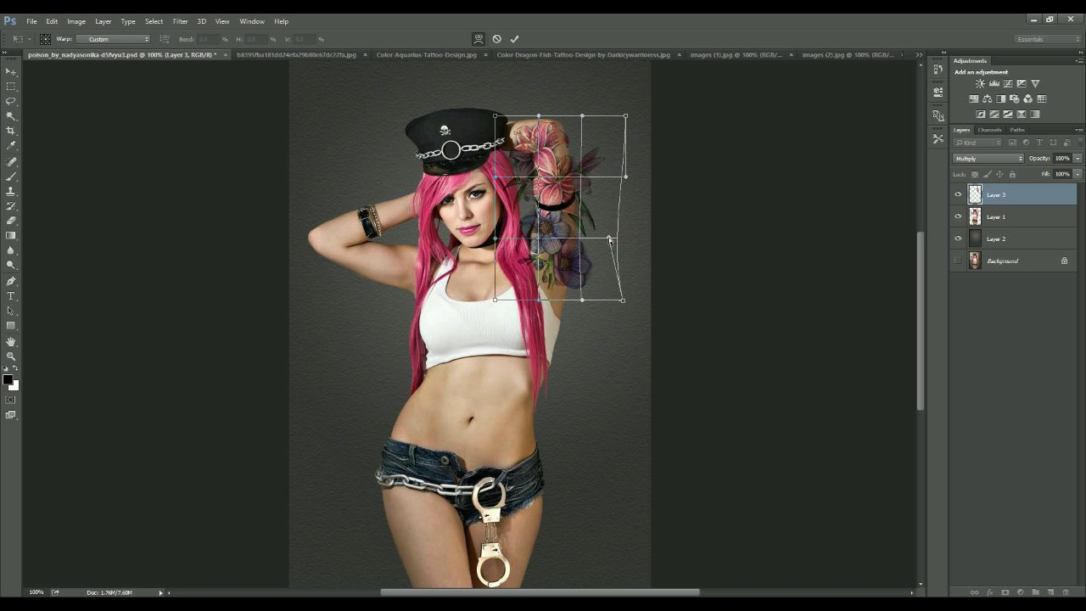
{"action": "left_click_drag", "start_coordinate": [619, 178], "coordinate": [612, 179]}
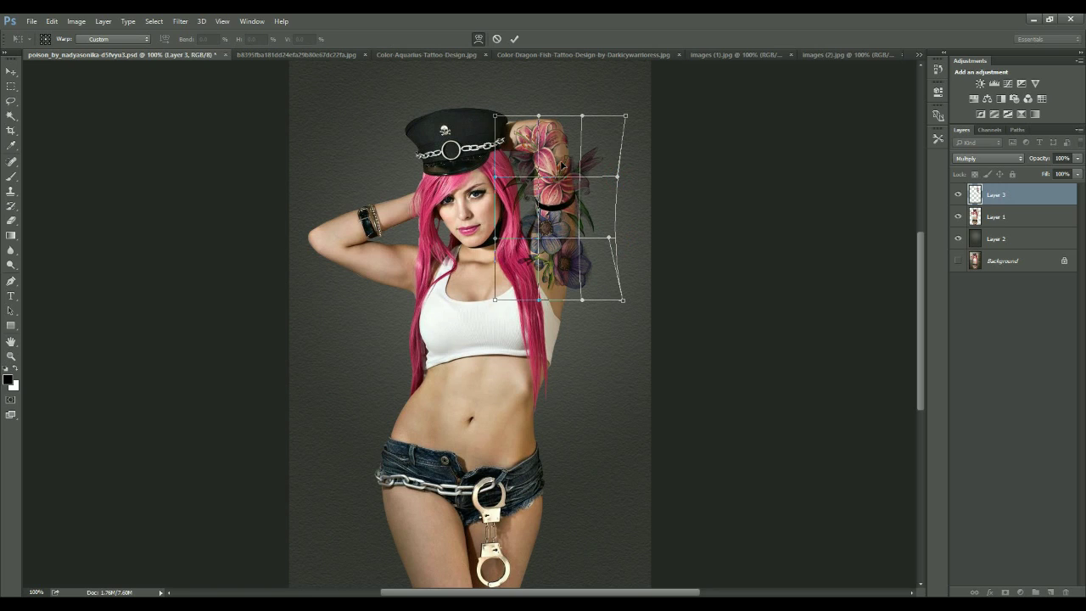
Warp the inner and lower flowers to follow the arm's shape and apply the transformation.
{"action": "left_click_drag", "start_coordinate": [538, 181], "coordinate": [546, 181]}
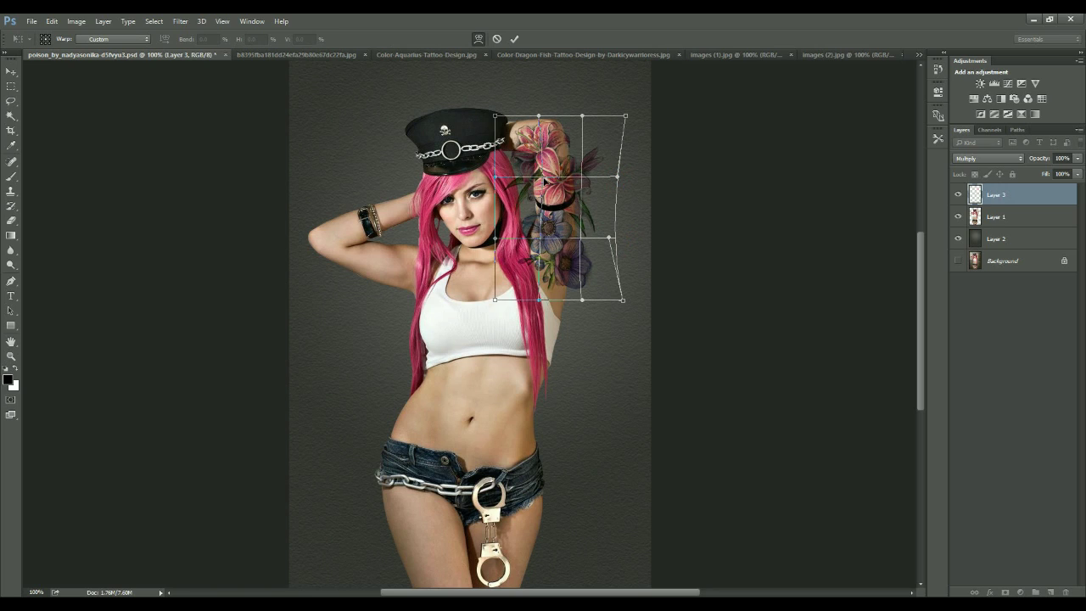
{"action": "left_click_drag", "start_coordinate": [582, 306], "coordinate": [570, 295]}
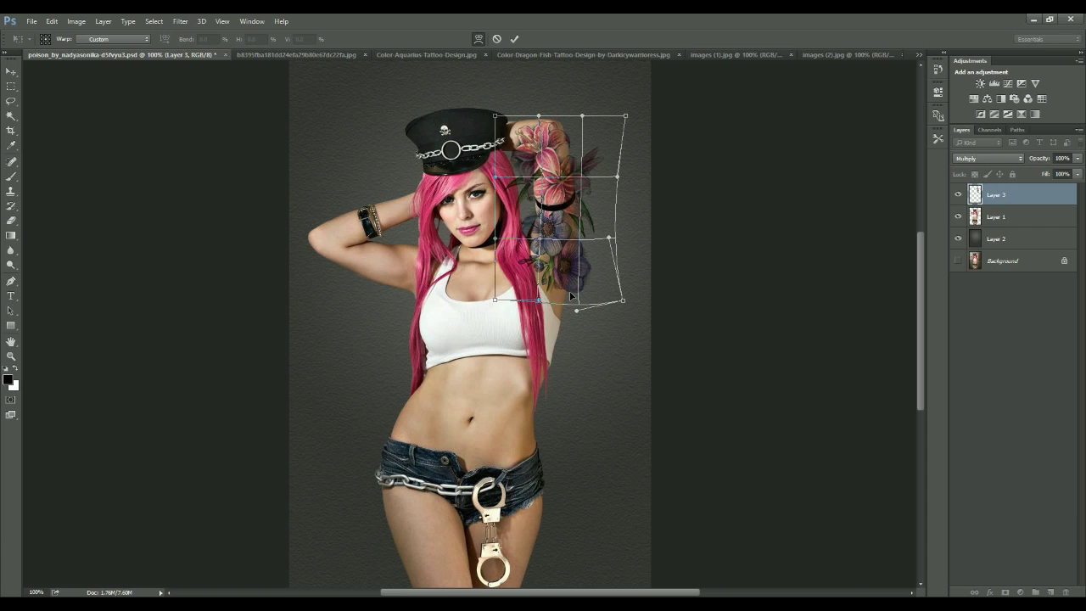
{"action": "left_click_drag", "start_coordinate": [543, 242], "coordinate": [548, 240]}
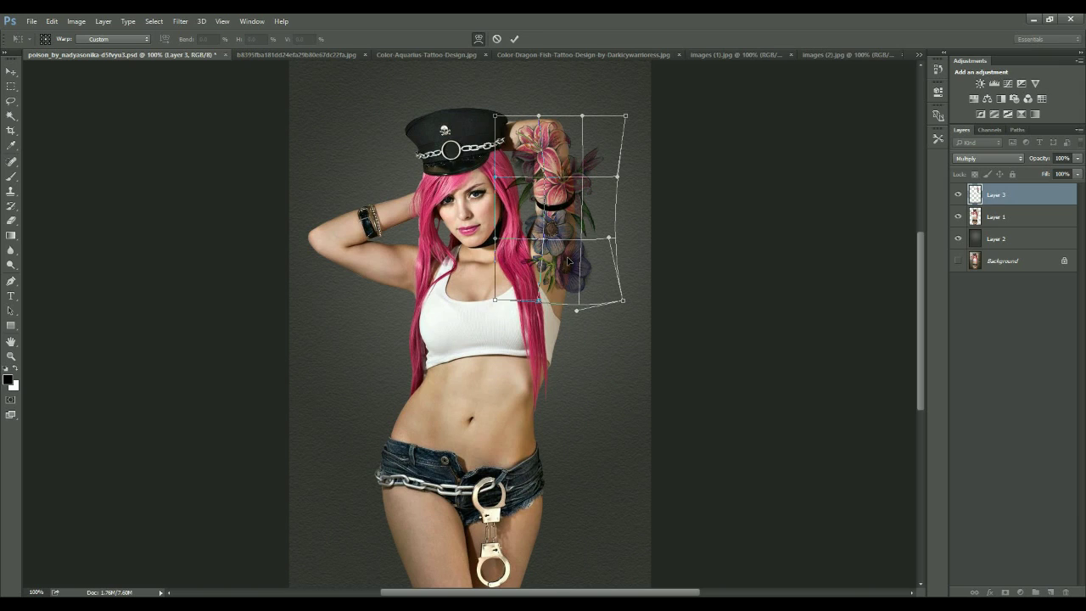
{"action": "key", "text": "ctrl+z"}
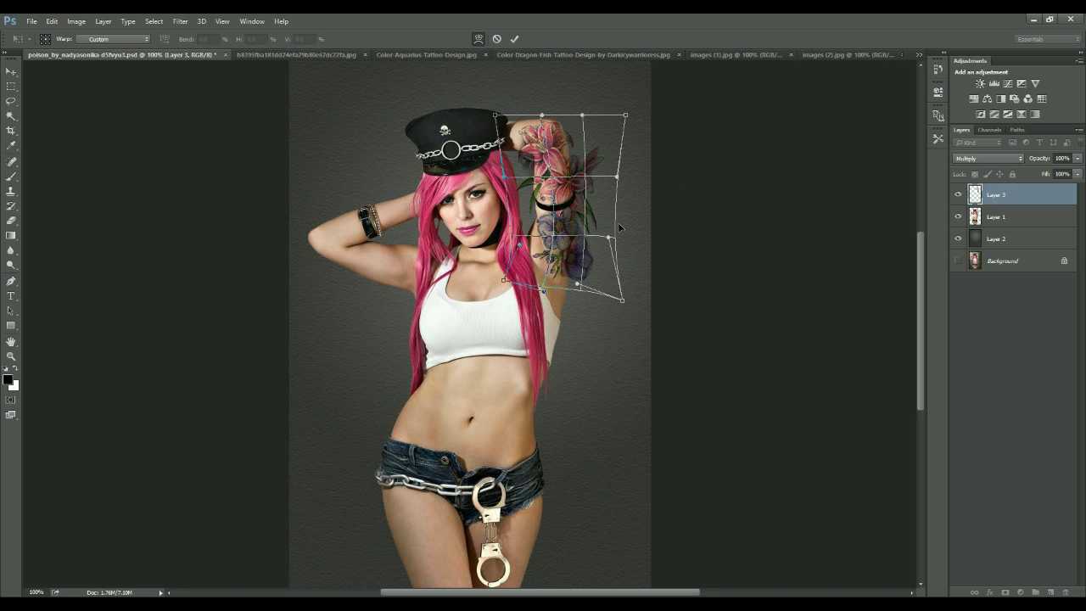
{"action": "key", "text": "Return"}
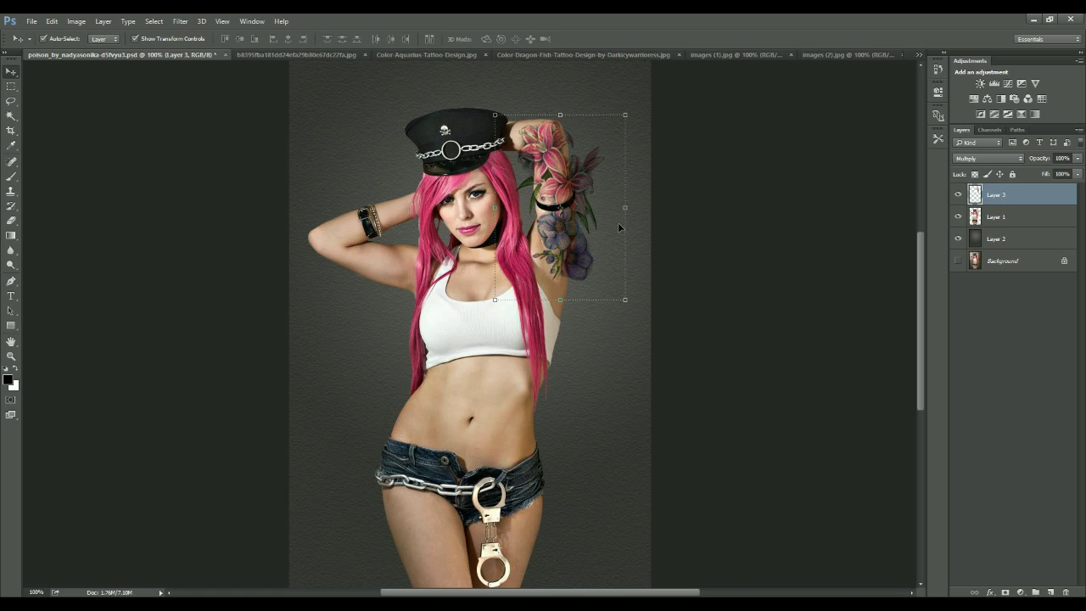
Adjust the flower layer's Blend If range for This Layer, pulling the highlight limit slightly inward.
{"action": "double_click", "coordinate": [1019, 192]}
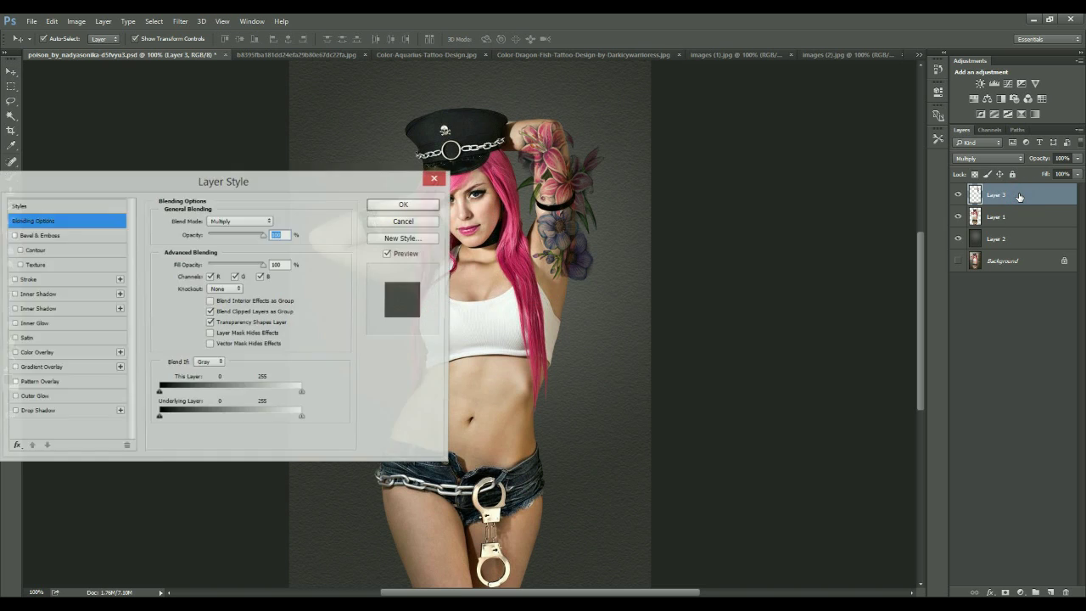
{"action": "left_click_drag", "start_coordinate": [359, 188], "coordinate": [437, 185]}
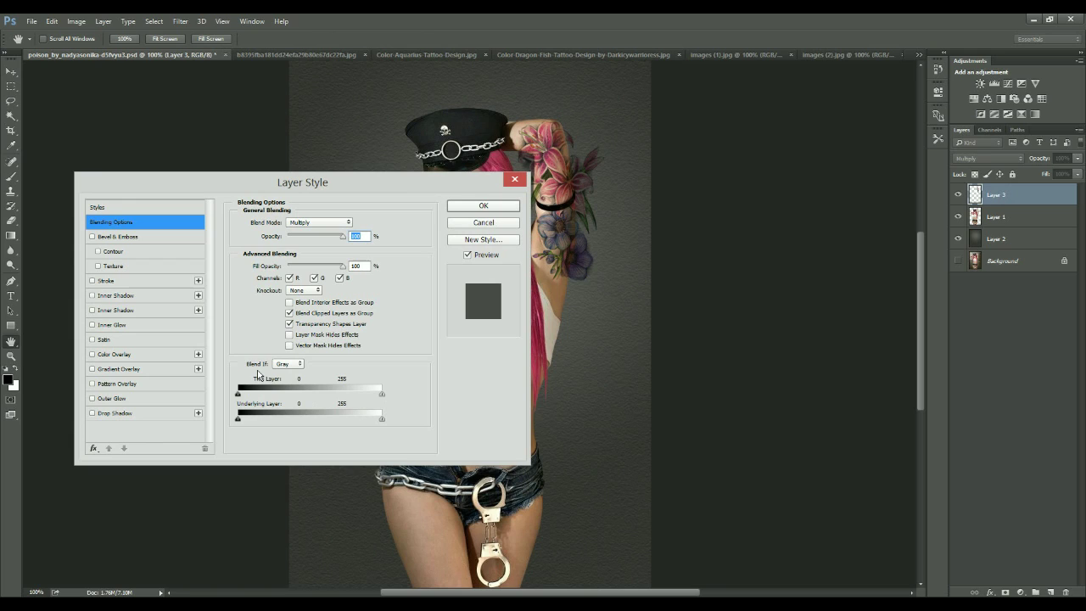
{"action": "mouse_move", "coordinate": [238, 393]}
{"action": "left_mouse_down"}
{"action": "mouse_move", "coordinate": [273, 408]}
{"action": "mouse_move", "coordinate": [251, 396]}
{"action": "left_mouse_up"}
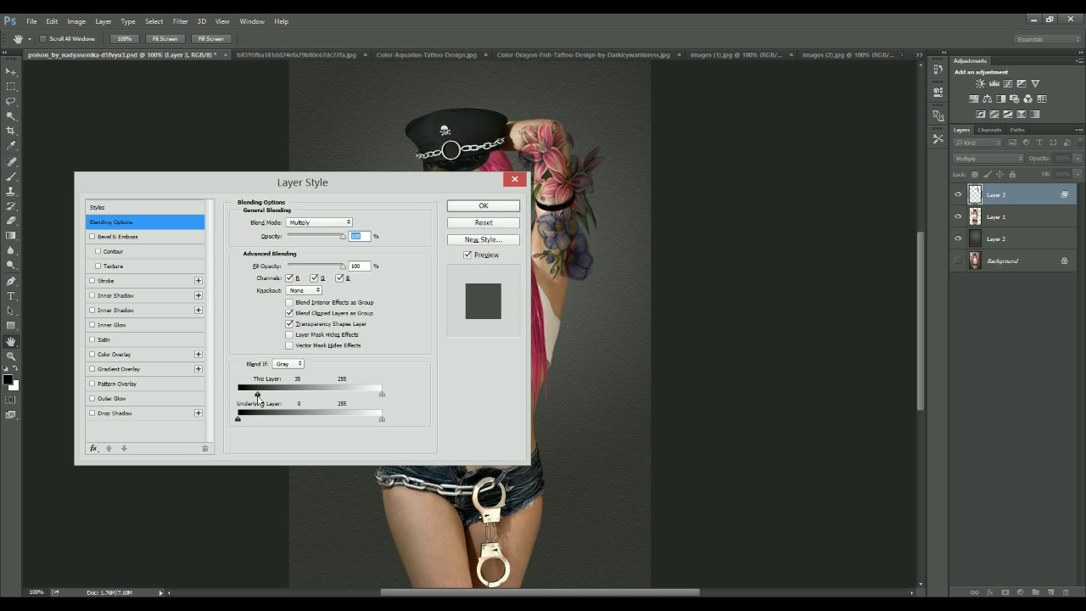
{"action": "left_click_drag", "start_coordinate": [258, 394], "coordinate": [254, 400]}
{"action": "left_click_drag", "start_coordinate": [258, 395], "coordinate": [228, 404]}
{"action": "mouse_move", "coordinate": [381, 394]}
{"action": "left_mouse_down"}
{"action": "mouse_move", "coordinate": [359, 399]}
{"action": "mouse_move", "coordinate": [370, 397]}
{"action": "left_mouse_up"}
{"action": "left_click", "coordinate": [465, 211]}
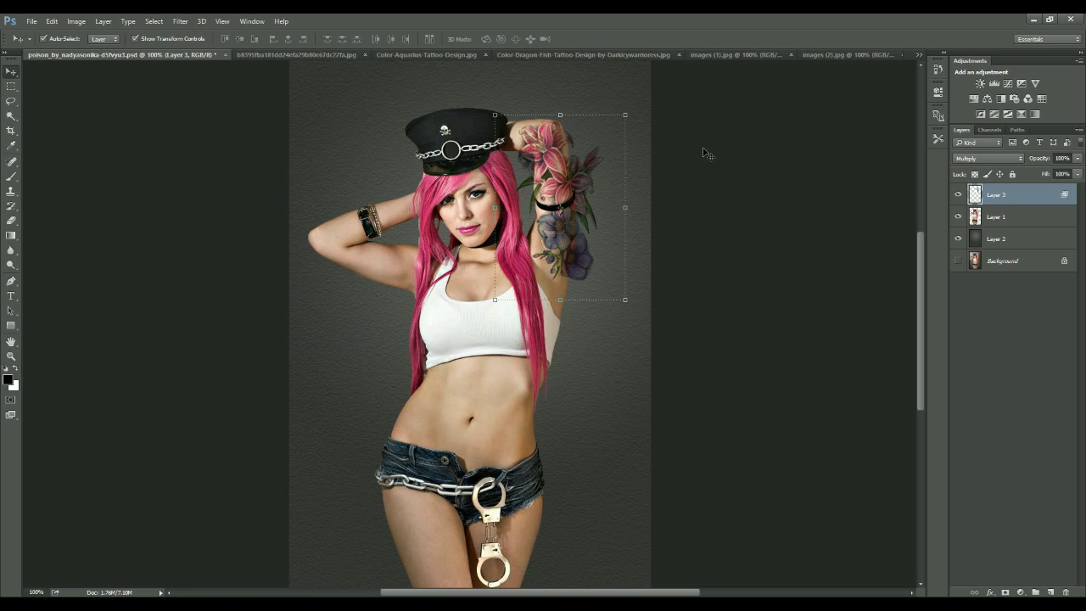
Set the flower tattoo layer's opacity to 80%.
{"action": "left_click", "coordinate": [1062, 158]}
{"action": "left_click", "coordinate": [1063, 157]}
{"action": "key", "text": "BackSpace"}
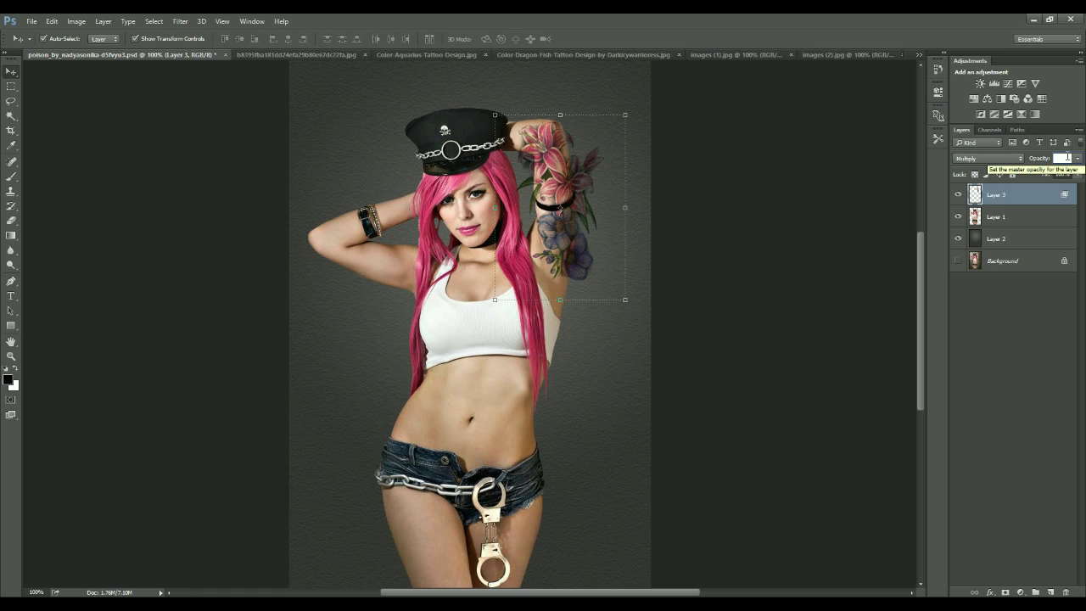
{"action": "type", "text": "80"}
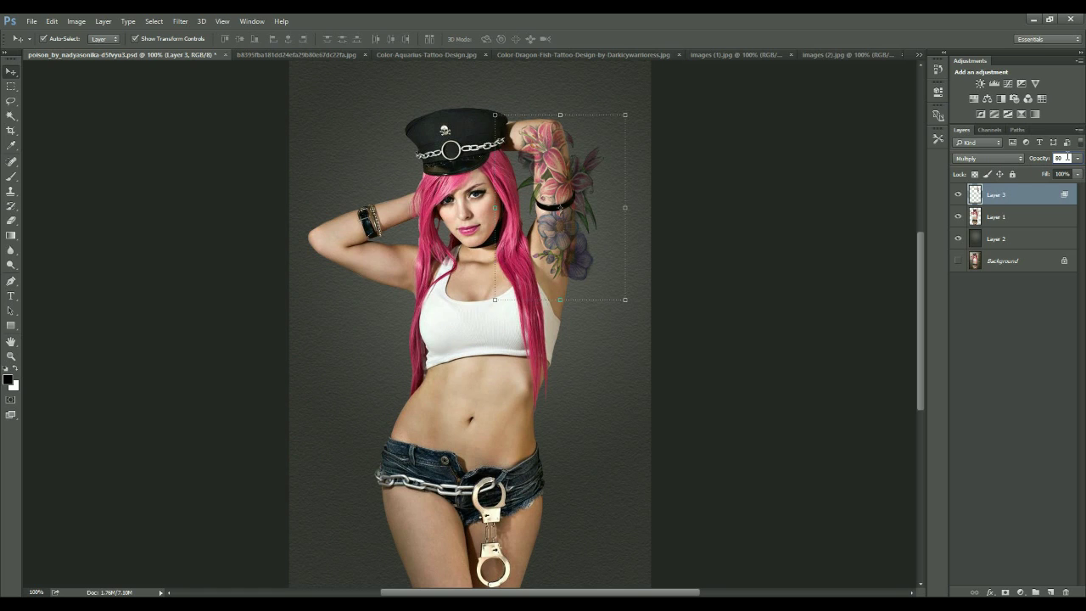
{"action": "left_click", "coordinate": [835, 182]}
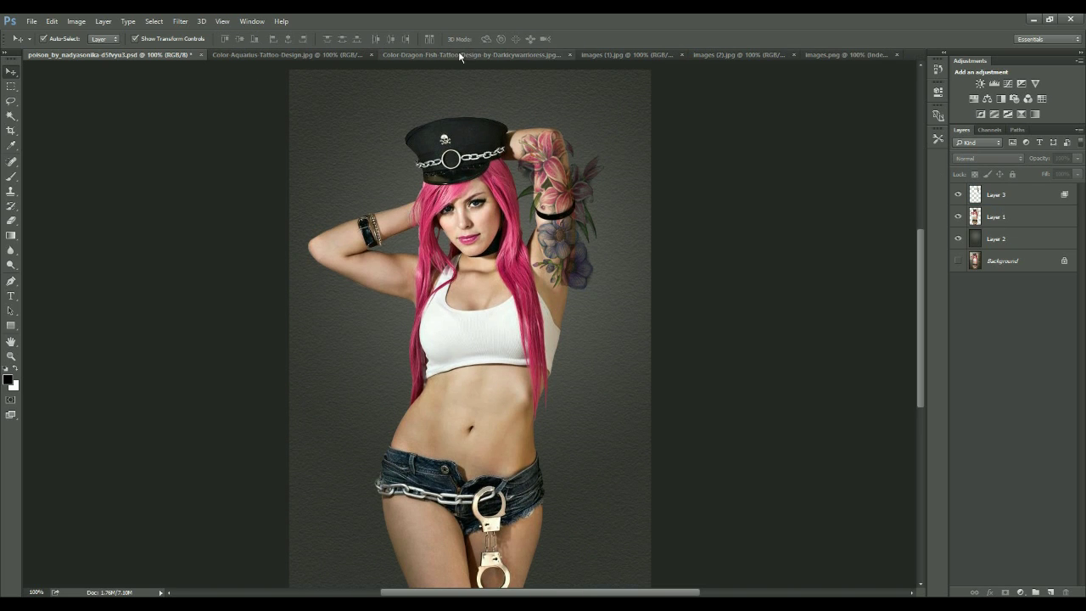
Copy the entire Color-Dragon-Fish tattoo image and paste it onto a new layer above the flower tattoo layer.
{"action": "left_click", "coordinate": [459, 55]}
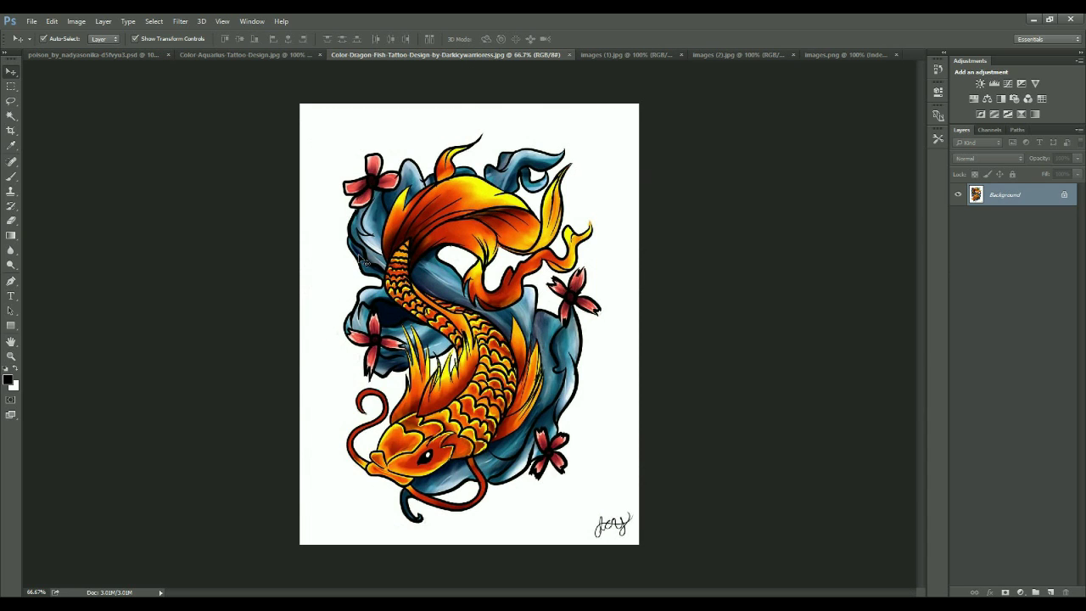
{"action": "key", "text": "ctrl+a"}
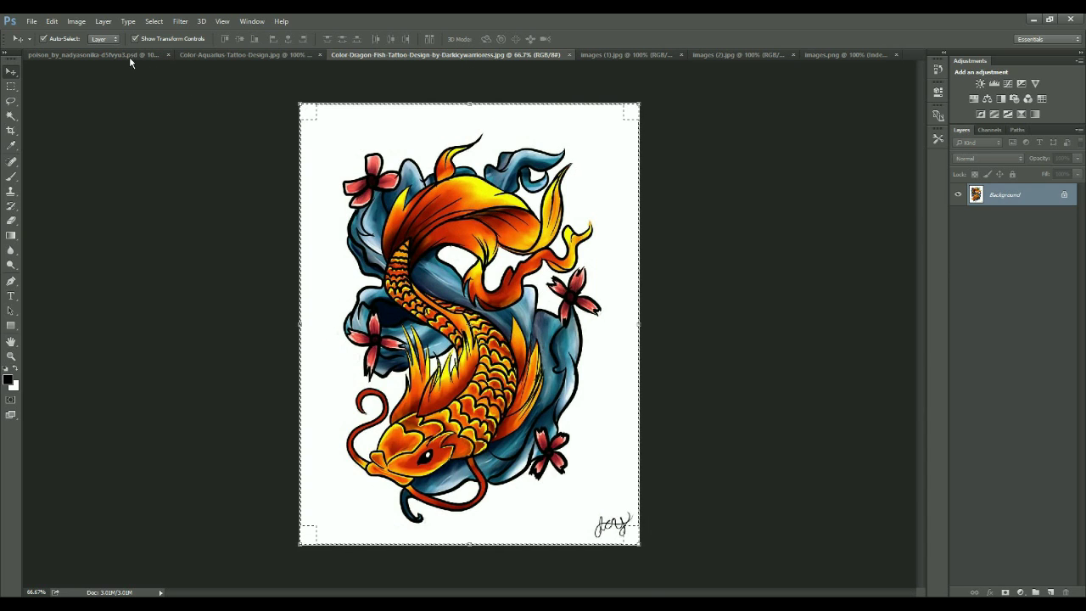
{"action": "left_click", "coordinate": [126, 53]}
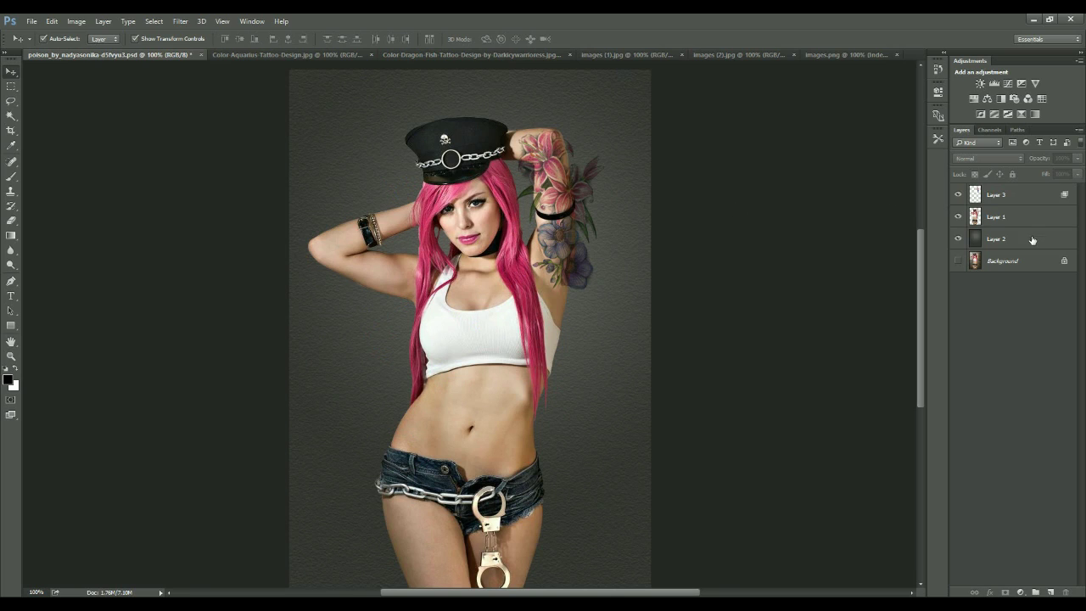
{"action": "left_click", "coordinate": [1018, 195]}
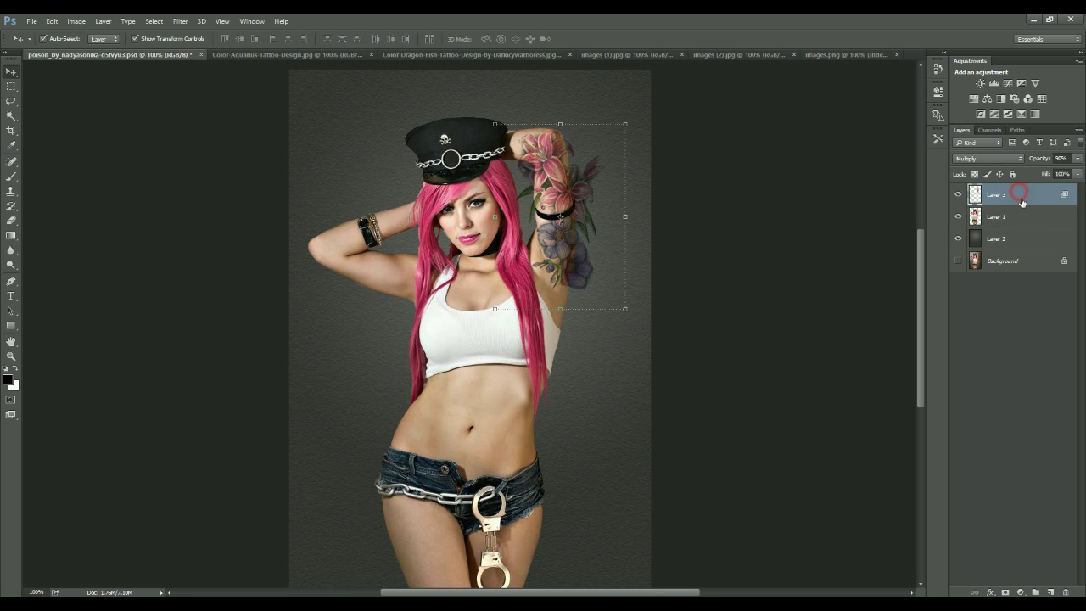
{"action": "left_click", "coordinate": [1050, 592]}
{"action": "key", "text": "ctrl+v"}
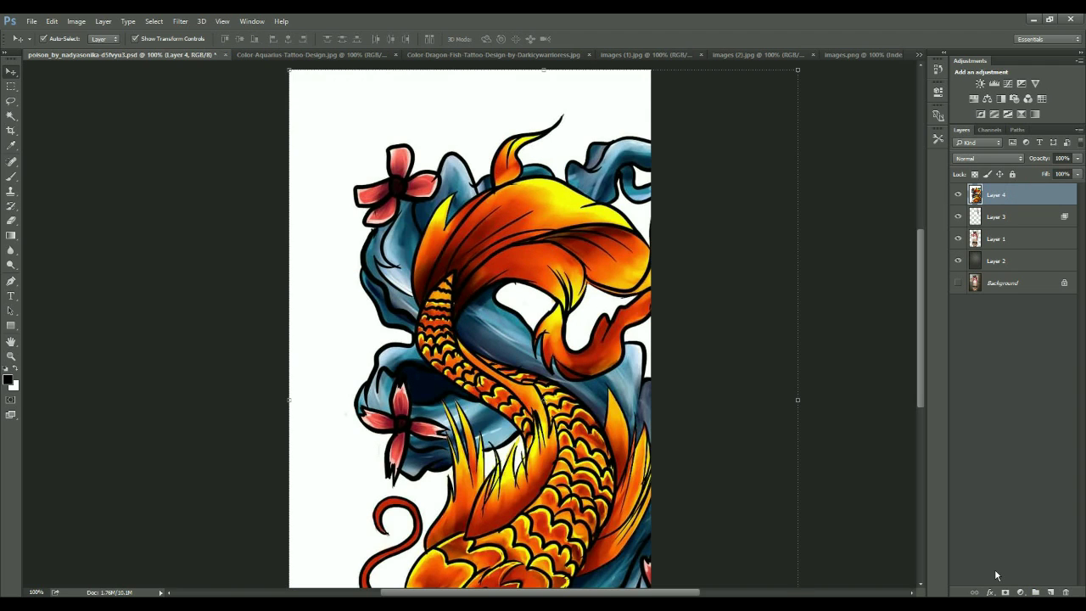
Scale the dragon fish image down to a small picture over the model's hip and set its blend mode to Multiply.
{"action": "key", "text": "ctrl+minus"}
{"action": "key", "text": "ctrl+minus"}
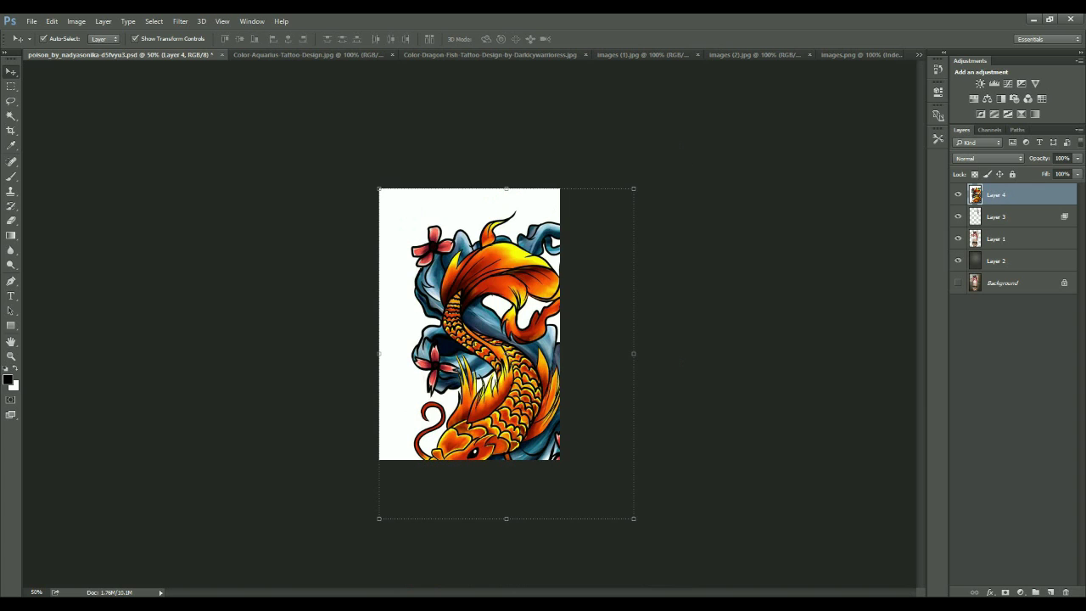
{"action": "left_click_drag", "start_coordinate": [633, 519], "coordinate": [584, 472]}
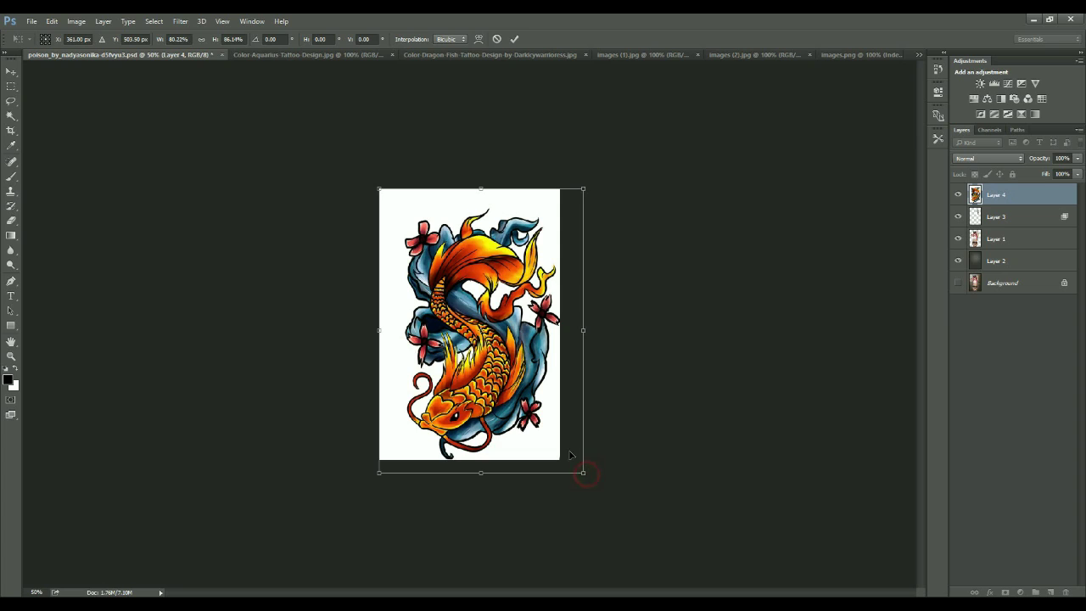
{"action": "key", "text": "Return"}
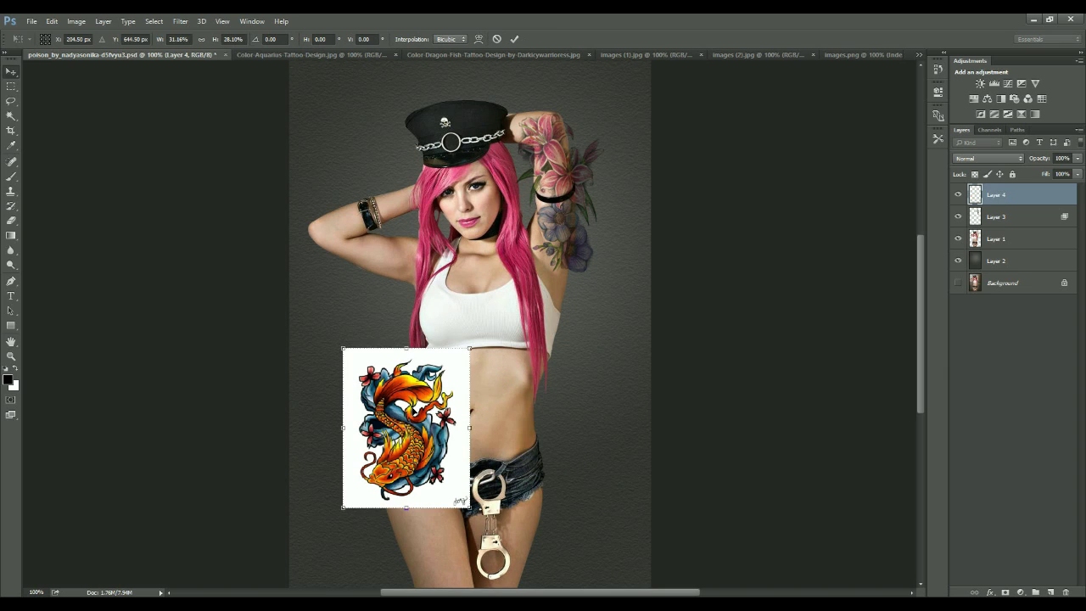
{"action": "key", "text": "Return"}
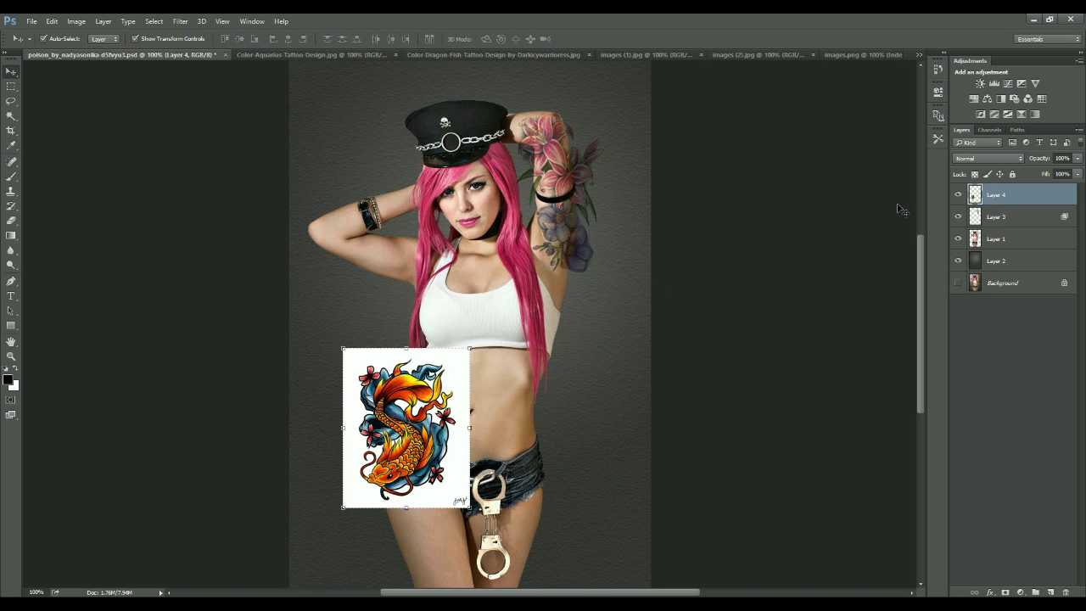
{"action": "left_click", "coordinate": [1001, 159]}
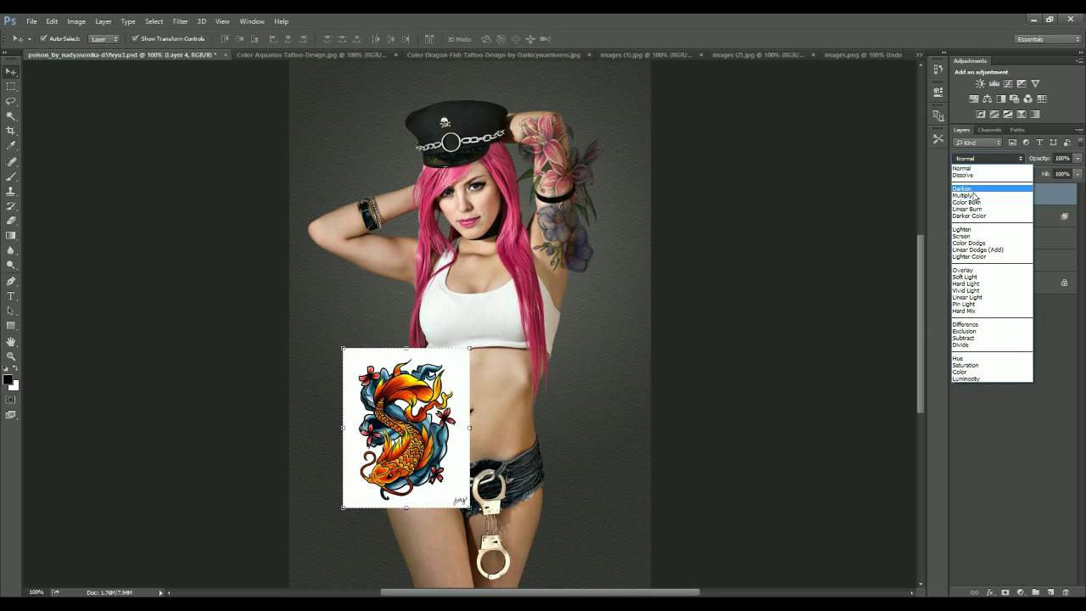
{"action": "left_click", "coordinate": [969, 196]}
Resize the dragon fish tattoo smaller and move it up onto the side of the model's bare waist, applying the transformation.
{"action": "key", "text": "ctrl+t"}
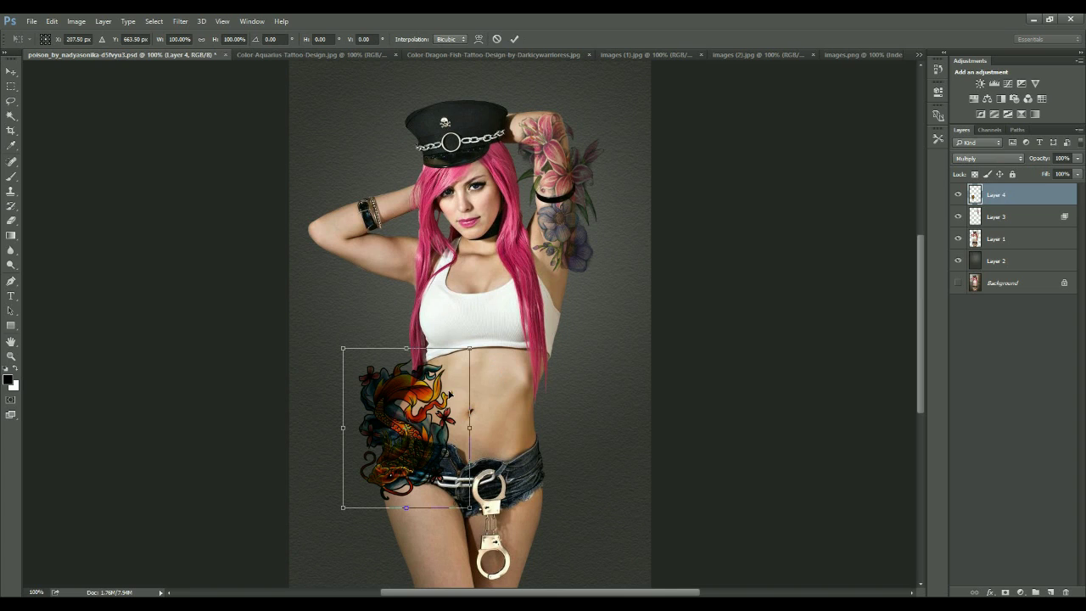
{"action": "key", "text": "Up"}
{"action": "key", "text": "Up"}
{"action": "key", "text": "Up"}
{"action": "key", "text": "Up"}
{"action": "key", "text": "Up"}
{"action": "key", "text": "Up"}
{"action": "key", "text": "Up"}
{"action": "key", "text": "Up"}
{"action": "key", "text": "Up"}
{"action": "key", "text": "Up"}
{"action": "key", "text": "Up"}
{"action": "key", "text": "Up"}
{"action": "key", "text": "Up"}
{"action": "key", "text": "Up"}
{"action": "key", "text": "Up"}
{"action": "key", "text": "Up"}
{"action": "key", "text": "Up"}
{"action": "key", "text": "Up"}
{"action": "key", "text": "Up"}
{"action": "key", "text": "Up"}
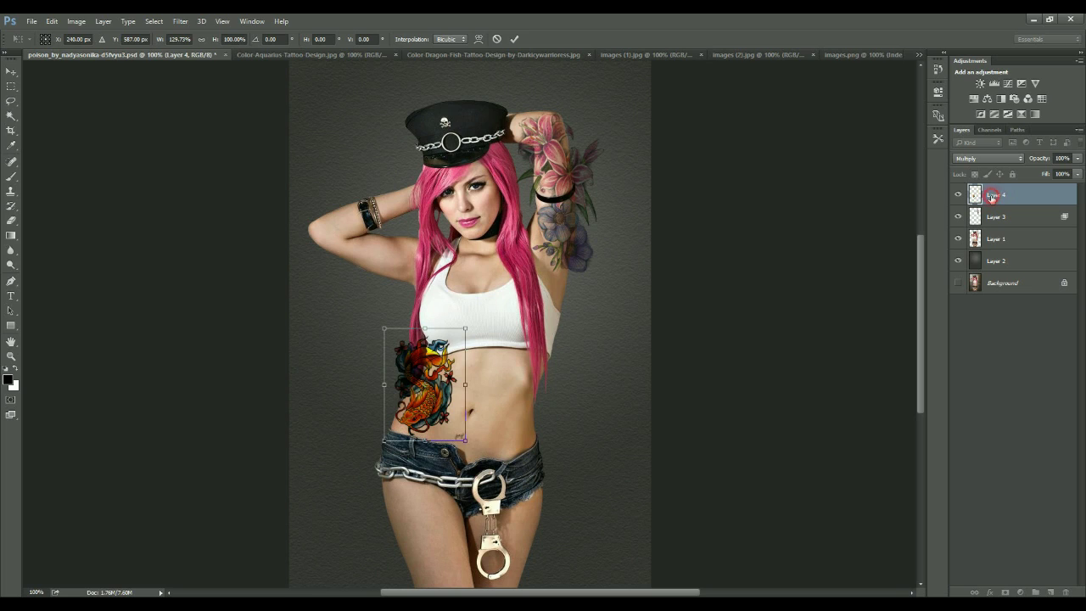
{"action": "key", "text": "Return"}
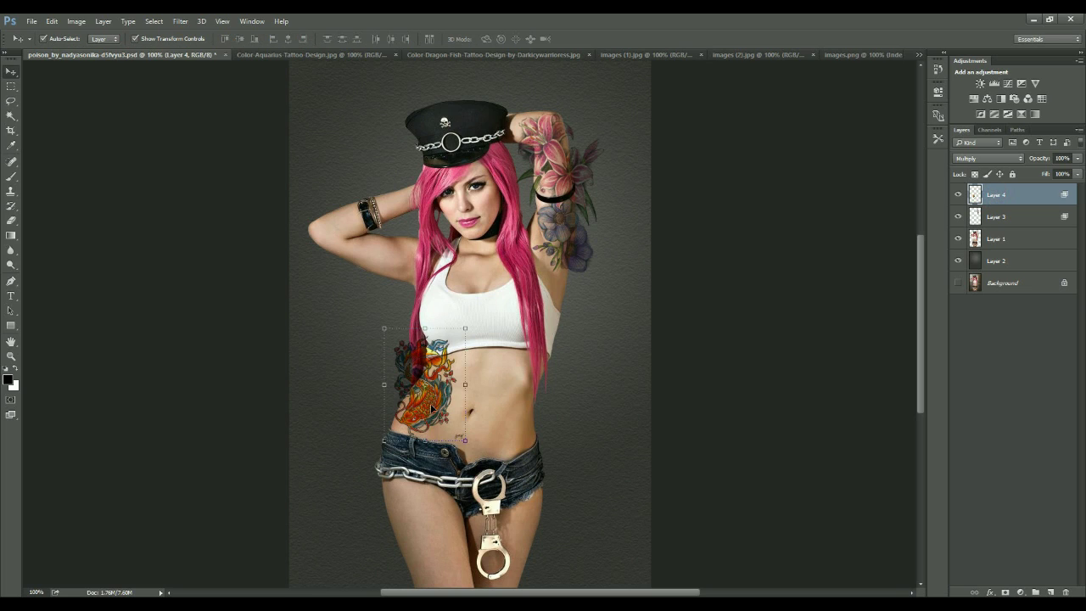
Warp the dragon fish tattoo to follow the curve of the model's waist and apply the transformation.
{"action": "key", "text": "ctrl+t"}
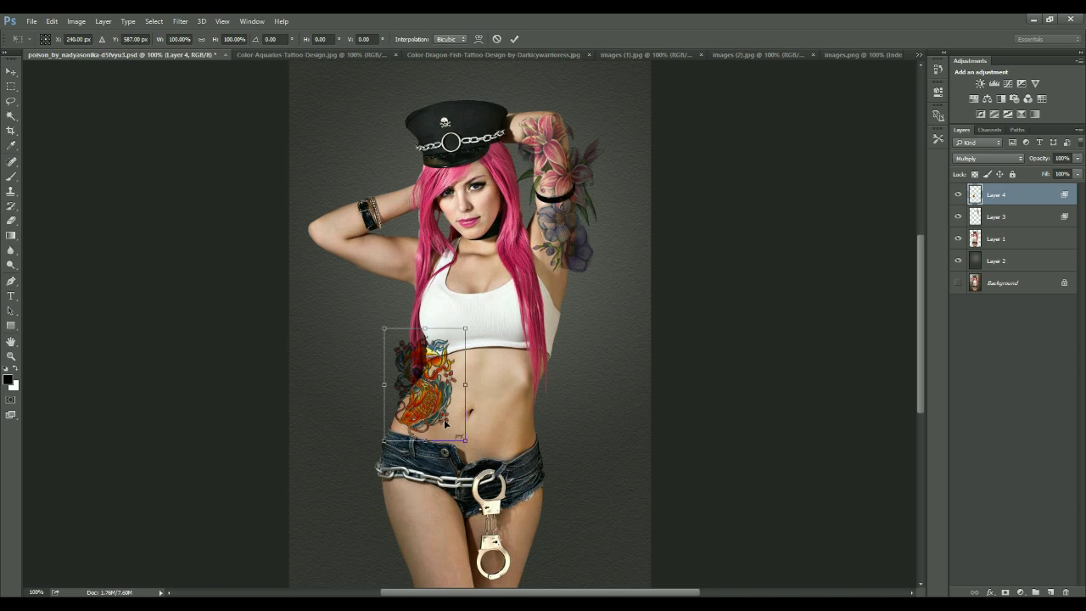
{"action": "right_click", "coordinate": [411, 392]}
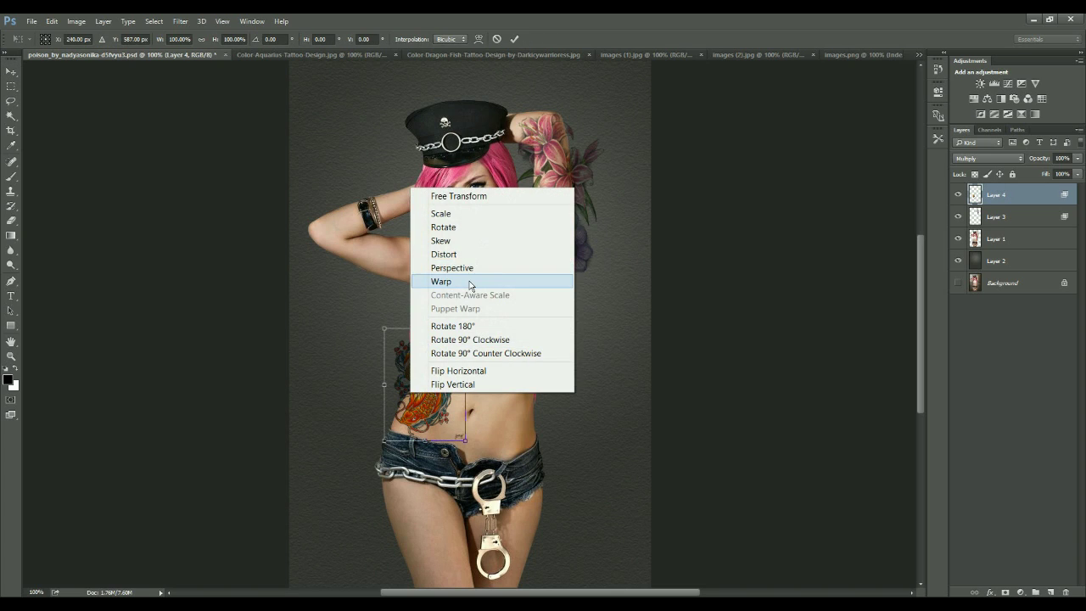
{"action": "left_click", "coordinate": [462, 279]}
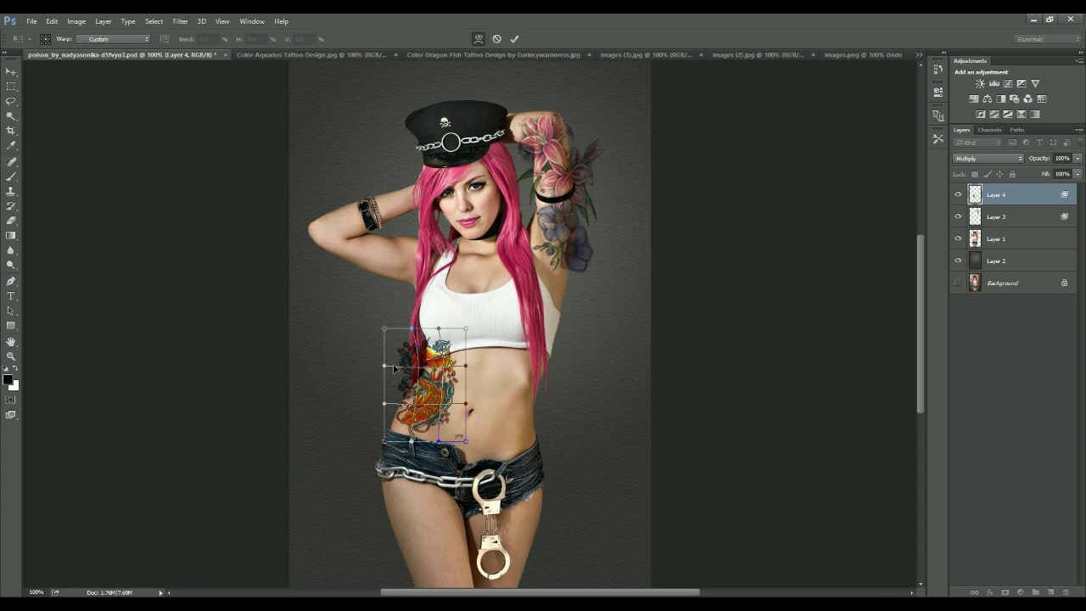
{"action": "key", "text": "Return"}
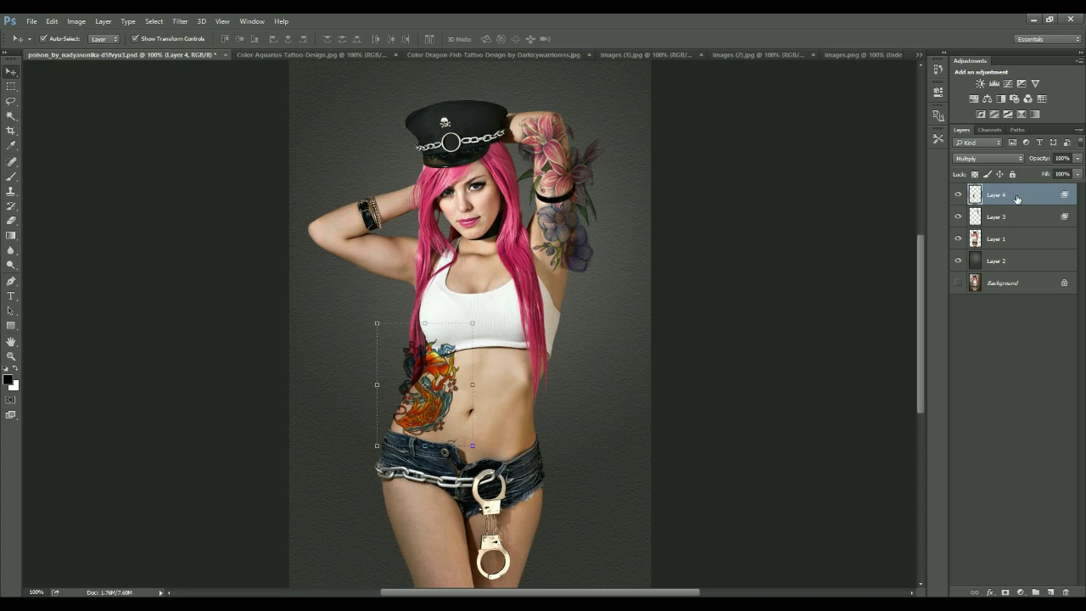
Set the dragon fish tattoo layer's opacity to 90% and deselect the layer.
{"action": "left_click", "coordinate": [1071, 160]}
{"action": "type", "text": "0"}
{"action": "type", "text": "90"}
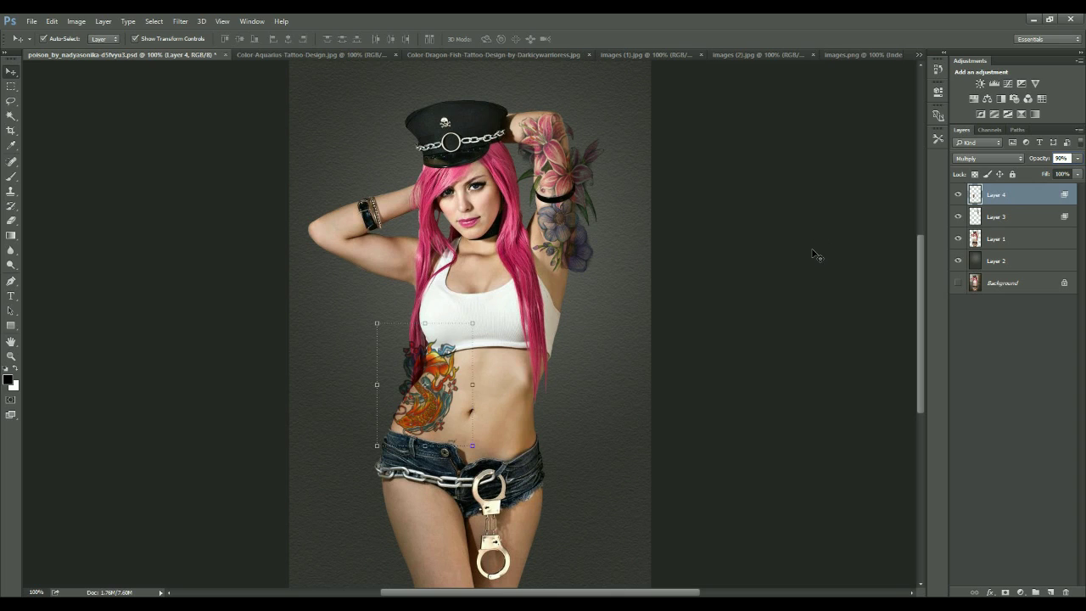
{"action": "left_click", "coordinate": [752, 284]}
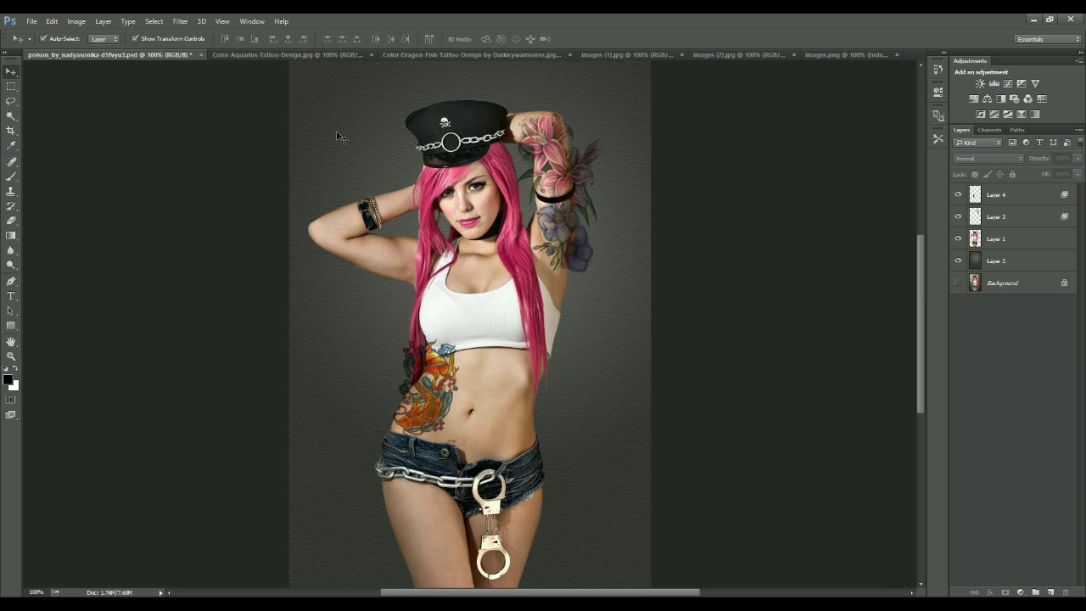
Copy the entire Color-Aquarius Tattoo Design image and paste it onto a new layer above the dragon fish layer.
{"action": "left_click", "coordinate": [316, 55]}
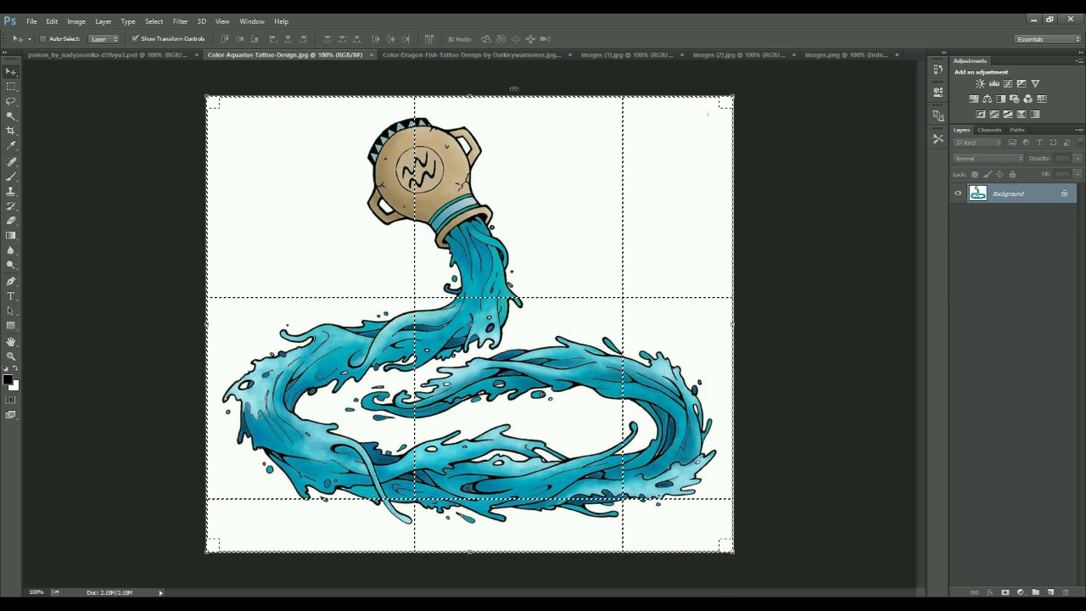
{"action": "left_click", "coordinate": [131, 56]}
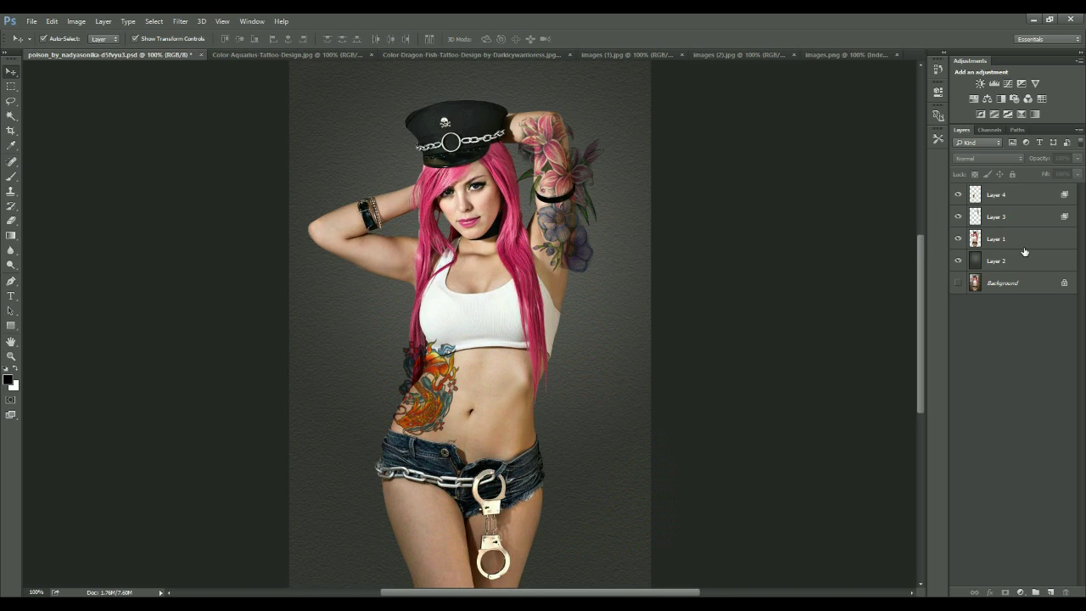
{"action": "left_click", "coordinate": [1015, 195]}
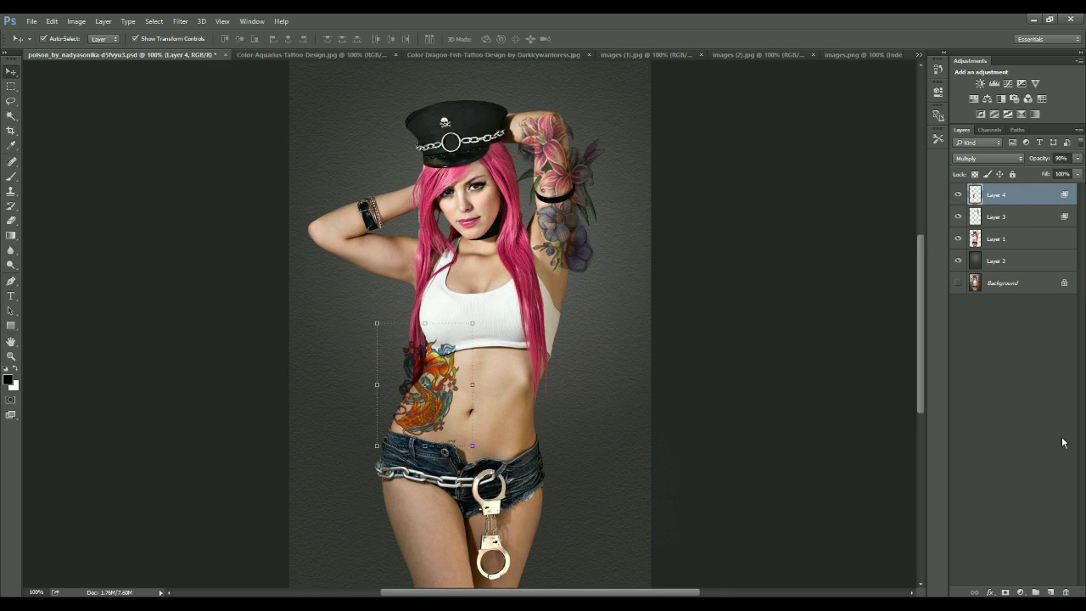
{"action": "left_click", "coordinate": [1050, 592]}
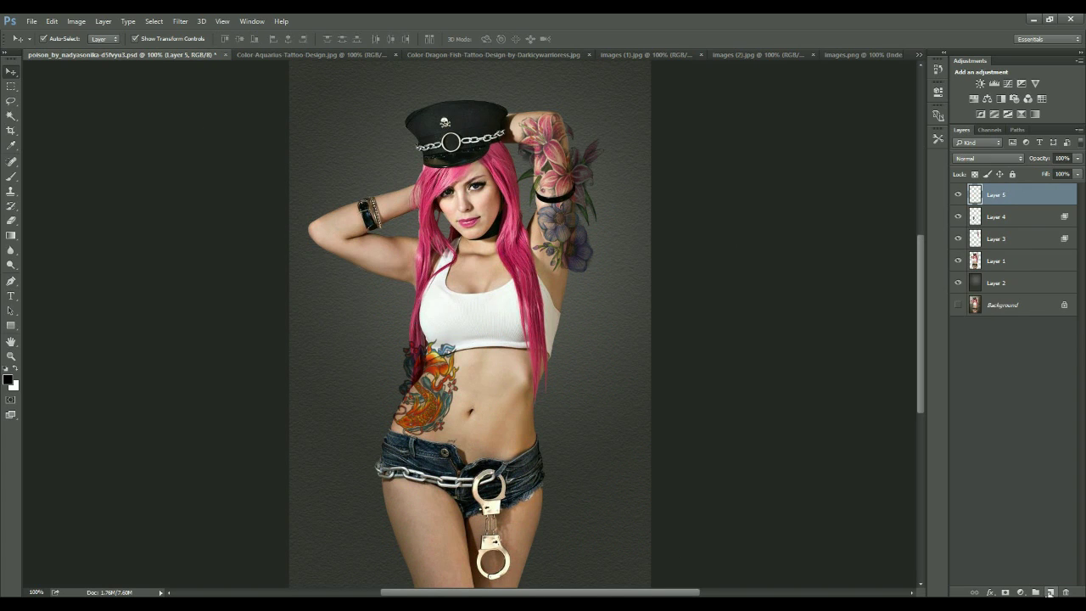
{"action": "key", "text": "ctrl+v"}
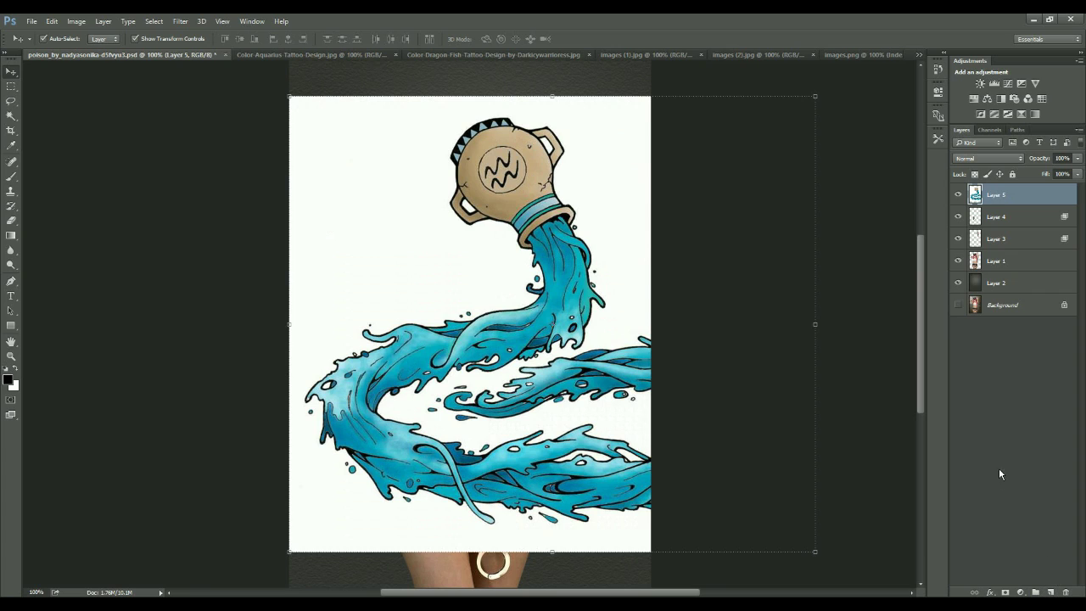
Scale the Aquarius image to about 21% width and 19% height and place it over the waist opposite the dragon fish.
{"action": "left_click", "coordinate": [814, 553]}
{"action": "left_click", "coordinate": [814, 552]}
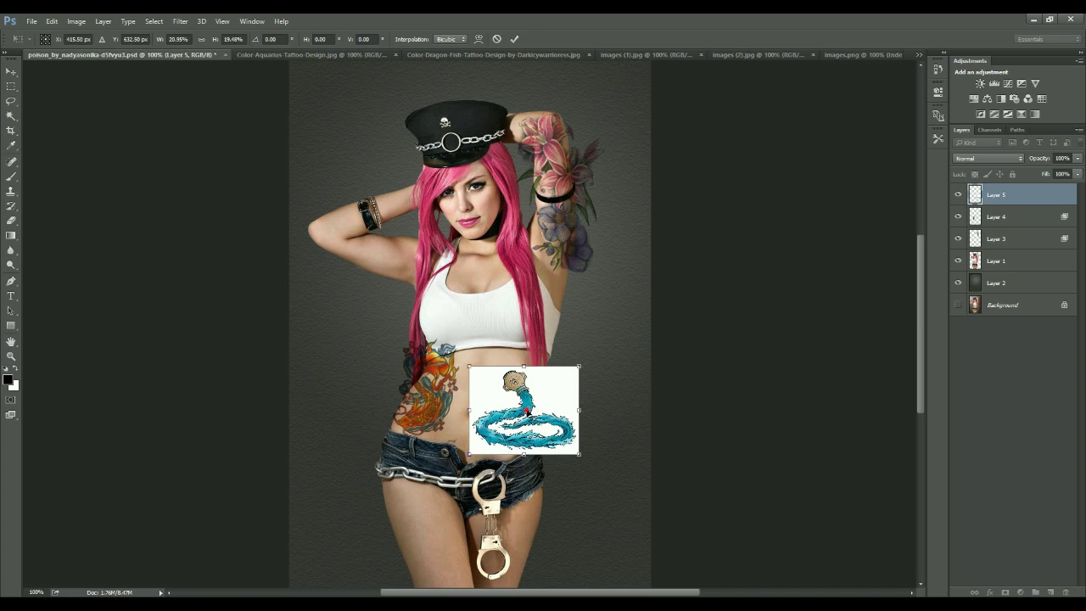
{"action": "right_click", "coordinate": [528, 411]}
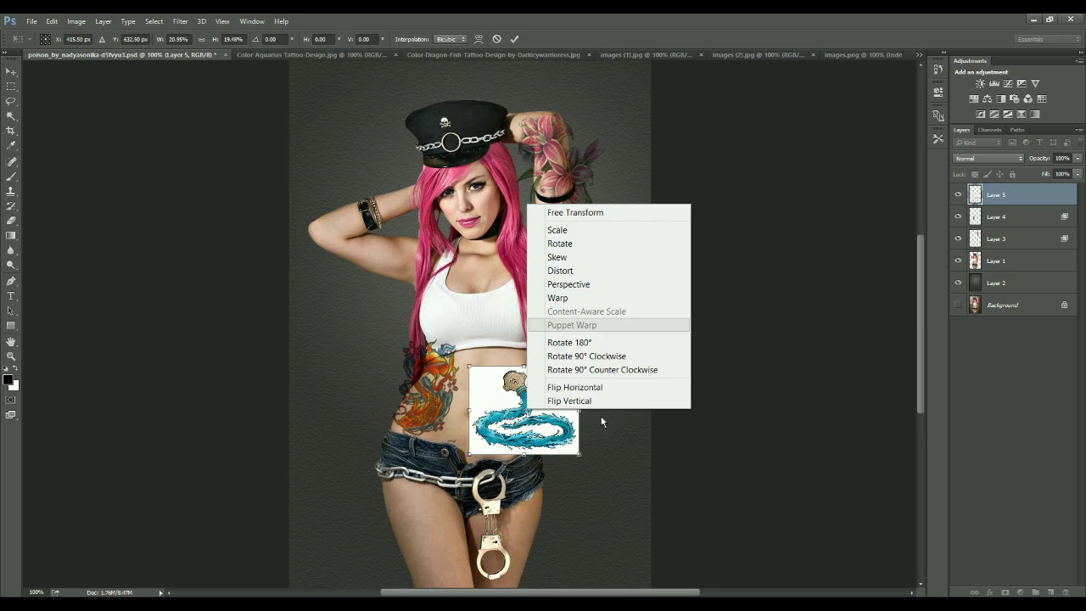
{"action": "left_click", "coordinate": [661, 463]}
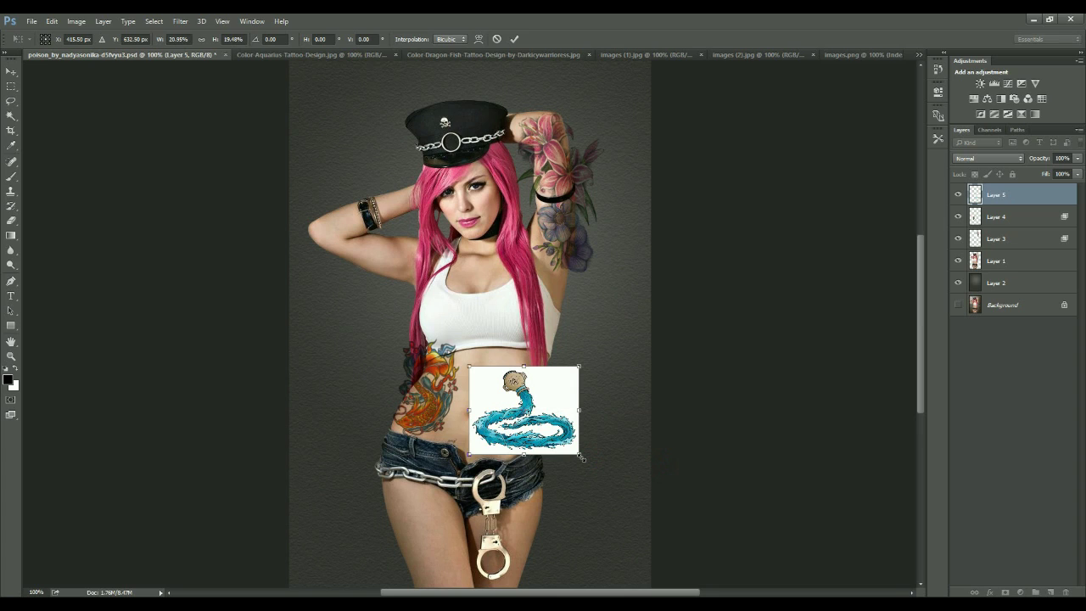
{"action": "key", "text": "Return"}
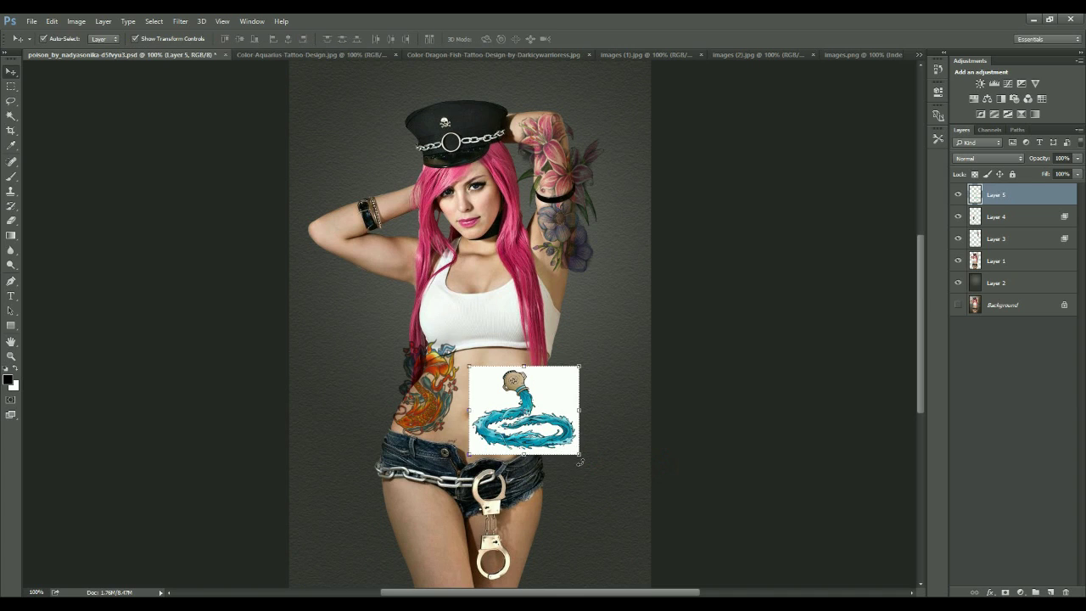
Rotate the Aquarius image about 13 degrees clockwise and apply the transformation.
{"action": "key", "text": "ctrl+t"}
{"action": "mouse_move", "coordinate": [581, 460]}
{"action": "left_mouse_down"}
{"action": "mouse_move", "coordinate": [572, 470]}
{"action": "mouse_move", "coordinate": [586, 450]}
{"action": "left_mouse_up"}
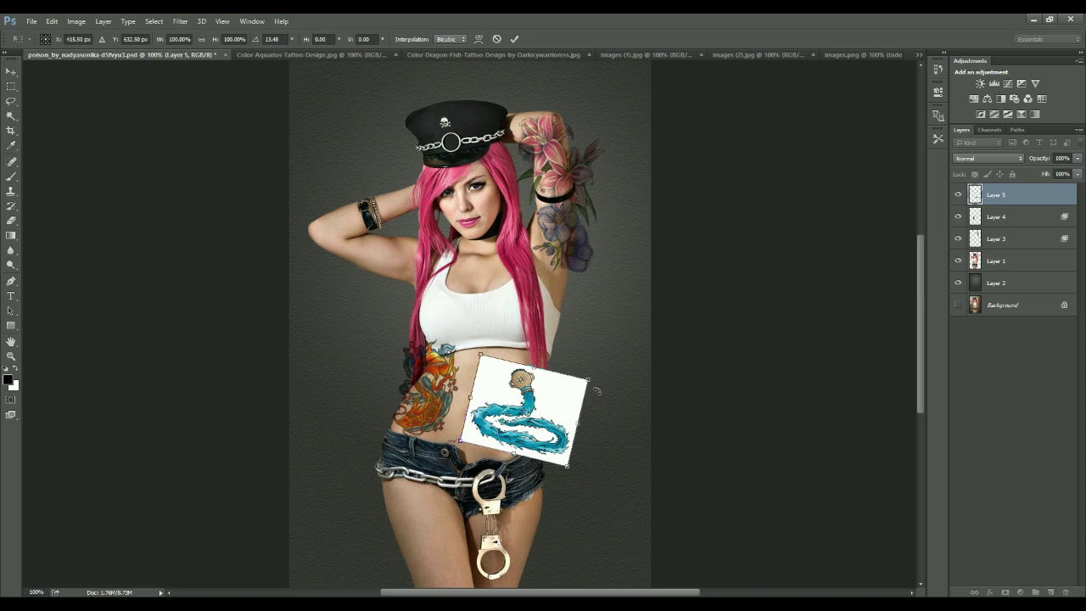
{"action": "key", "text": "Return"}
{"action": "right_click", "coordinate": [521, 410]}
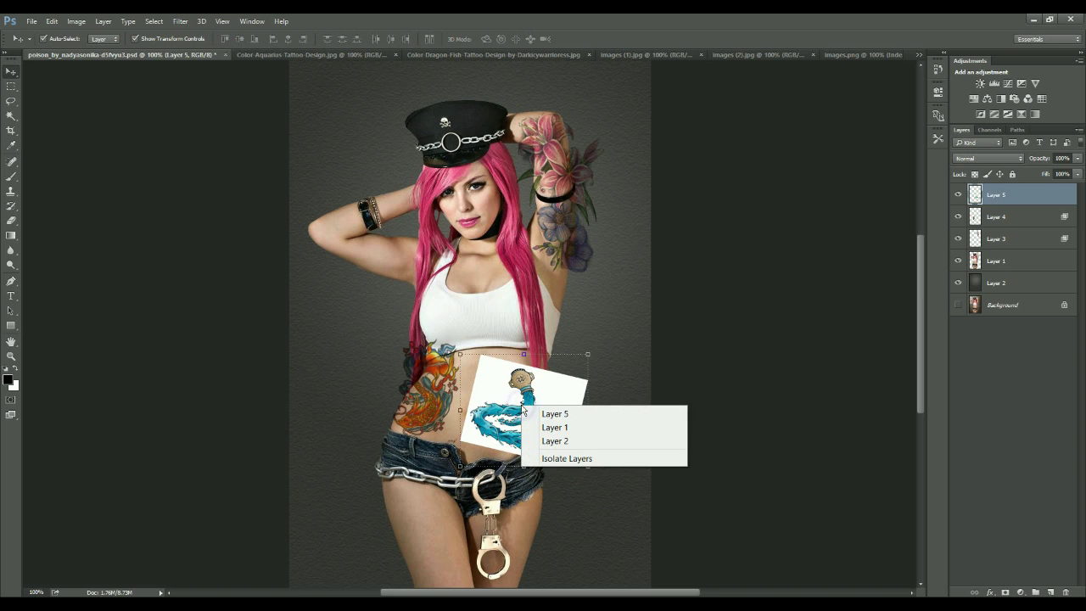
{"action": "key", "text": "Escape"}
{"action": "right_click", "coordinate": [523, 400]}
{"action": "key", "text": "Escape"}
{"action": "right_click", "coordinate": [521, 407]}
{"action": "key", "text": "Escape"}
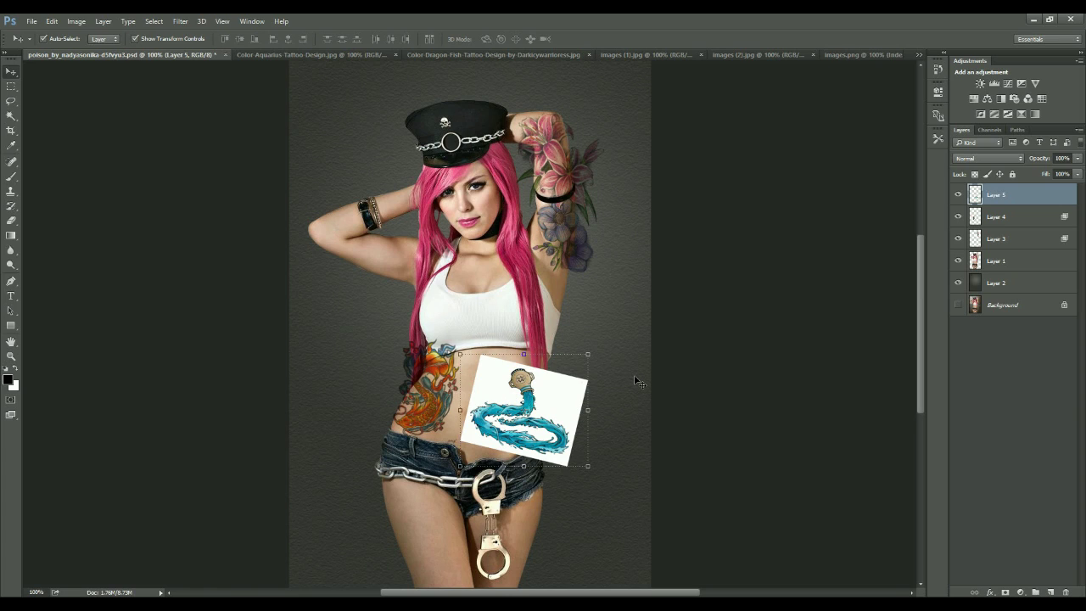
Warp the Aquarius image so the jug and water stream follow the shape of the model's abdomen.
{"action": "key", "text": "ctrl+t"}
{"action": "right_click", "coordinate": [529, 207]}
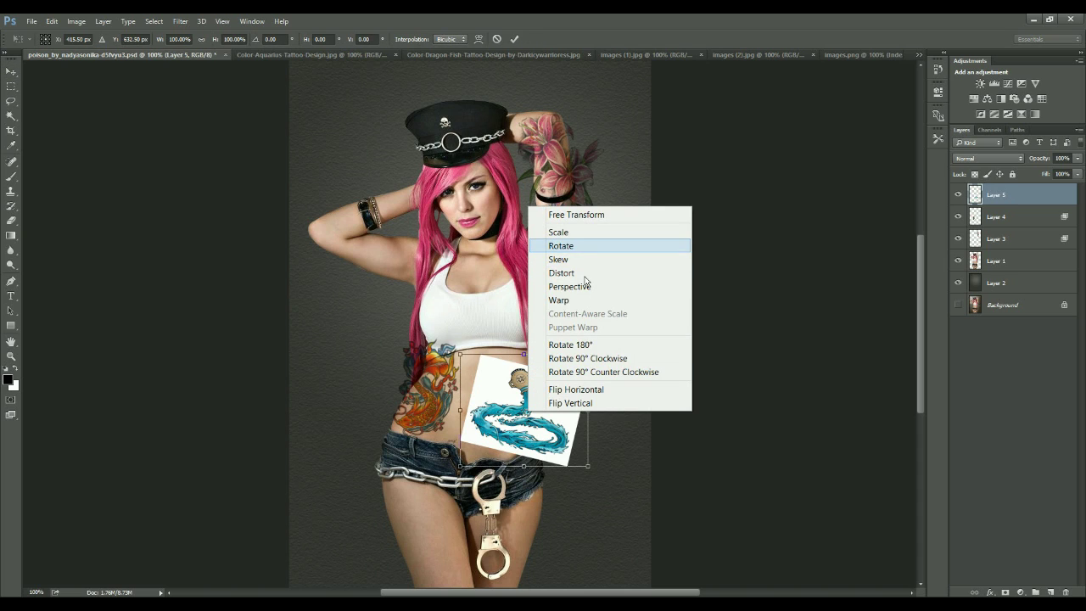
{"action": "left_click", "coordinate": [587, 303]}
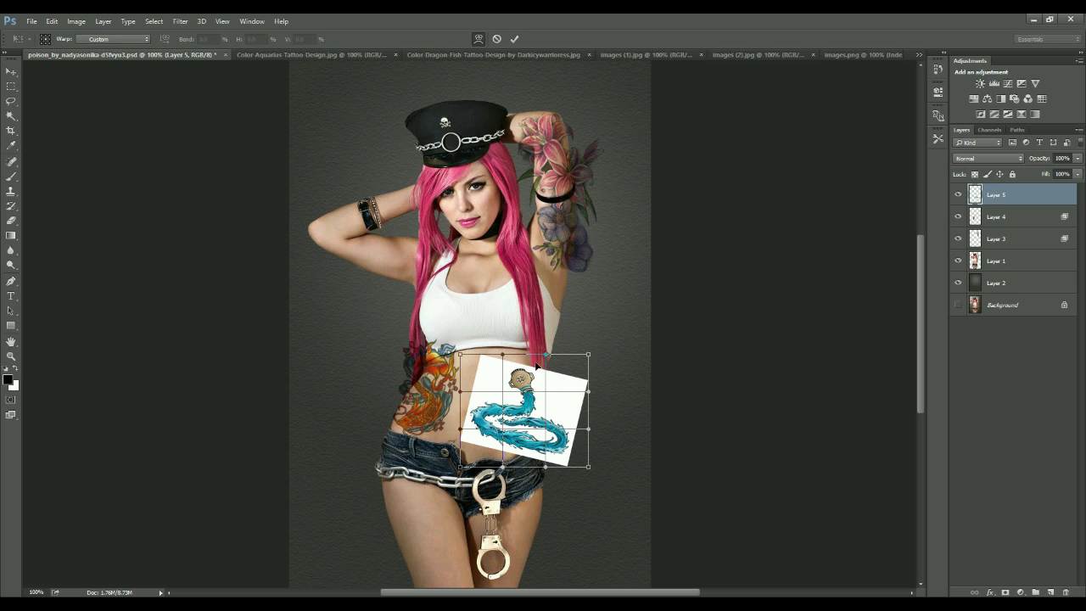
{"action": "left_click_drag", "start_coordinate": [503, 394], "coordinate": [472, 458]}
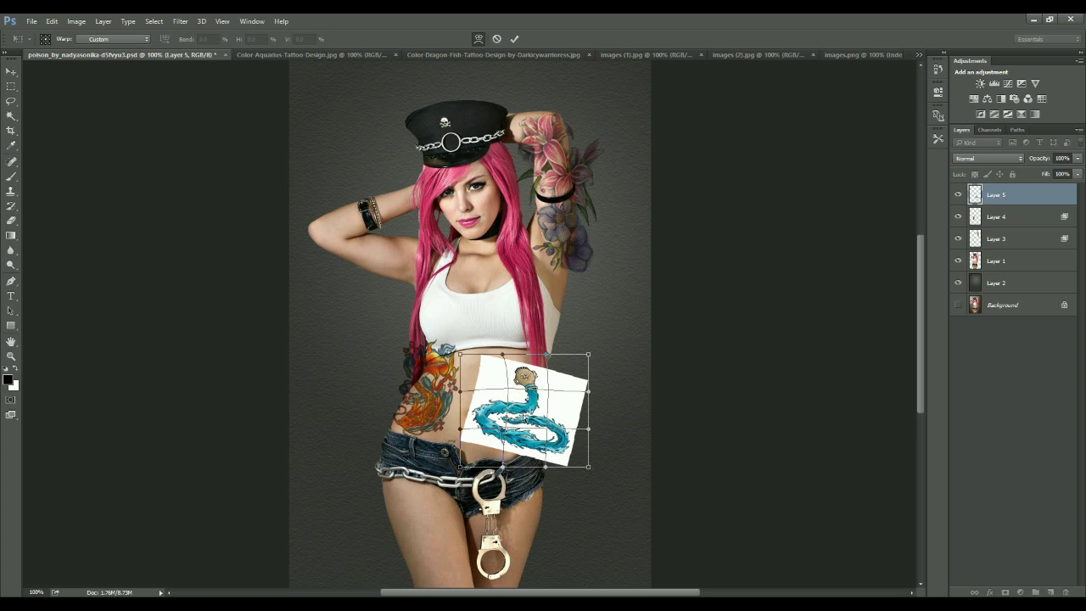
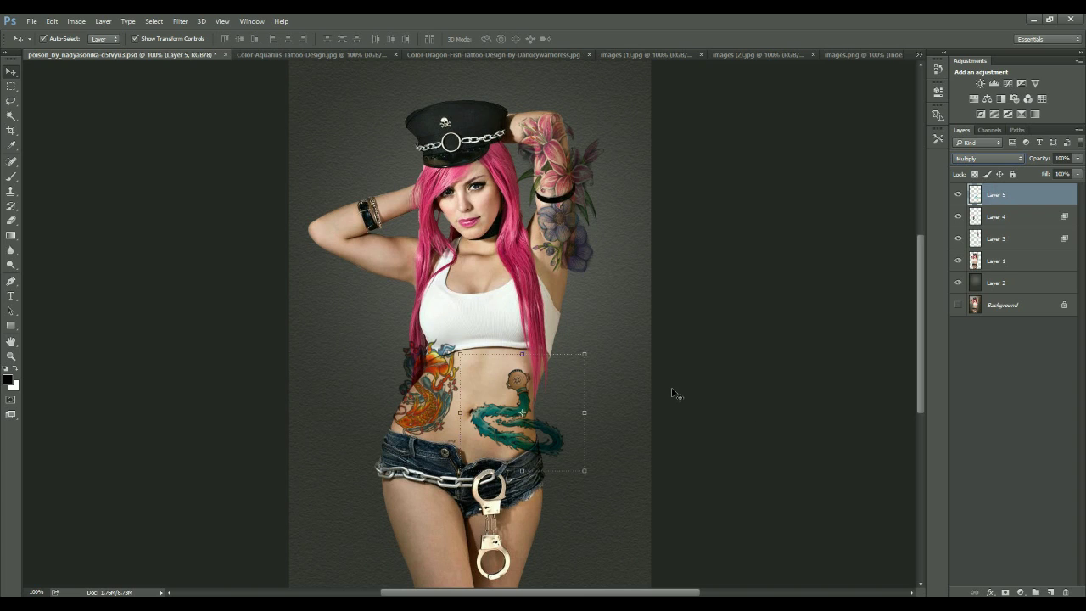
Compare the Aquarius layer in Normal mode, return it to Multiply, and nudge the tattoo slightly on the abdomen.
{"action": "key", "text": "alt+shift+n"}
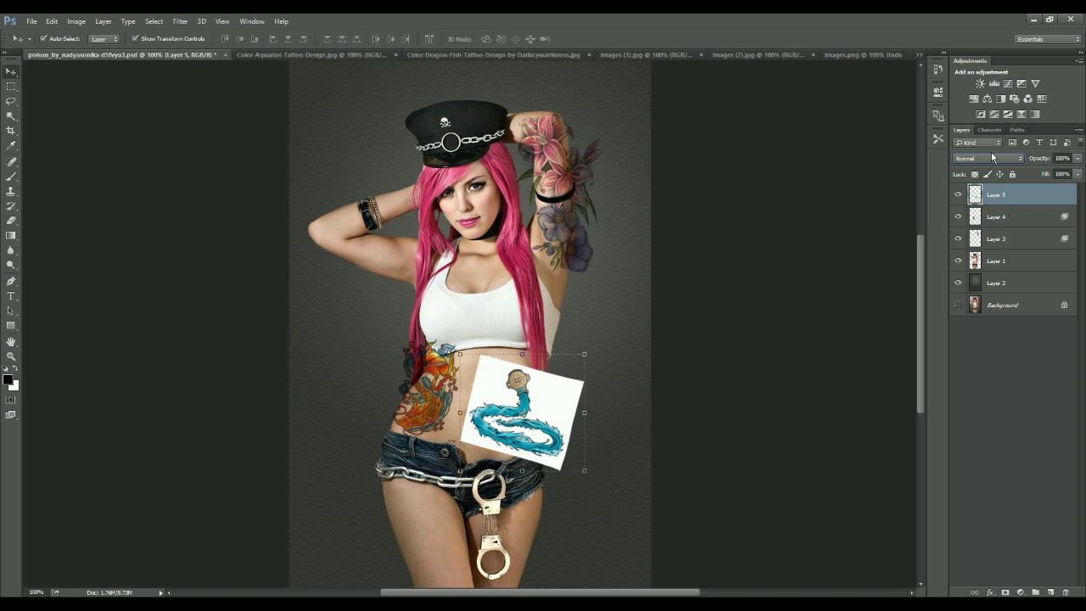
{"action": "left_click", "coordinate": [996, 158]}
{"action": "left_click", "coordinate": [989, 195]}
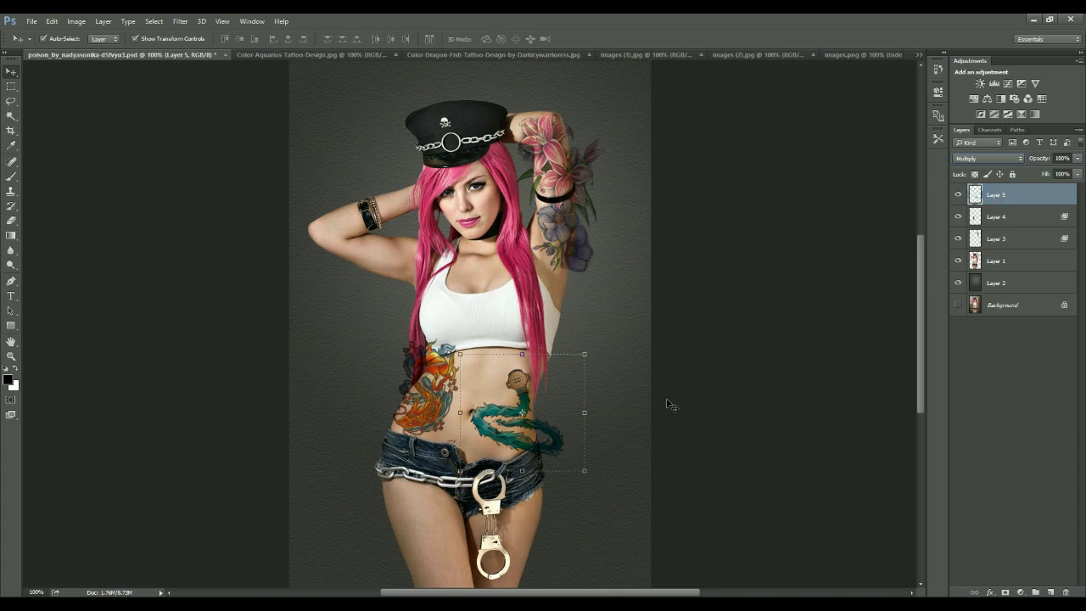
{"action": "left_click_drag", "start_coordinate": [526, 404], "coordinate": [524, 404]}
Blend the Aquarius layer with the skin by splitting its This Layer Blend If range to 0/88 and 175/245.
{"action": "left_click", "coordinate": [1030, 198]}
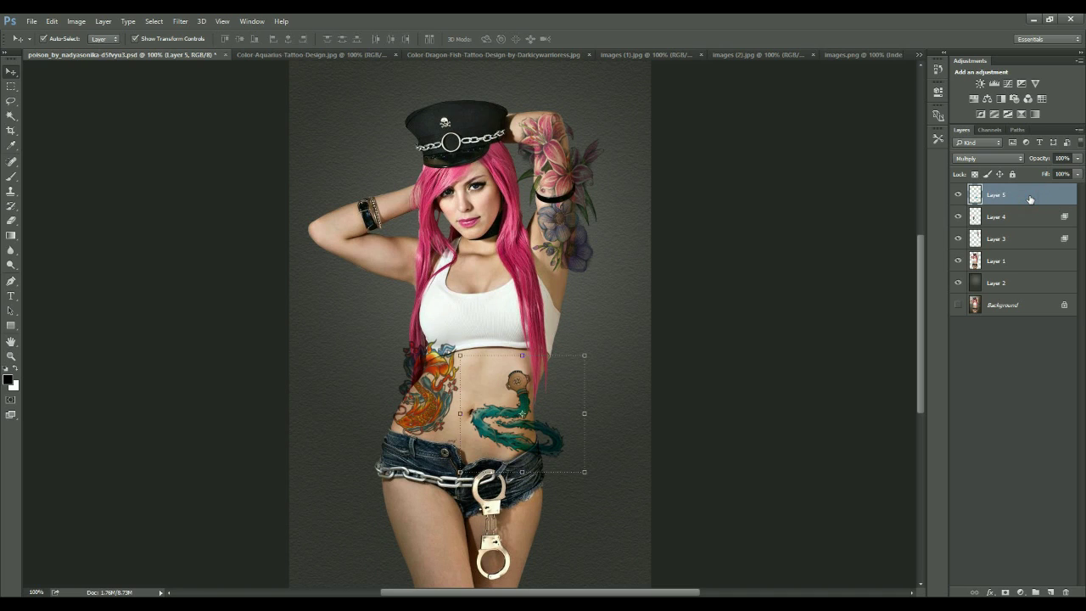
{"action": "right_click", "coordinate": [1030, 197]}
{"action": "left_click", "coordinate": [787, 99]}
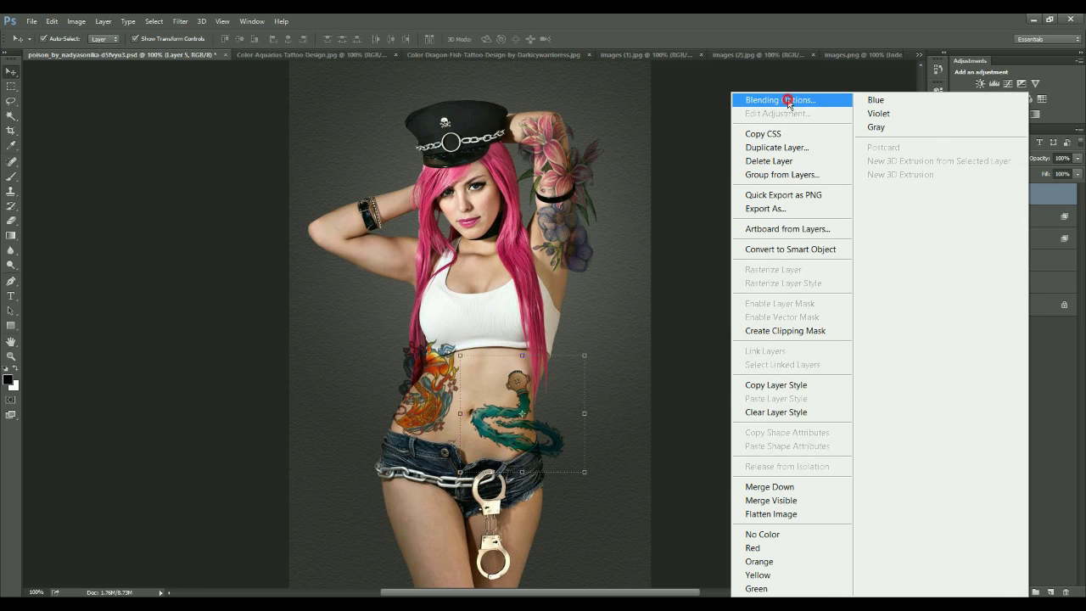
{"action": "left_click", "coordinate": [672, 197]}
{"action": "left_click_drag", "start_coordinate": [595, 206], "coordinate": [600, 179]}
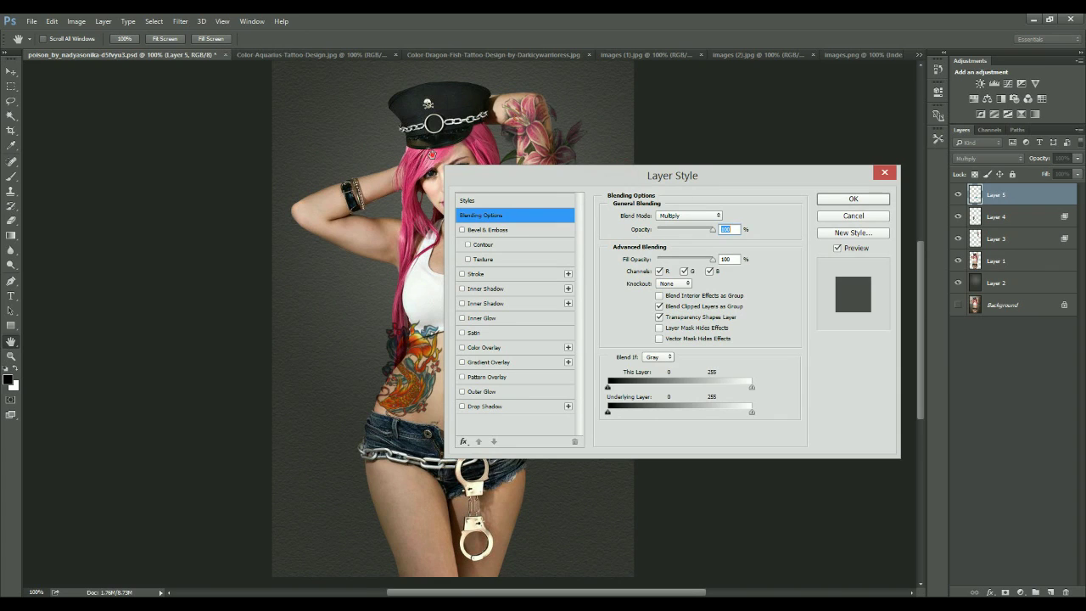
{"action": "left_click_drag", "start_coordinate": [380, 187], "coordinate": [370, 181]}
{"action": "left_click", "coordinate": [633, 169]}
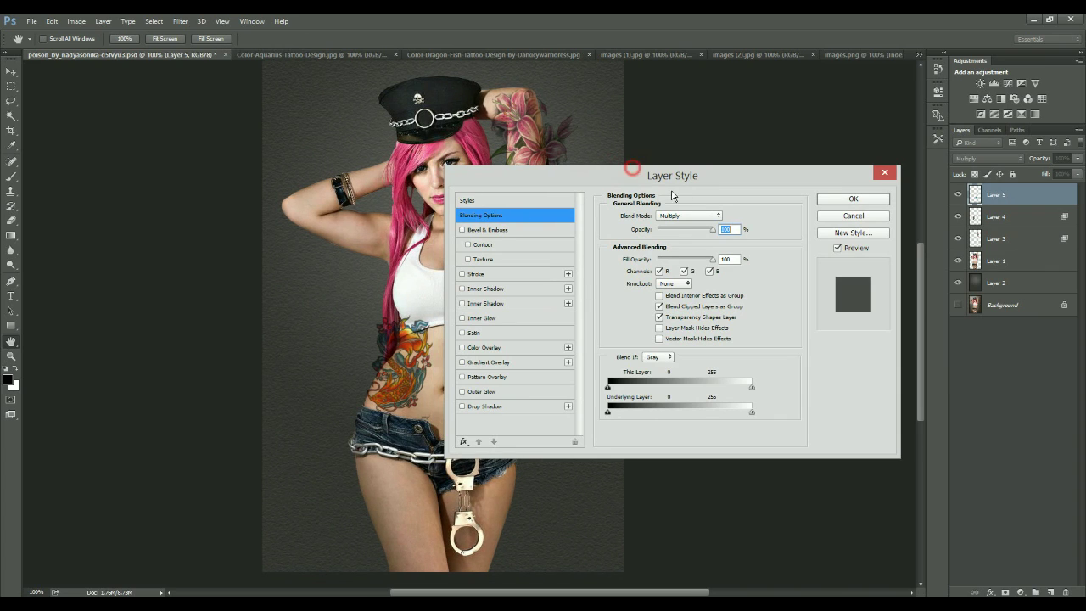
{"action": "left_click_drag", "start_coordinate": [684, 200], "coordinate": [768, 231]}
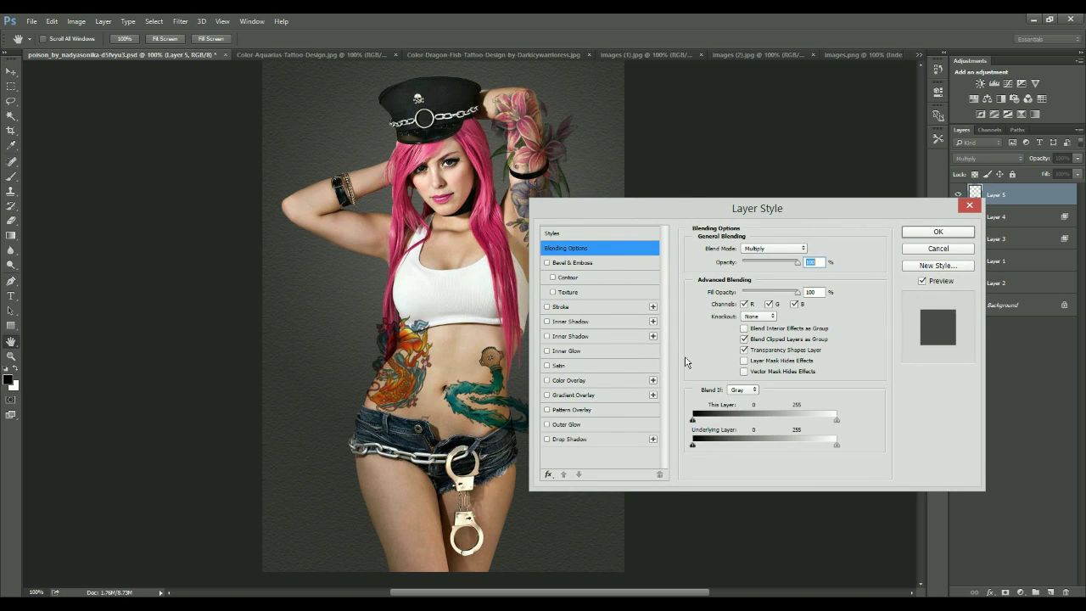
{"action": "left_click_drag", "start_coordinate": [726, 425], "coordinate": [723, 421]}
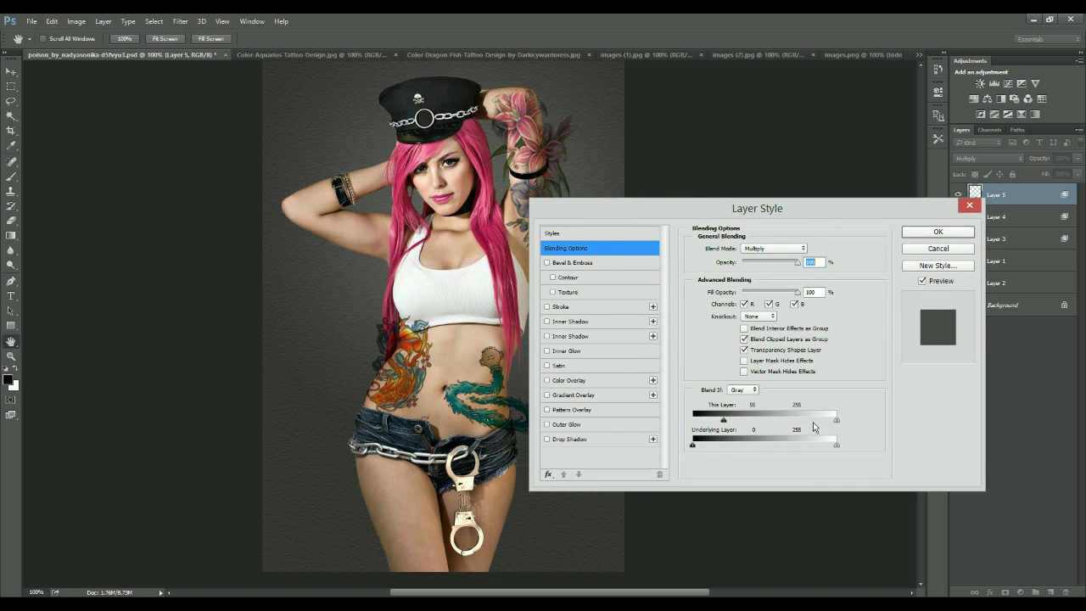
{"action": "left_click_drag", "start_coordinate": [818, 420], "coordinate": [807, 420]}
{"action": "left_click_drag", "start_coordinate": [722, 423], "coordinate": [790, 422]}
Set the Aquarius layer's opacity to 80%, apply the layer style and deselect the layer.
{"action": "key", "text": "BackSpace"}
{"action": "type", "text": "90"}
{"action": "key", "text": "BackSpace"}
{"action": "key", "text": "BackSpace"}
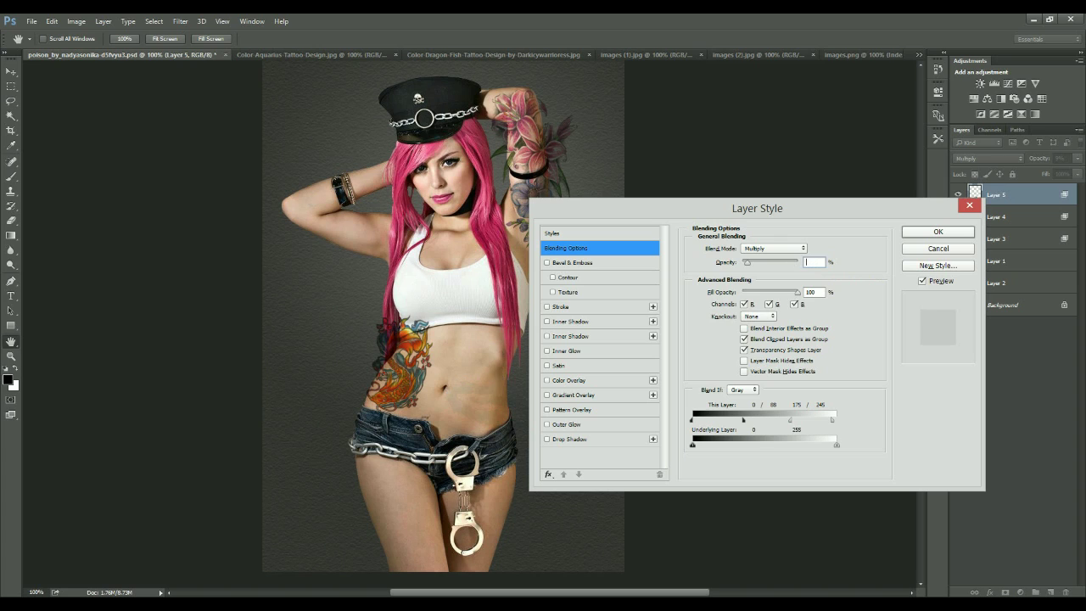
{"action": "type", "text": "80"}
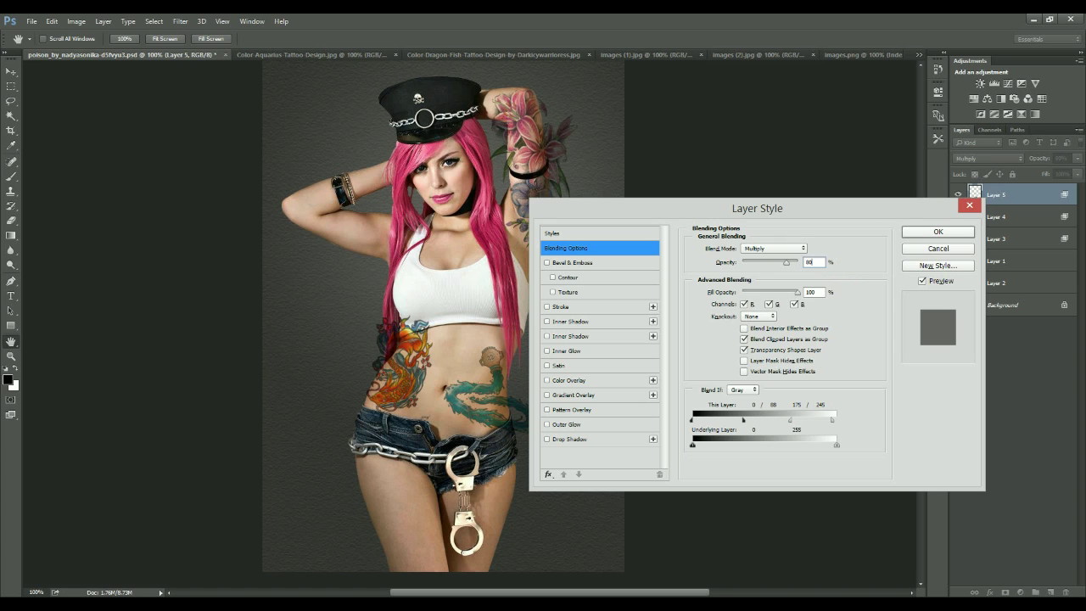
{"action": "left_click", "coordinate": [939, 231]}
{"action": "key", "text": "v"}
{"action": "left_click", "coordinate": [776, 313]}
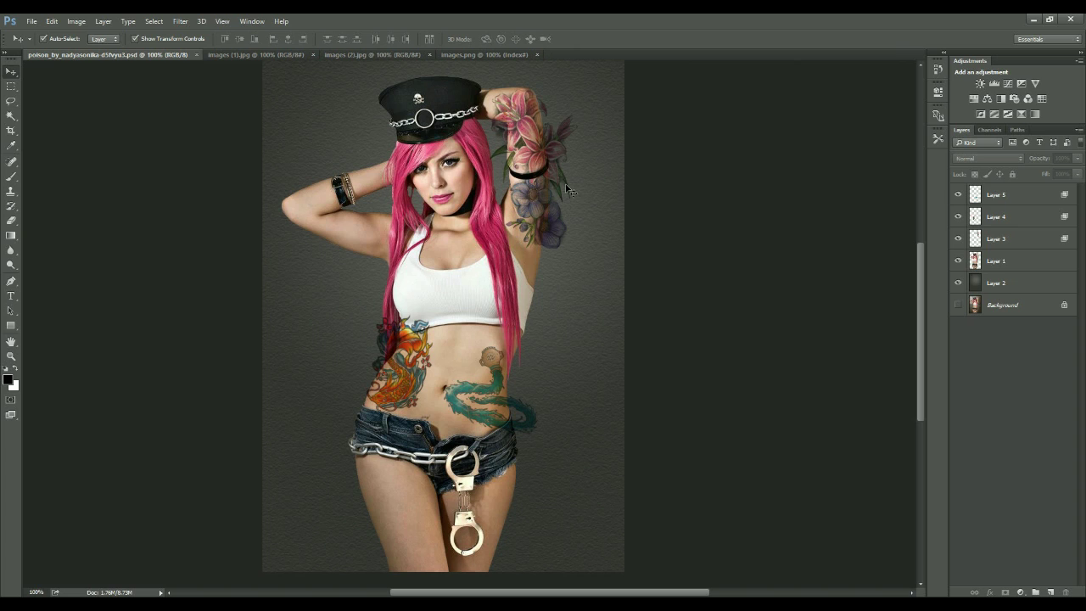
Copy the whole winged heart image from images.png and paste it onto a new layer above the Aquarius layer in the model document.
{"action": "left_click", "coordinate": [499, 56]}
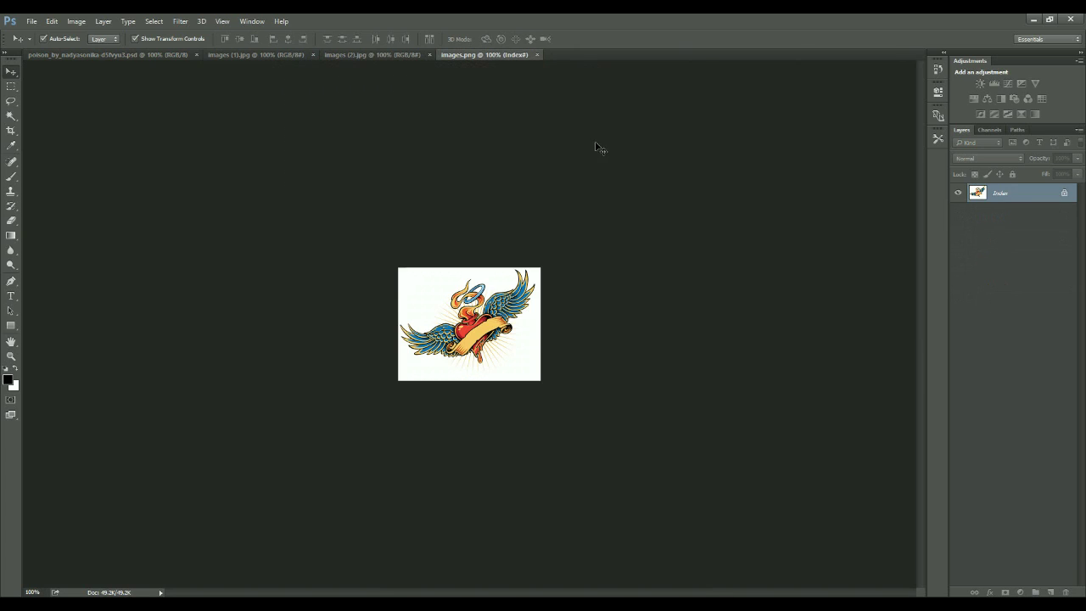
{"action": "key", "text": "ctrl+a"}
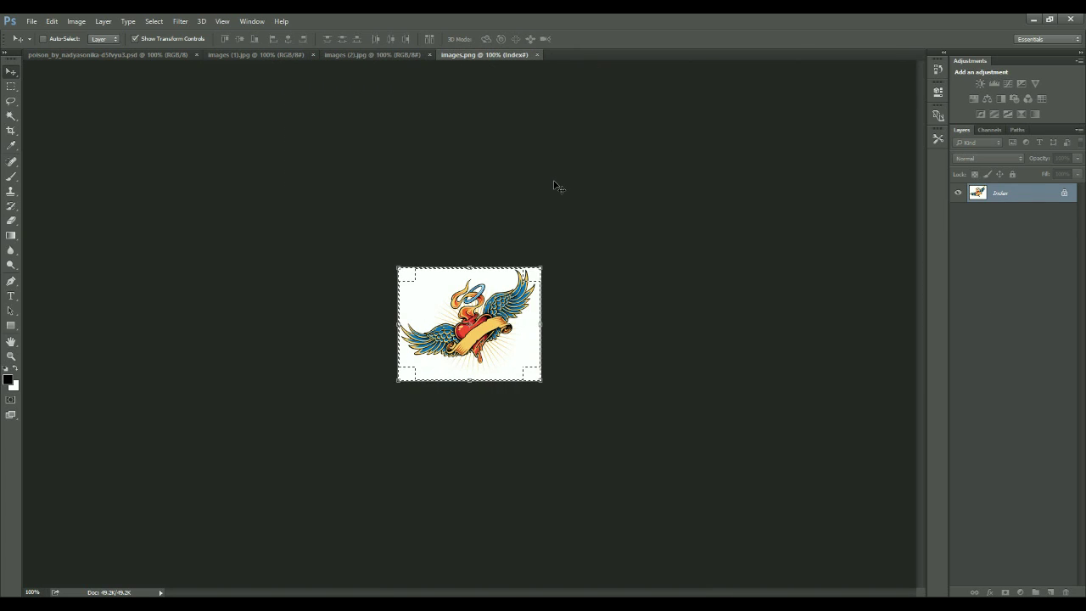
{"action": "left_click", "coordinate": [141, 55]}
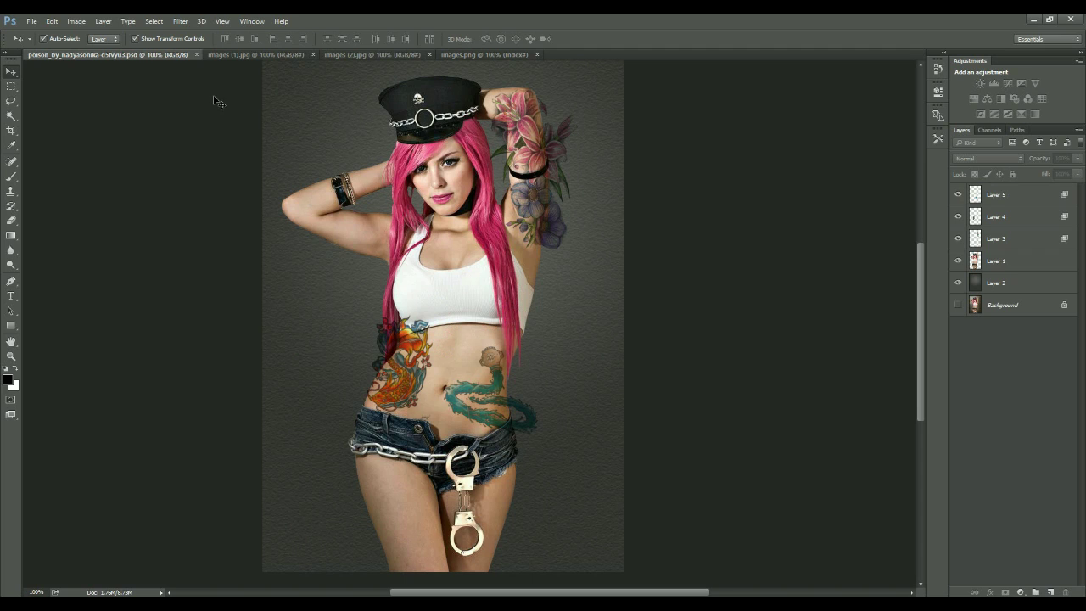
{"action": "left_click", "coordinate": [1036, 193]}
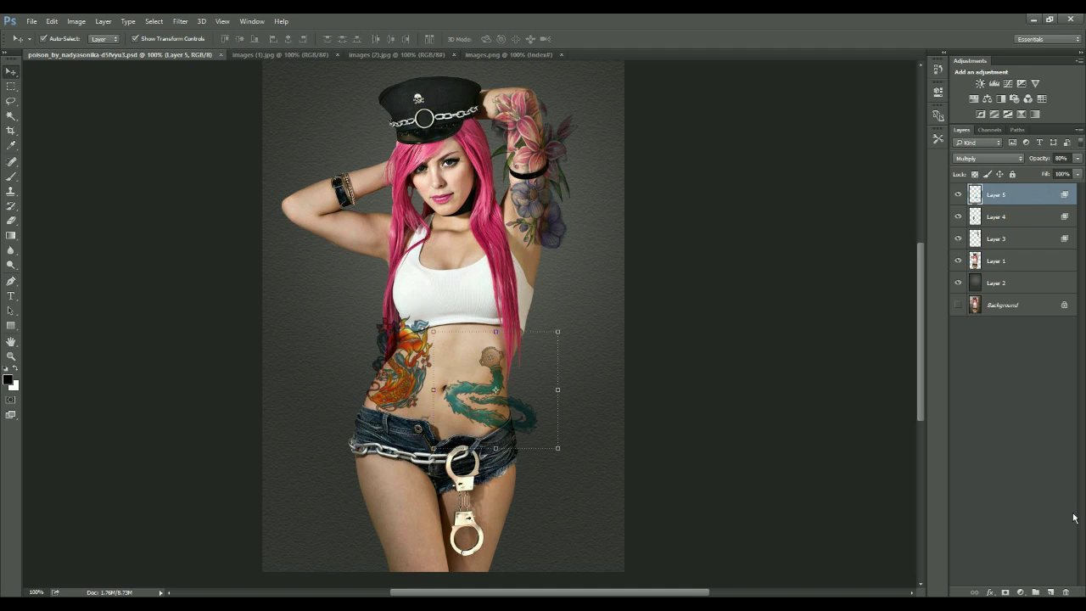
{"action": "left_click", "coordinate": [1052, 591]}
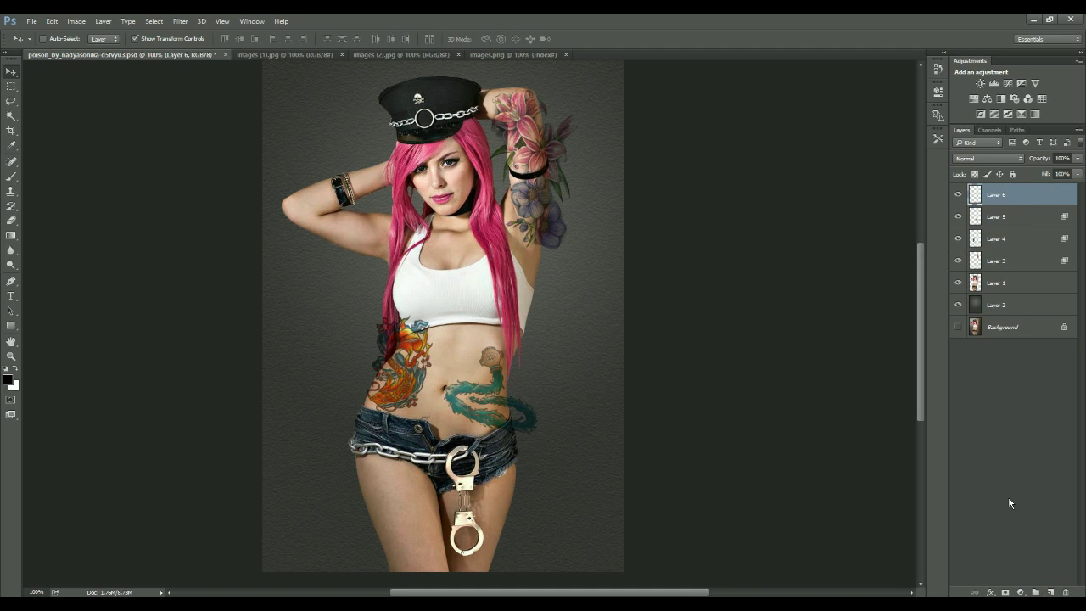
{"action": "key", "text": "ctrl+v"}
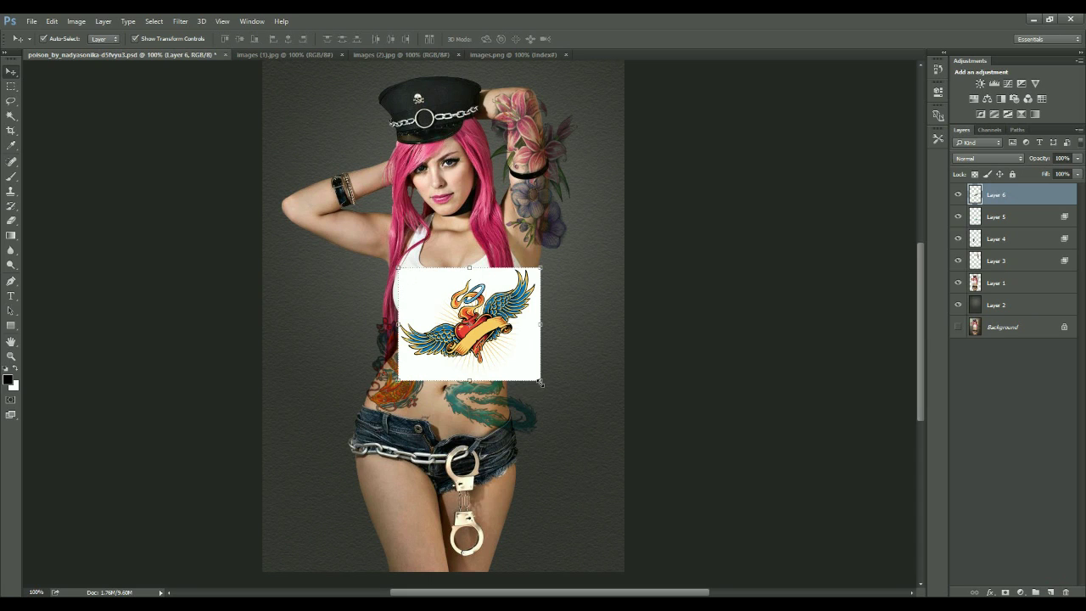
Scale the winged heart image to about 64% width and 66.5% height over the upper arm beside the bracelets, and shrink it slightly more.
{"action": "key", "text": "ctrl+t"}
{"action": "left_click_drag", "start_coordinate": [538, 377], "coordinate": [385, 239]}
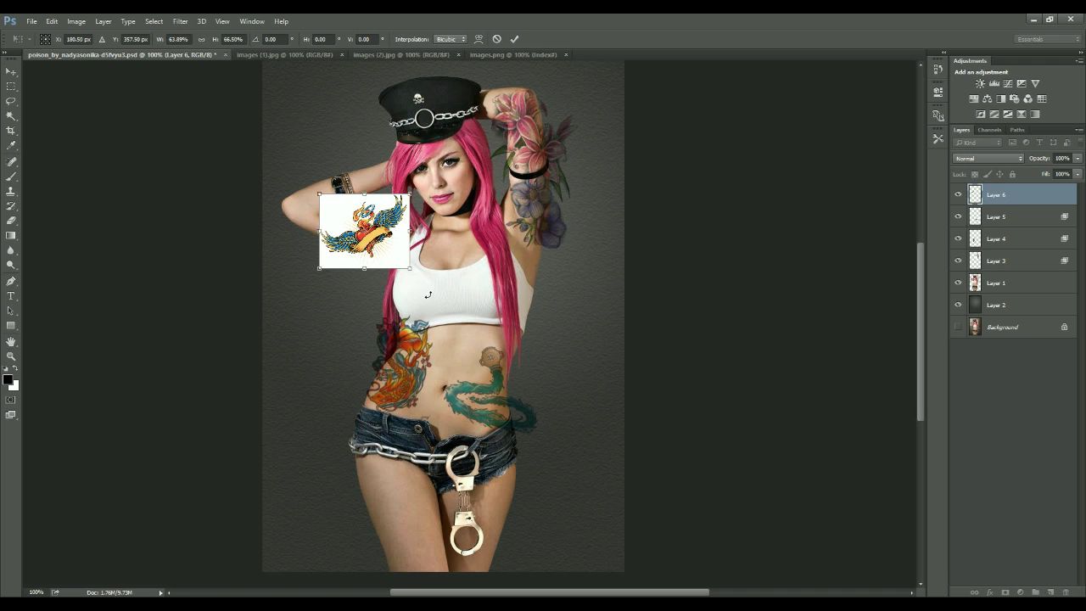
{"action": "key", "text": "Return"}
{"action": "key", "text": "ctrl+t"}
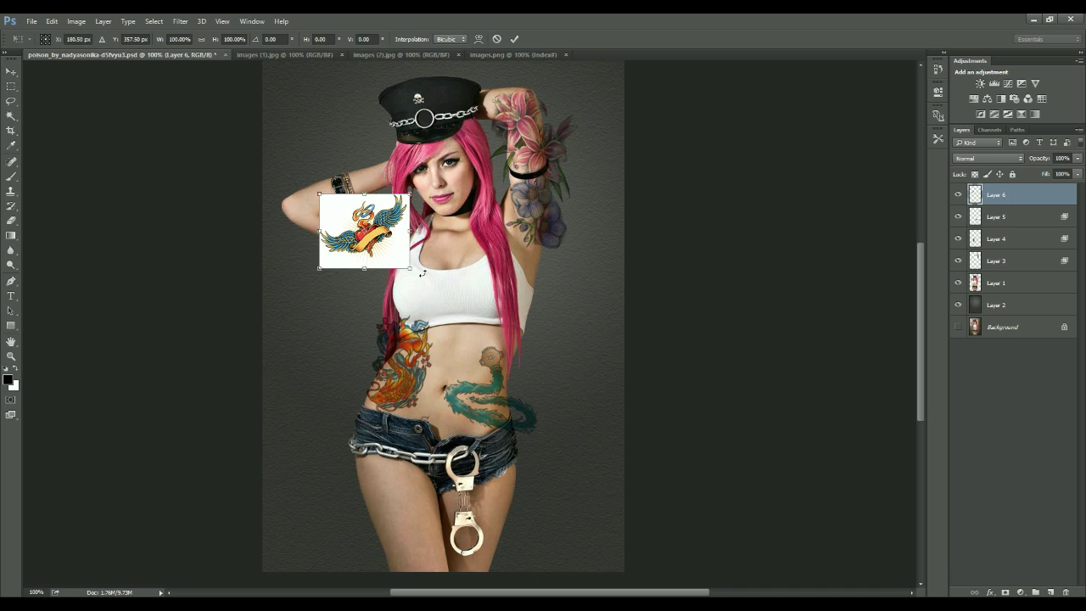
{"action": "key", "text": "Escape"}
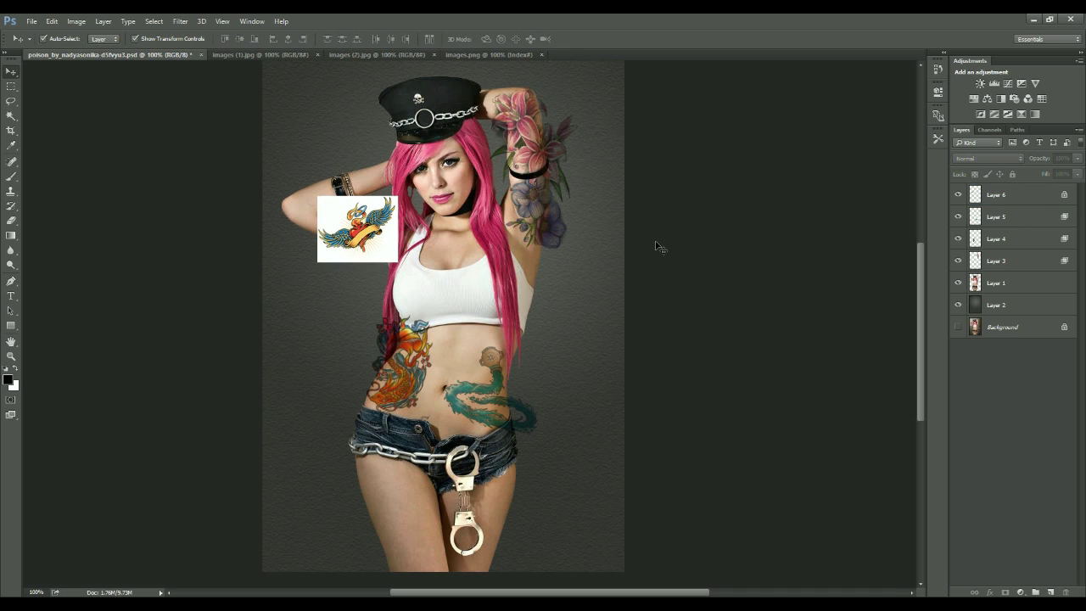
Set the winged heart layer's blend mode to Multiply over the model's upper arm and commit the transformation.
{"action": "key", "text": "ctrl+plus"}
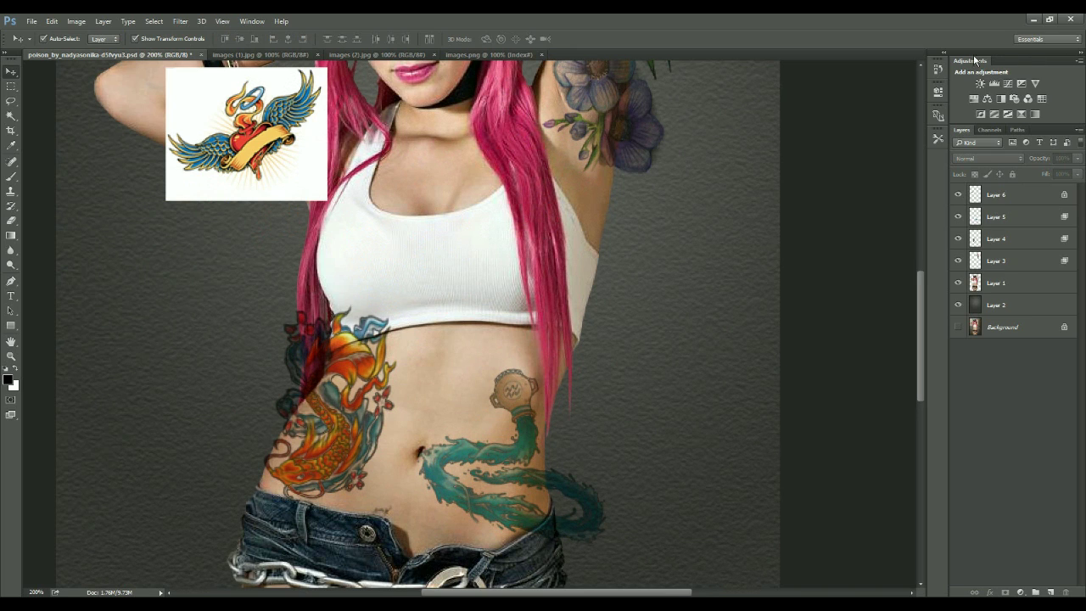
{"action": "left_click", "coordinate": [585, 183]}
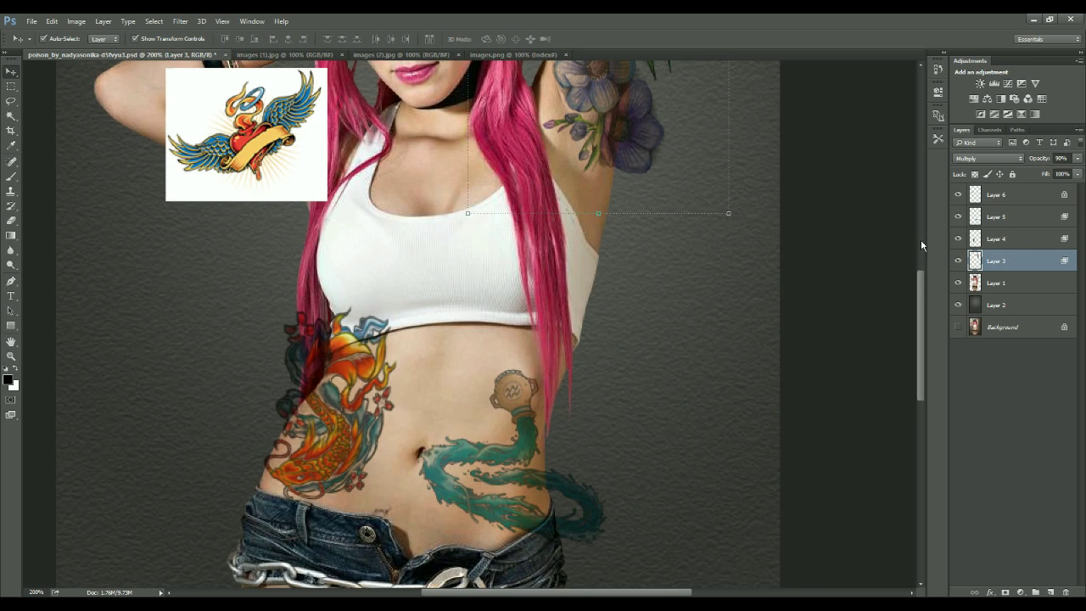
{"action": "left_click", "coordinate": [921, 64]}
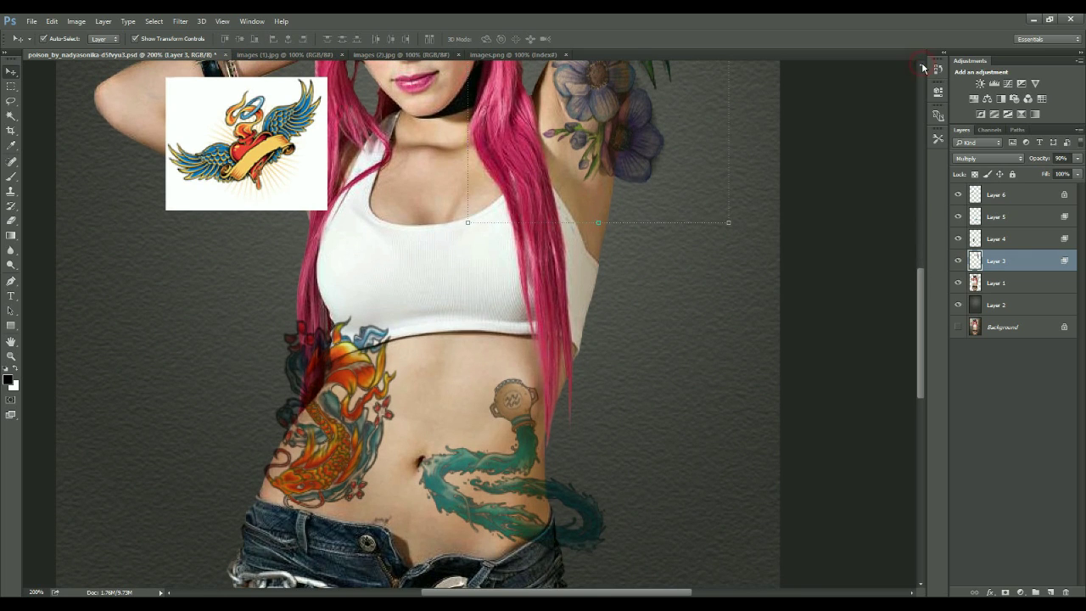
{"action": "left_click", "coordinate": [921, 63]}
{"action": "left_click", "coordinate": [922, 65]}
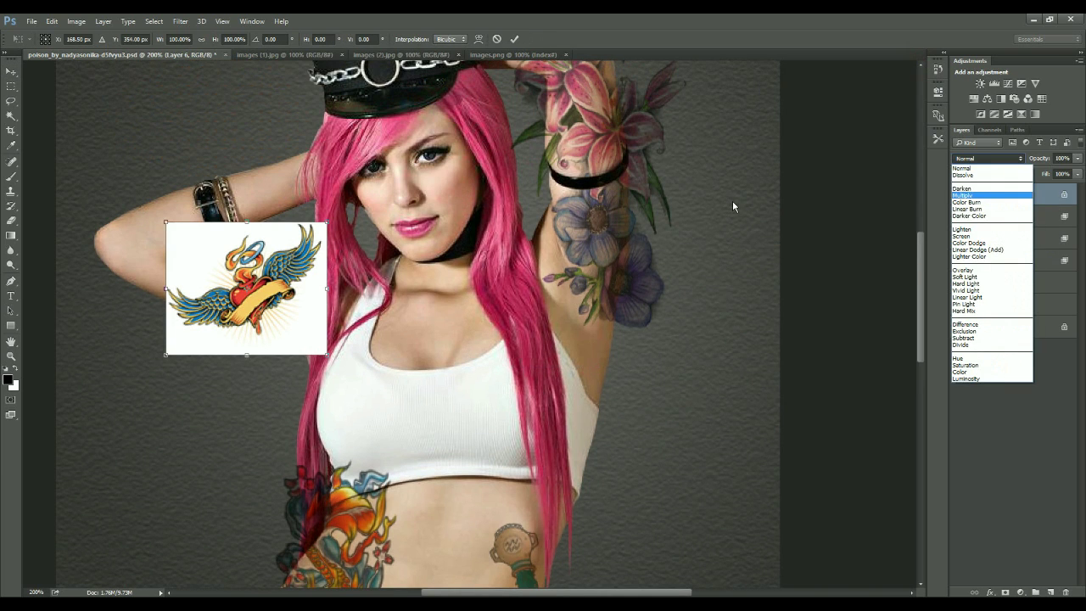
{"action": "left_click", "coordinate": [969, 195]}
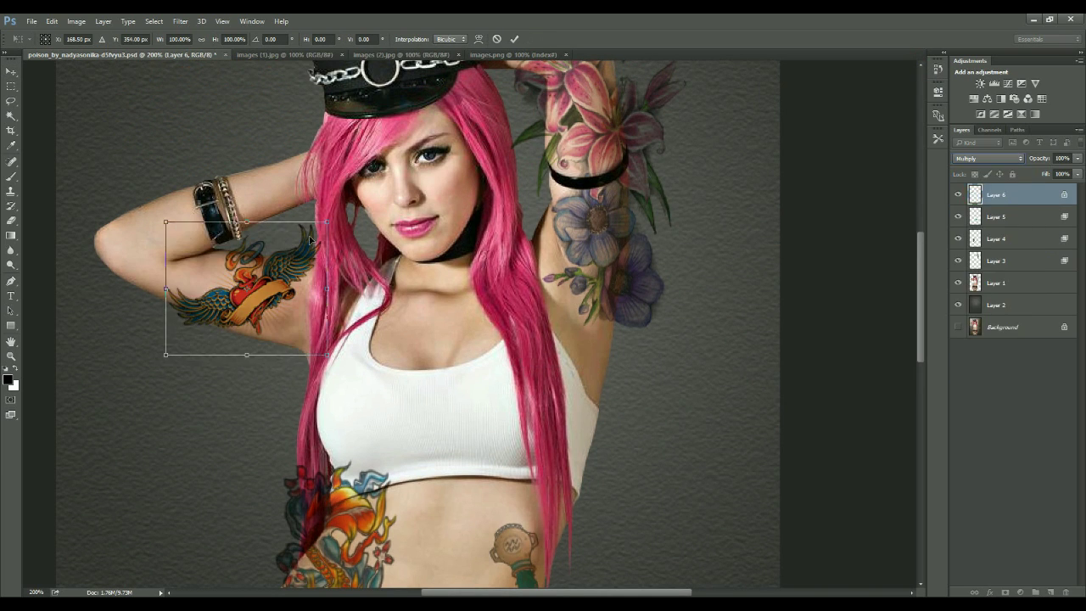
{"action": "left_click", "coordinate": [1031, 190]}
{"action": "left_click", "coordinate": [1031, 190]}
{"action": "key", "text": "Return"}
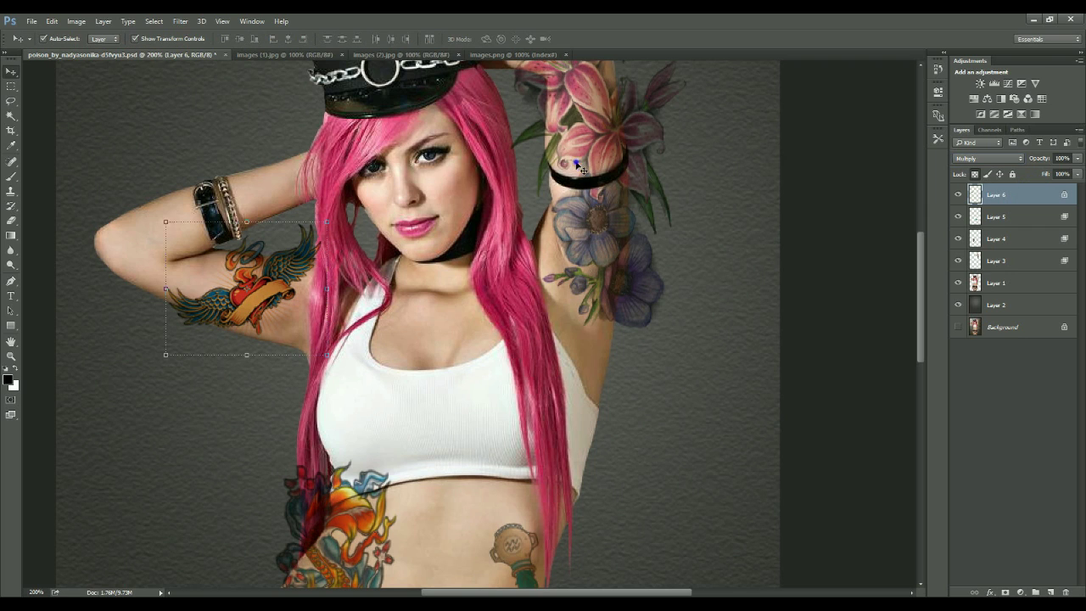
Narrow the winged heart layer's This Layer Blend If range to 26 and 232, fine-tune both ends and apply the style.
{"action": "right_click", "coordinate": [1016, 198]}
{"action": "left_click", "coordinate": [781, 101]}
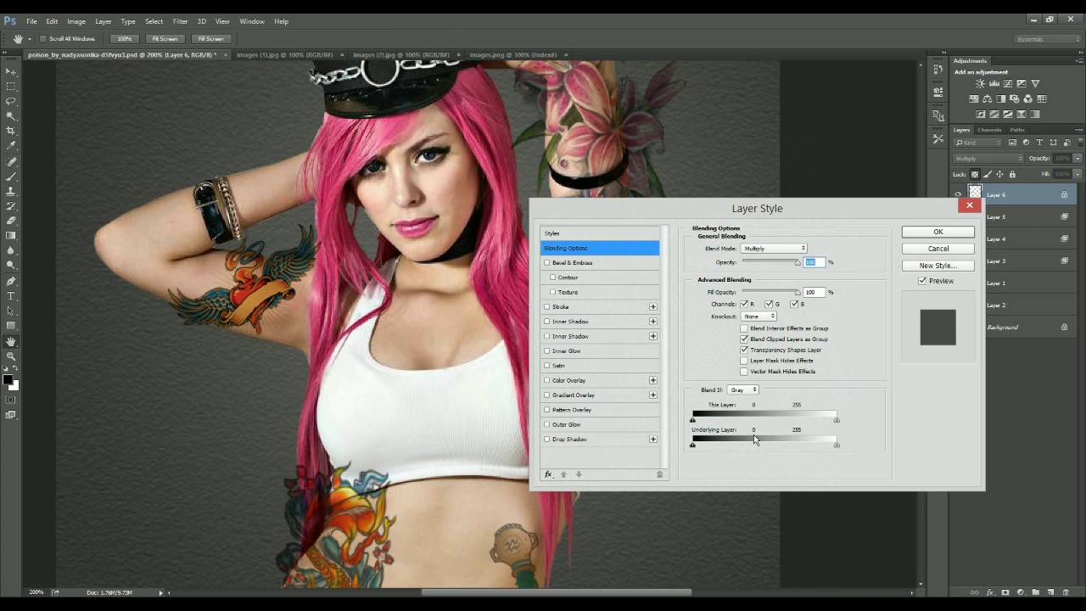
{"action": "left_click_drag", "start_coordinate": [692, 420], "coordinate": [706, 420]}
{"action": "left_click_drag", "start_coordinate": [836, 420], "coordinate": [824, 422]}
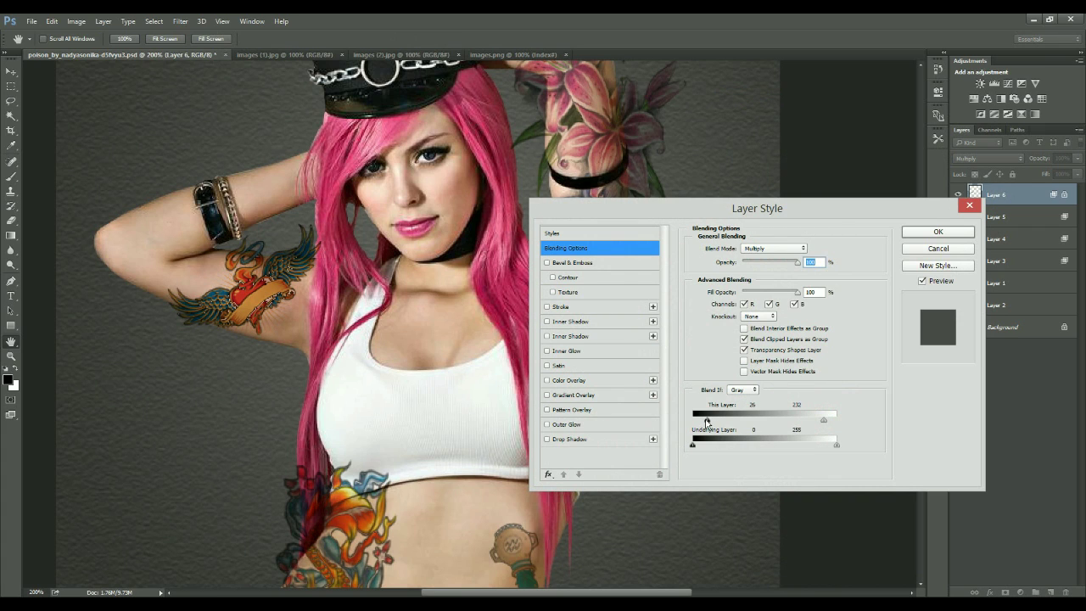
{"action": "mouse_move", "coordinate": [707, 422]}
{"action": "left_mouse_down"}
{"action": "mouse_move", "coordinate": [692, 422]}
{"action": "mouse_move", "coordinate": [710, 422]}
{"action": "left_mouse_up"}
{"action": "left_click_drag", "start_coordinate": [824, 420], "coordinate": [830, 421]}
{"action": "left_click", "coordinate": [937, 233]}
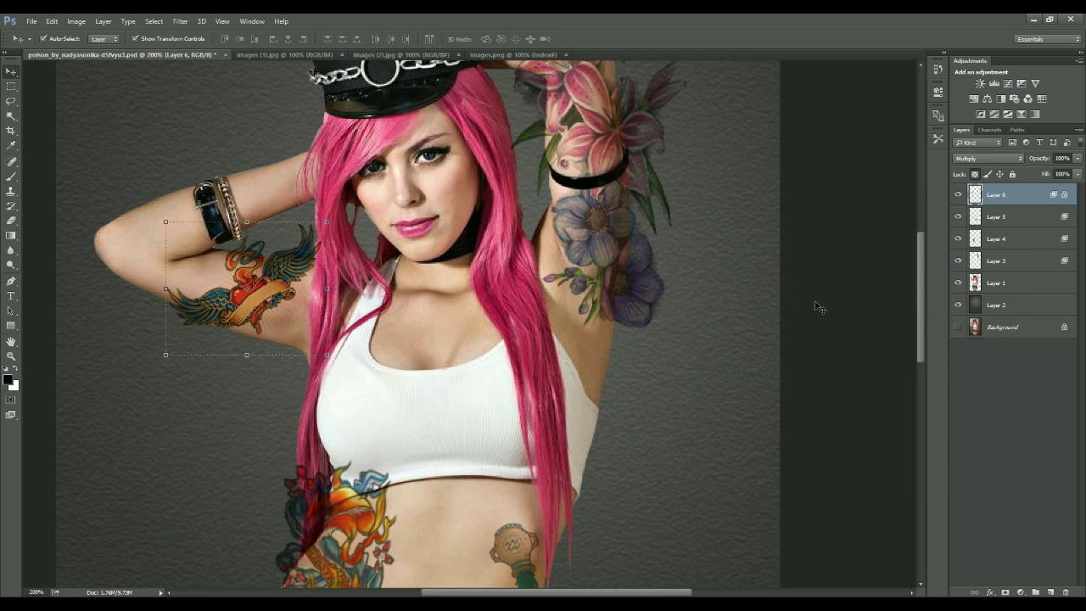
Try 70% opacity on the winged heart layer and settle on 80%.
{"action": "key", "text": "ctrl+minus"}
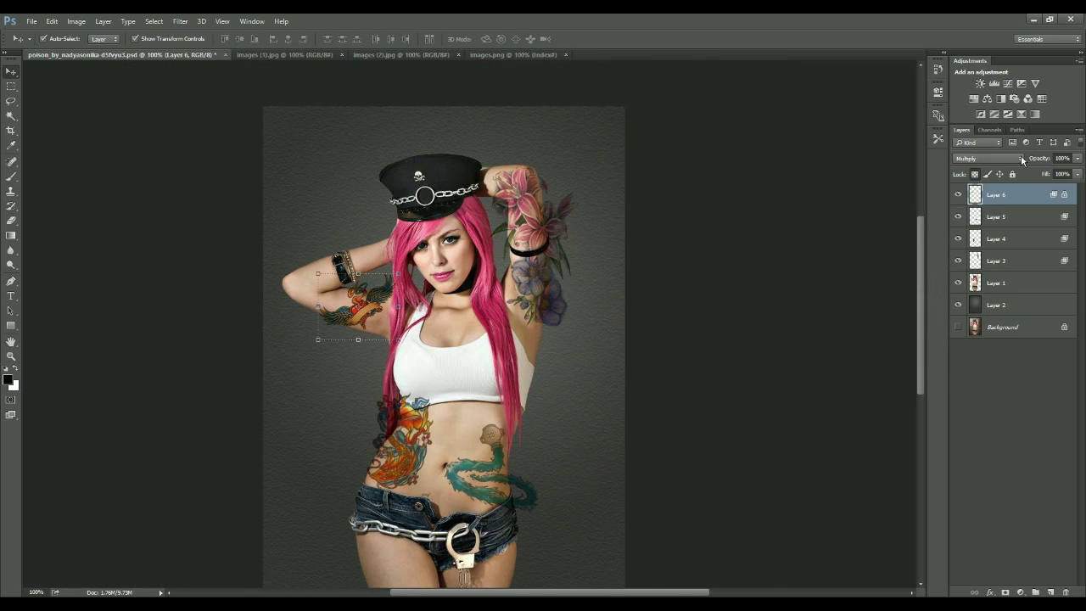
{"action": "left_click", "coordinate": [1062, 158]}
{"action": "type", "text": "0"}
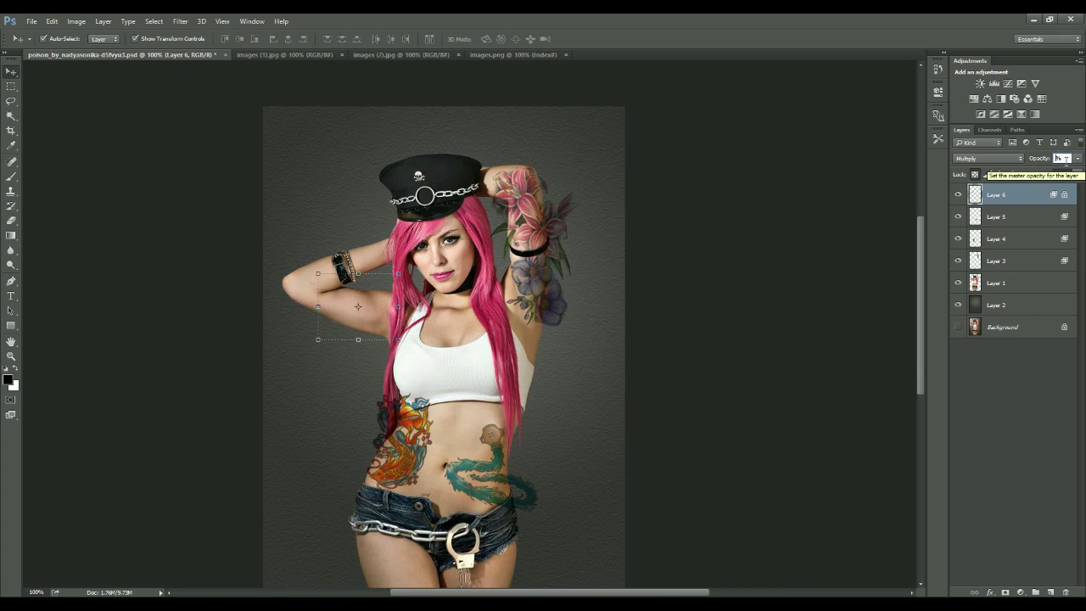
{"action": "type", "text": "70"}
{"action": "key", "text": "Return"}
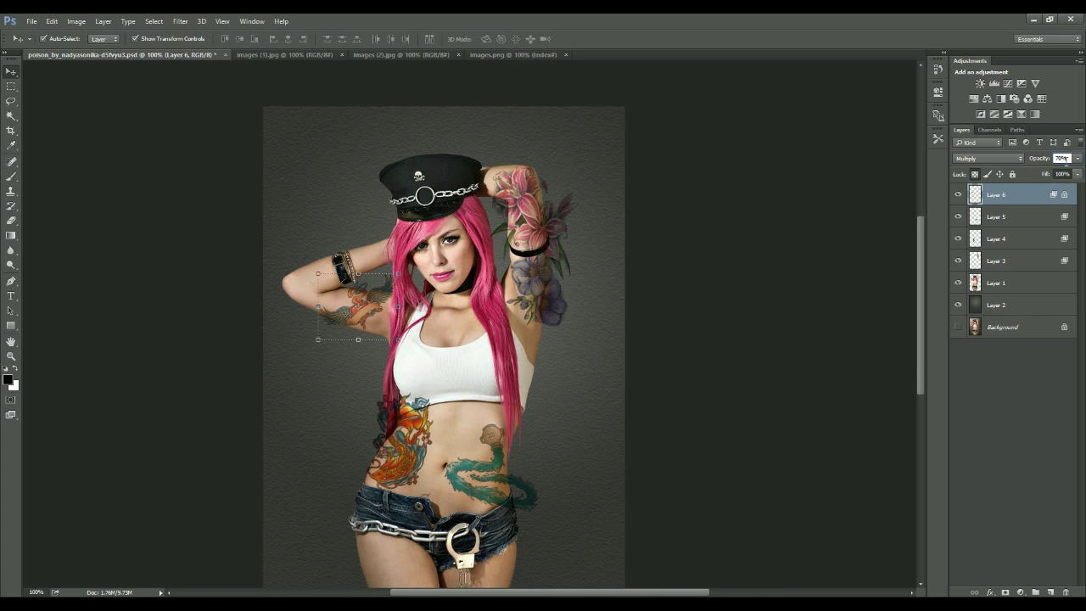
{"action": "type", "text": "0"}
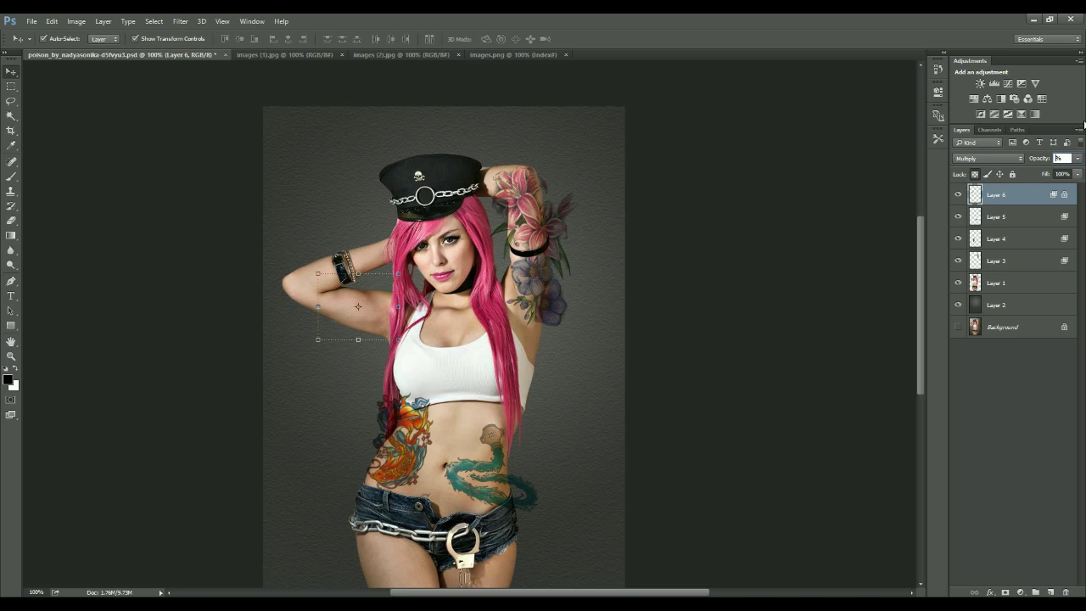
{"action": "type", "text": "80"}
{"action": "key", "text": "Return"}
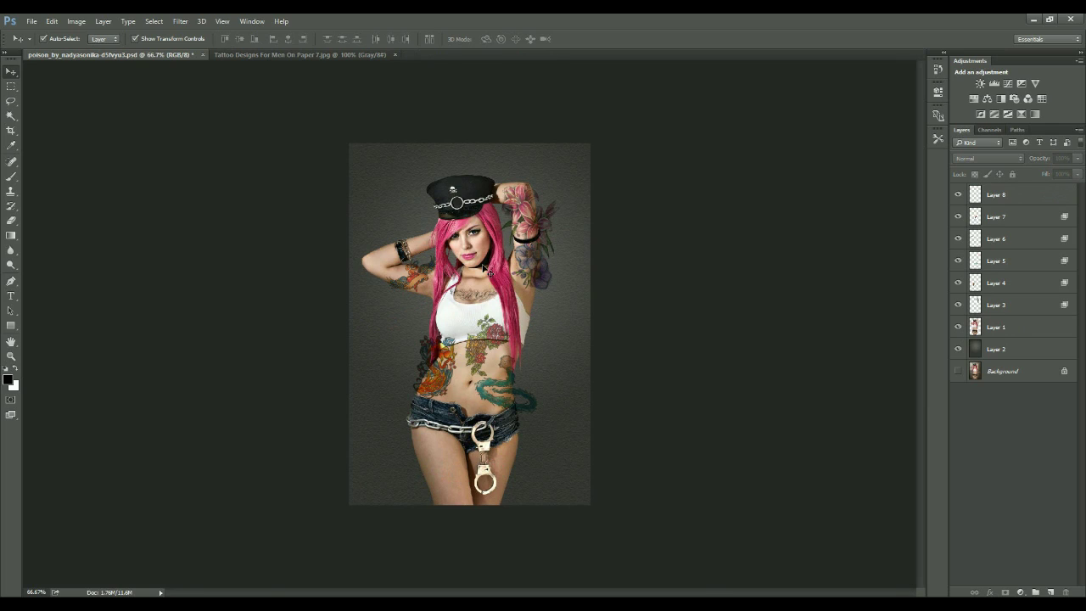
Clip all six tattoo layers, Layer 8 through Layer 3, to the model on Layer 1.
{"action": "left_click", "coordinate": [1053, 204]}
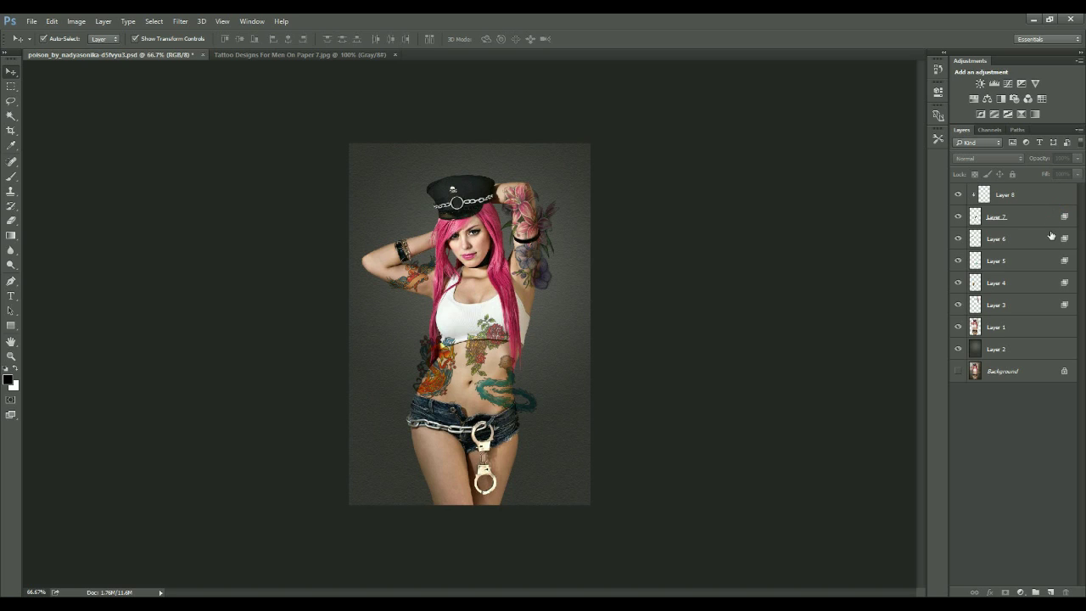
{"action": "left_click", "coordinate": [1054, 228], "text": "alt"}
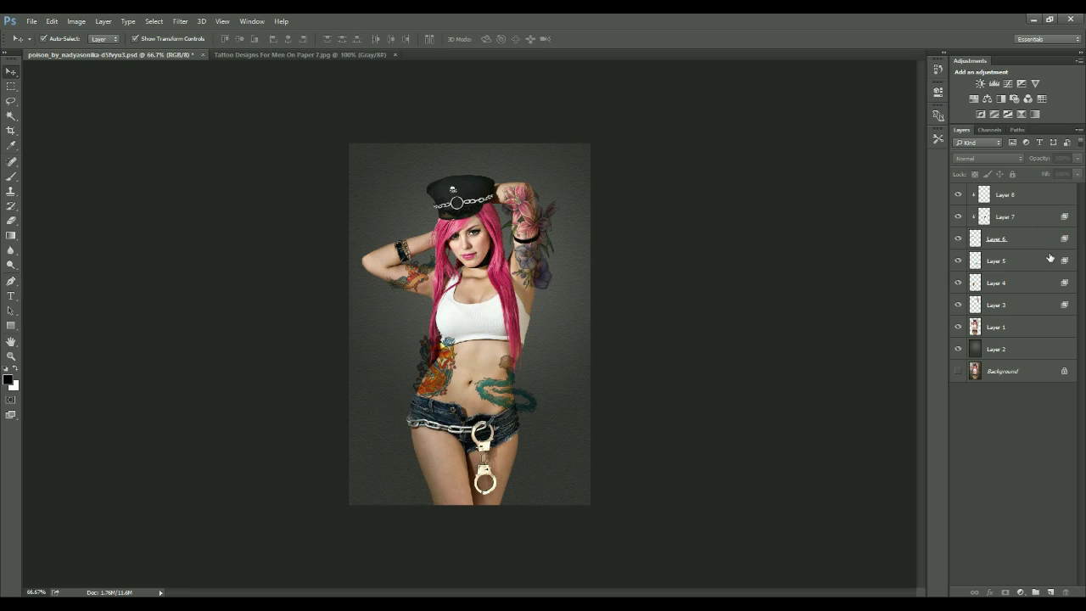
{"action": "left_click", "coordinate": [1055, 250], "text": "alt"}
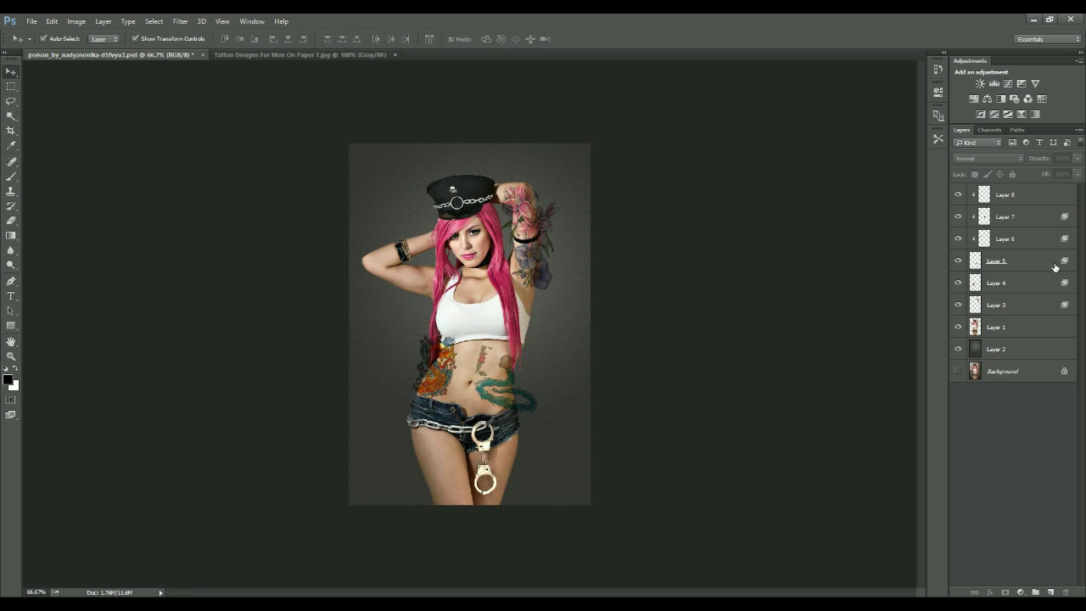
{"action": "left_click", "coordinate": [1056, 272], "text": "alt"}
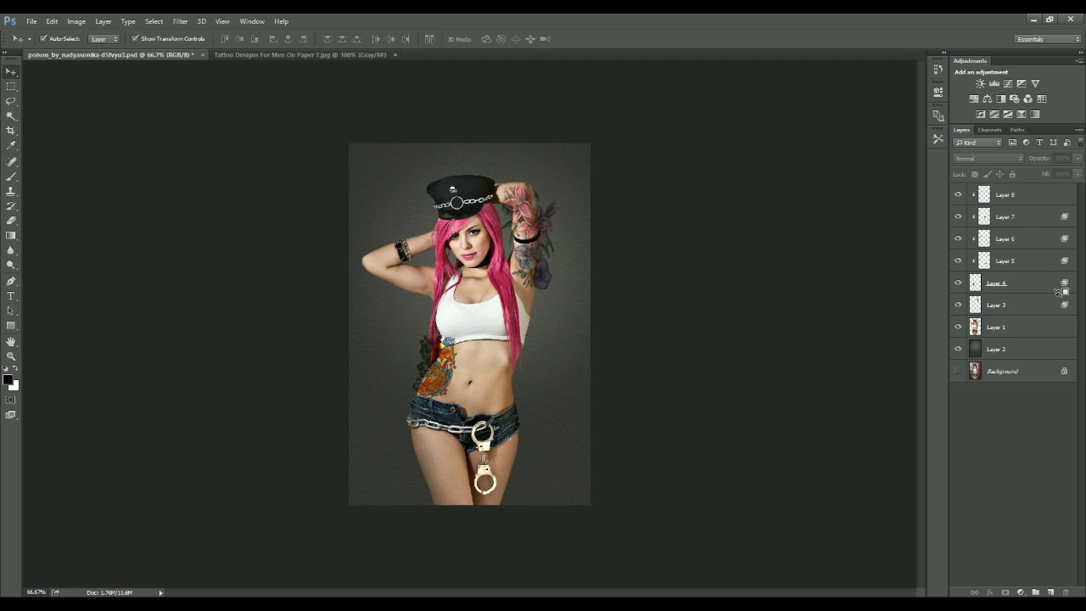
{"action": "left_click", "coordinate": [1057, 293], "text": "alt"}
{"action": "left_click", "coordinate": [1055, 314], "text": "alt"}
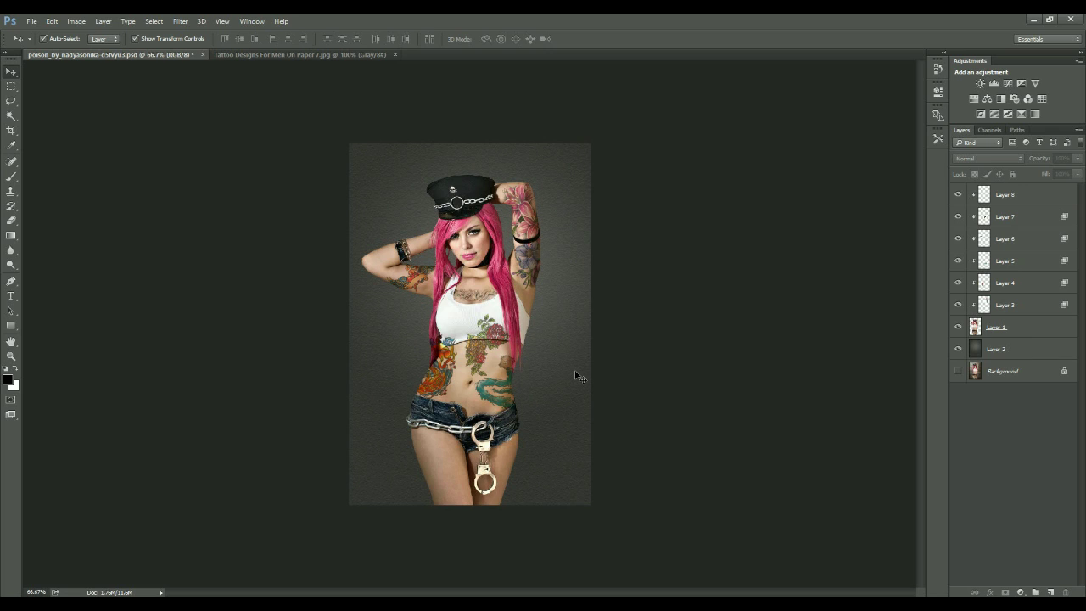
Erase the parts of the rose tattoo on Layer 7 that overlap the model's white tank top.
{"action": "key", "text": "ctrl+plus"}
{"action": "key", "text": "ctrl+plus"}
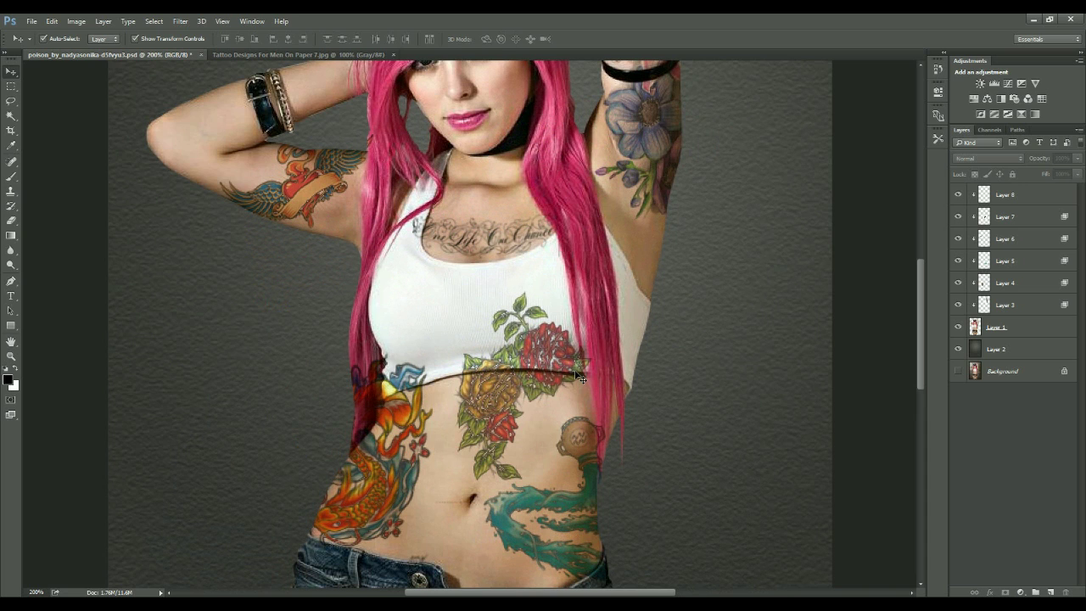
{"action": "left_click", "coordinate": [1035, 261]}
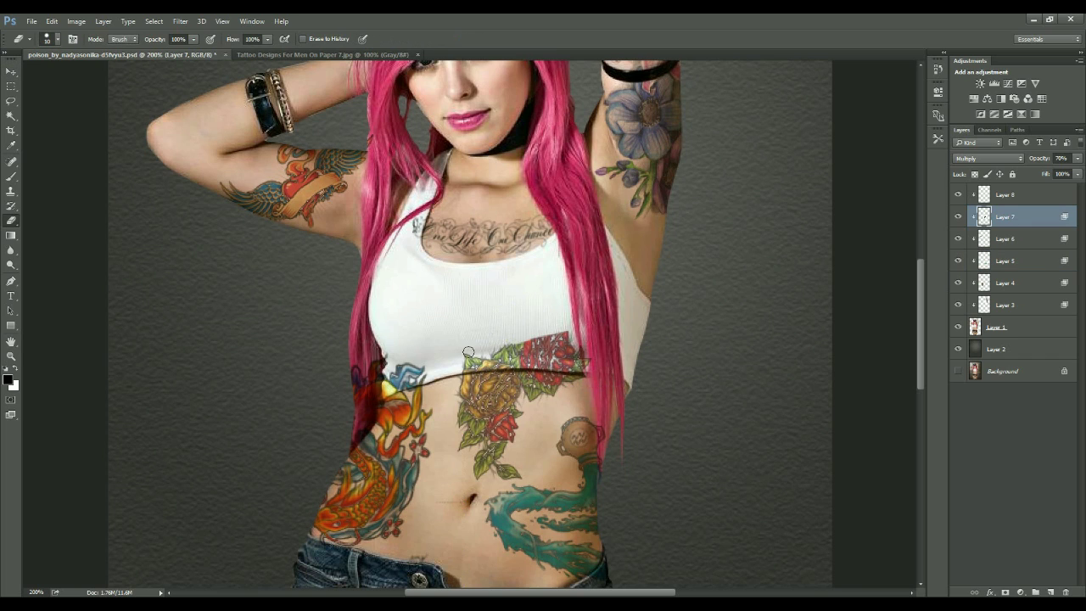
{"action": "mouse_move", "coordinate": [581, 333]}
{"action": "left_mouse_down"}
{"action": "mouse_move", "coordinate": [501, 350]}
{"action": "mouse_move", "coordinate": [563, 345]}
{"action": "mouse_move", "coordinate": [549, 354]}
{"action": "mouse_move", "coordinate": [585, 362]}
{"action": "mouse_move", "coordinate": [485, 357]}
{"action": "left_mouse_up"}
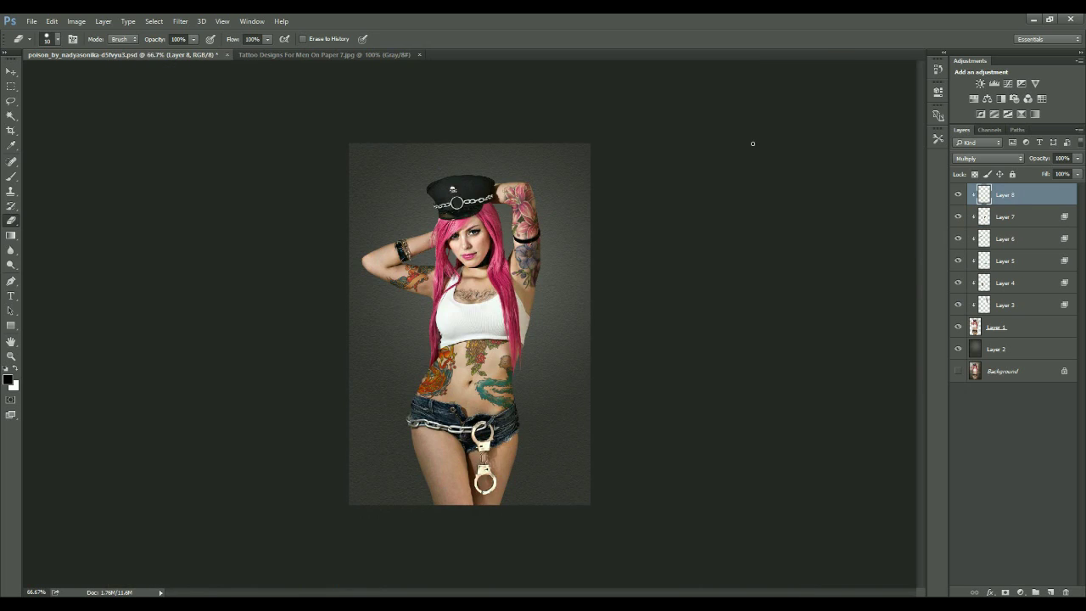
Merge the clipped tattoo layers and the model on Layer 1 into a single layer.
{"action": "left_click", "coordinate": [180, 21]}
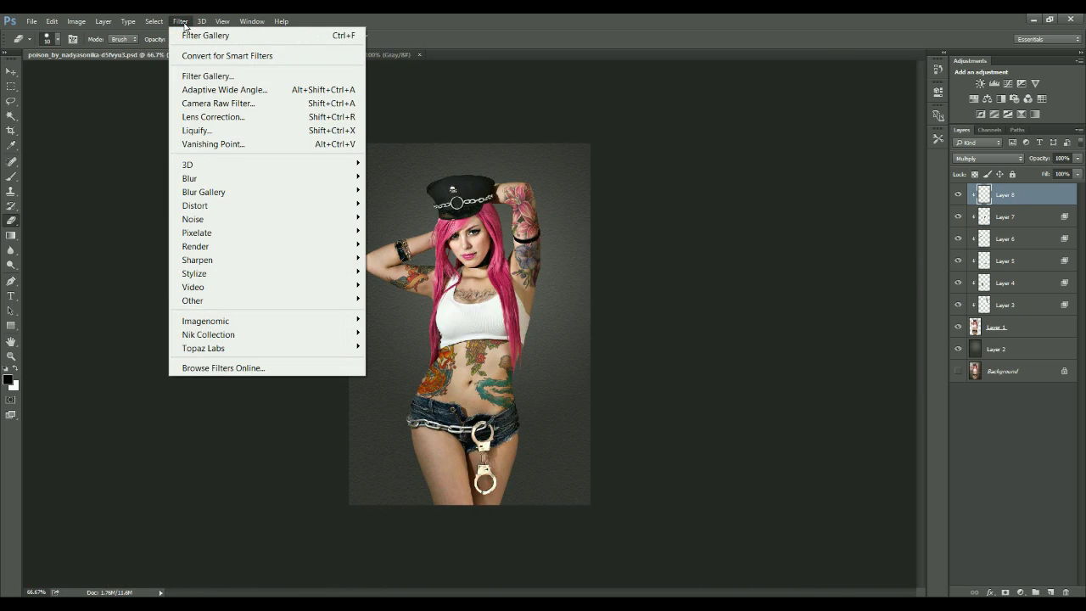
{"action": "left_click", "coordinate": [195, 102]}
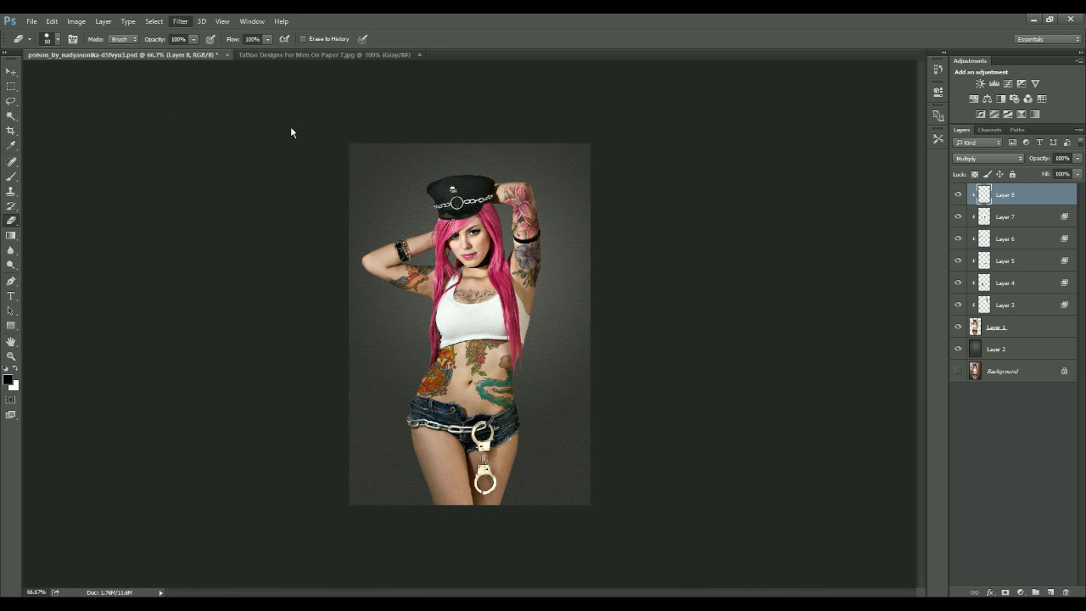
{"action": "key", "text": "v"}
{"action": "left_click", "coordinate": [1018, 327], "text": "shift"}
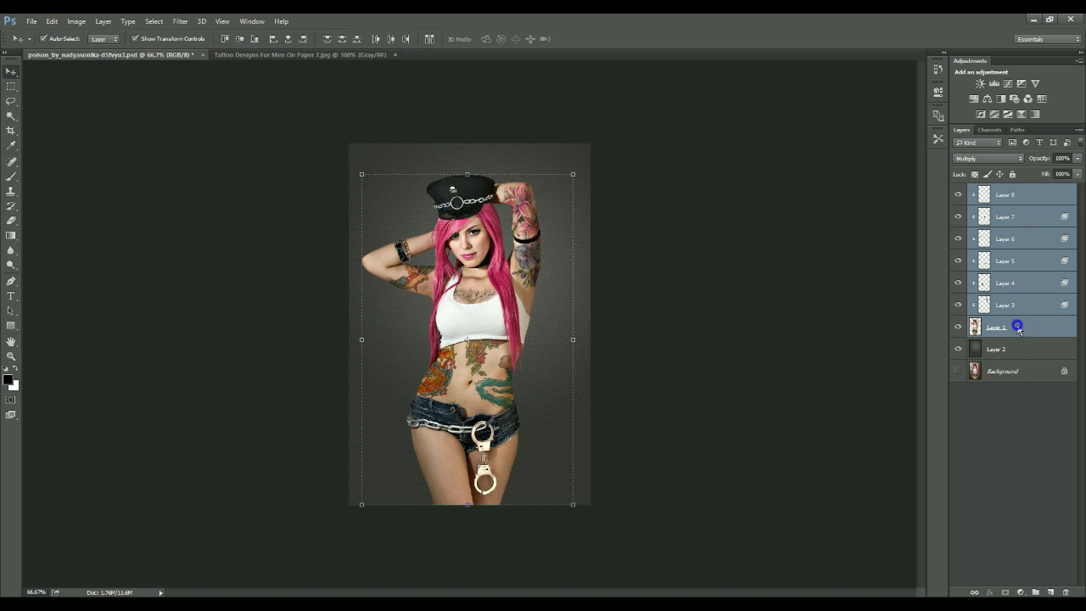
{"action": "right_click", "coordinate": [1018, 330]}
{"action": "left_click", "coordinate": [774, 487]}
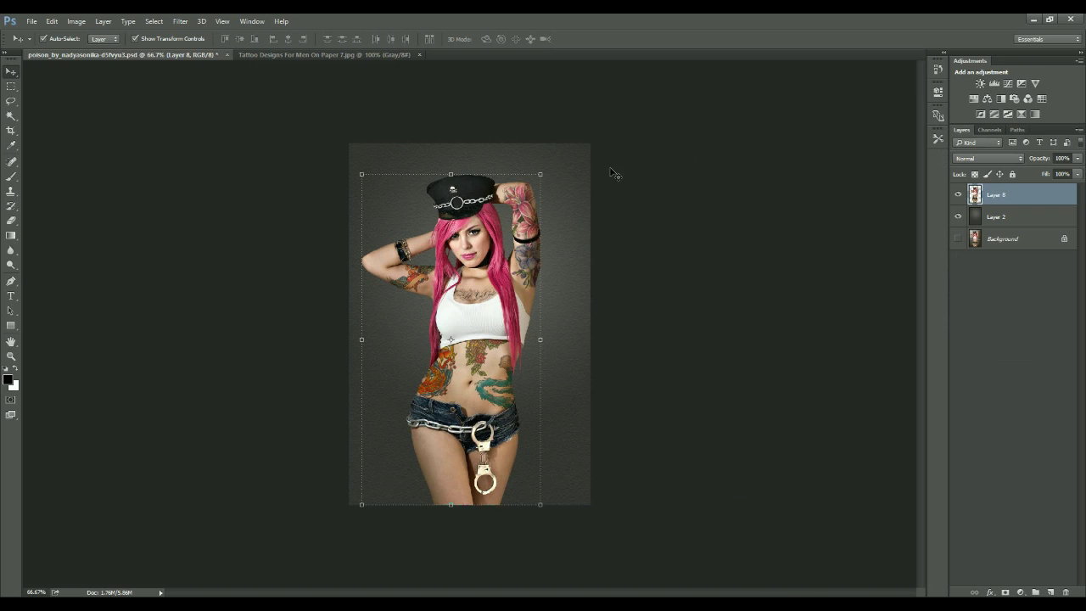
Add a new layer directly above Layer 2 and recolour the fading gradient's starting stop to blue 09a3f3.
{"action": "key", "text": "alt+bracketleft"}
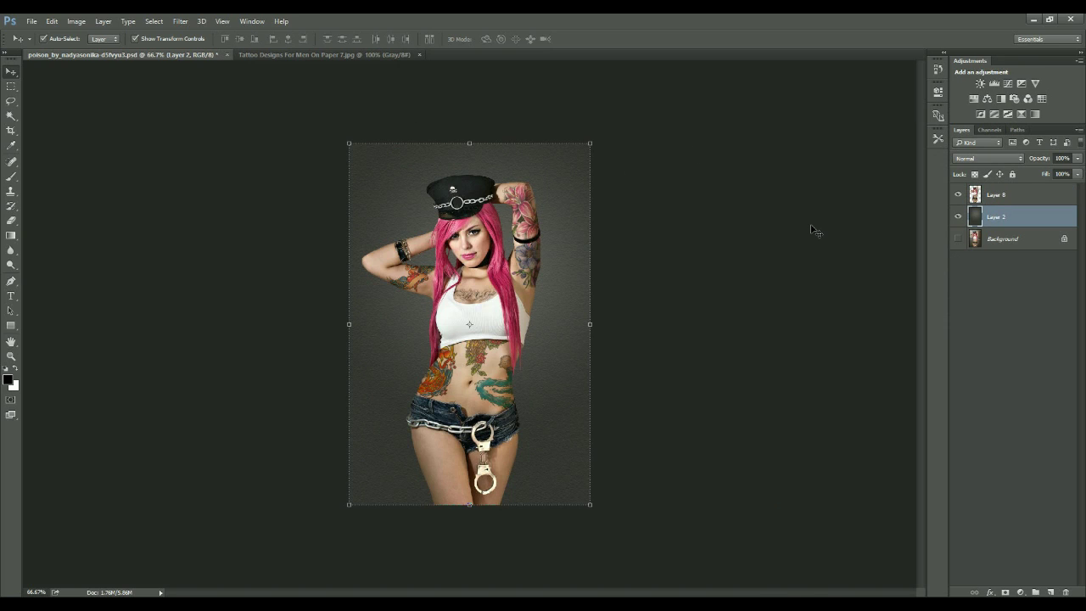
{"action": "left_click", "coordinate": [1050, 591]}
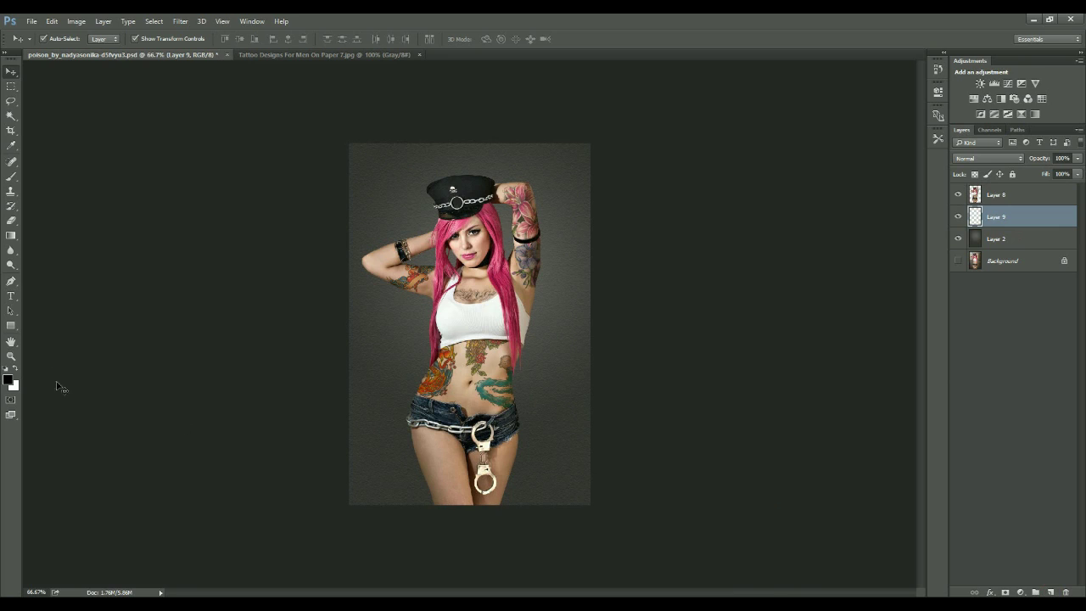
{"action": "left_click", "coordinate": [11, 235]}
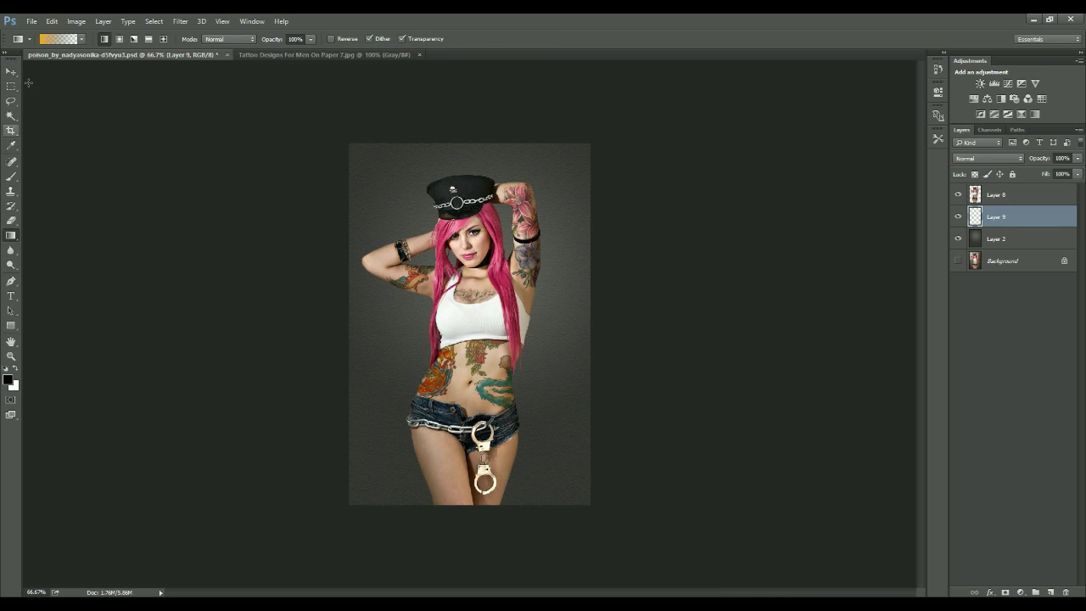
{"action": "left_click", "coordinate": [66, 42]}
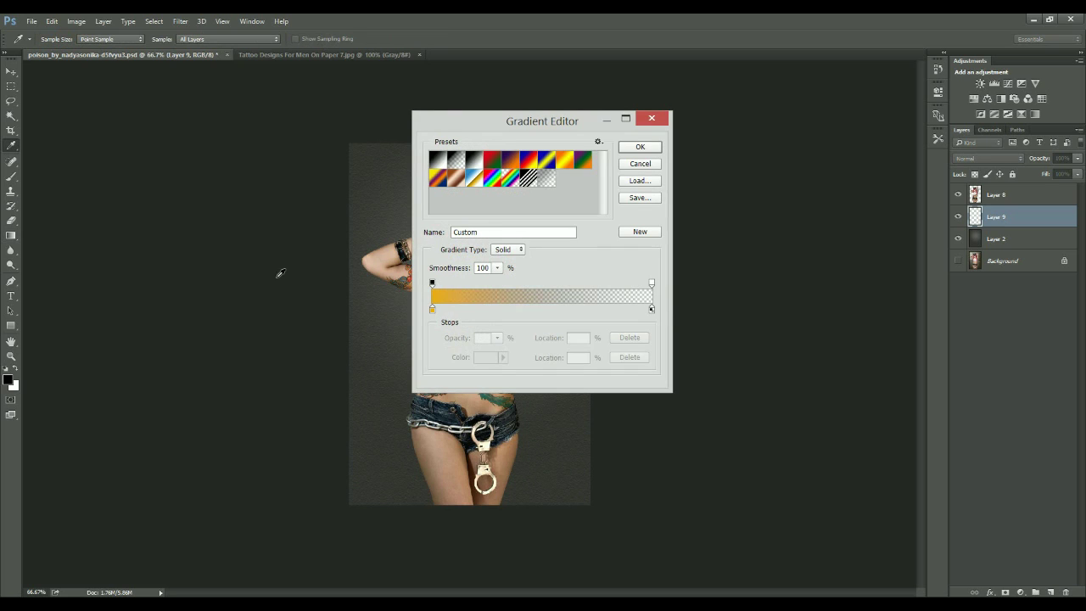
{"action": "left_click", "coordinate": [485, 357]}
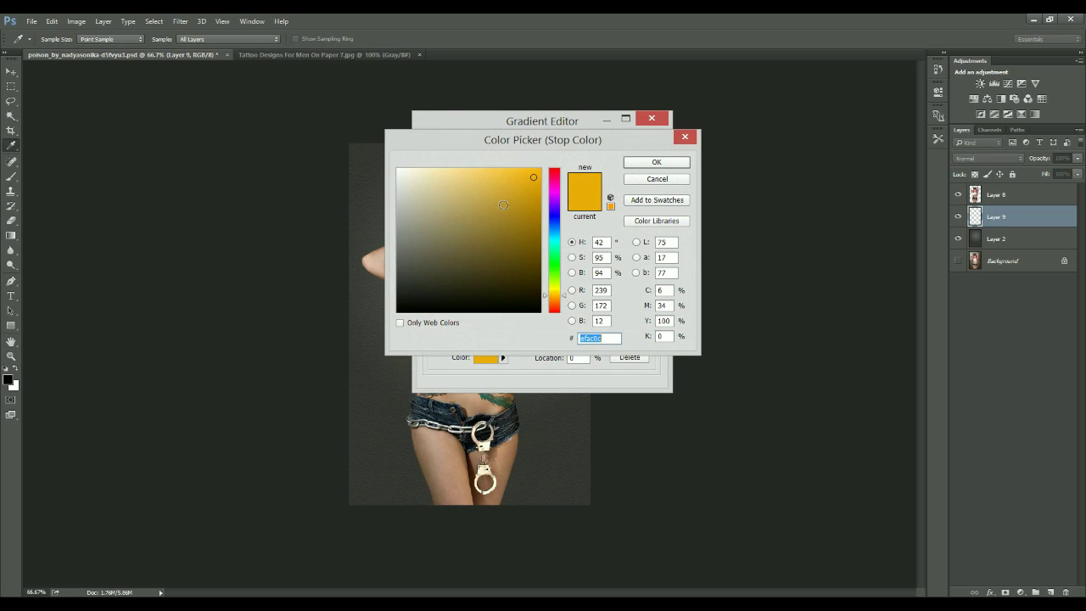
{"action": "left_click", "coordinate": [555, 244]}
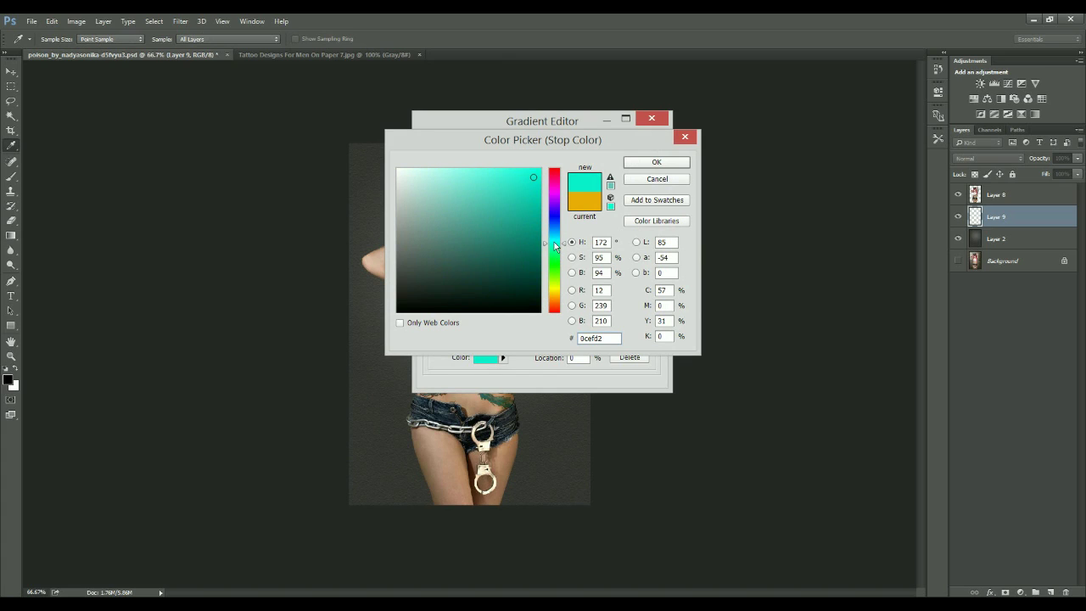
{"action": "left_click", "coordinate": [553, 231]}
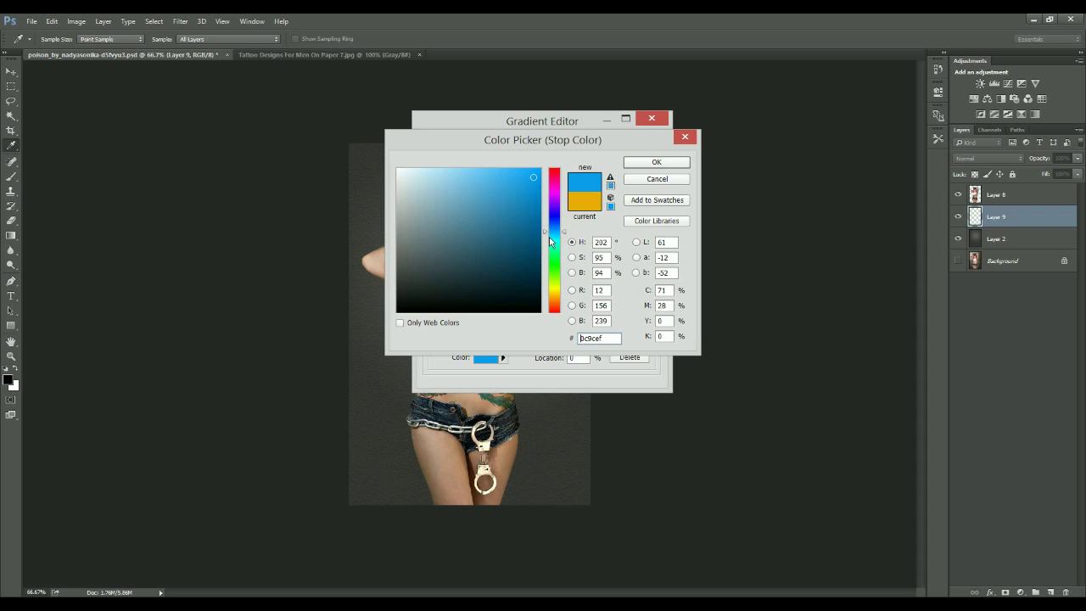
{"action": "left_click", "coordinate": [531, 195]}
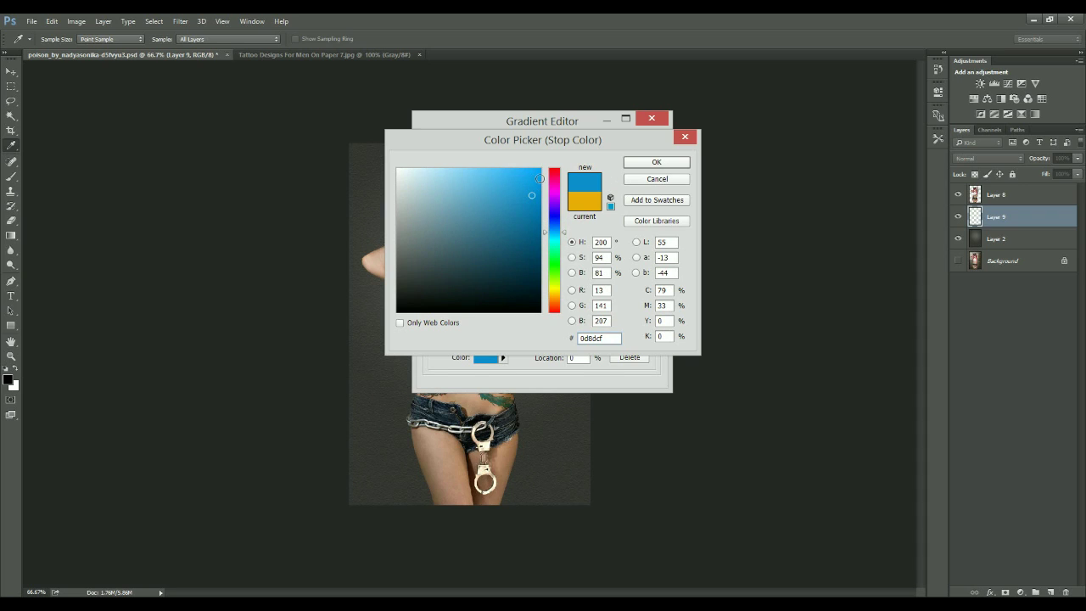
{"action": "left_click", "coordinate": [535, 175]}
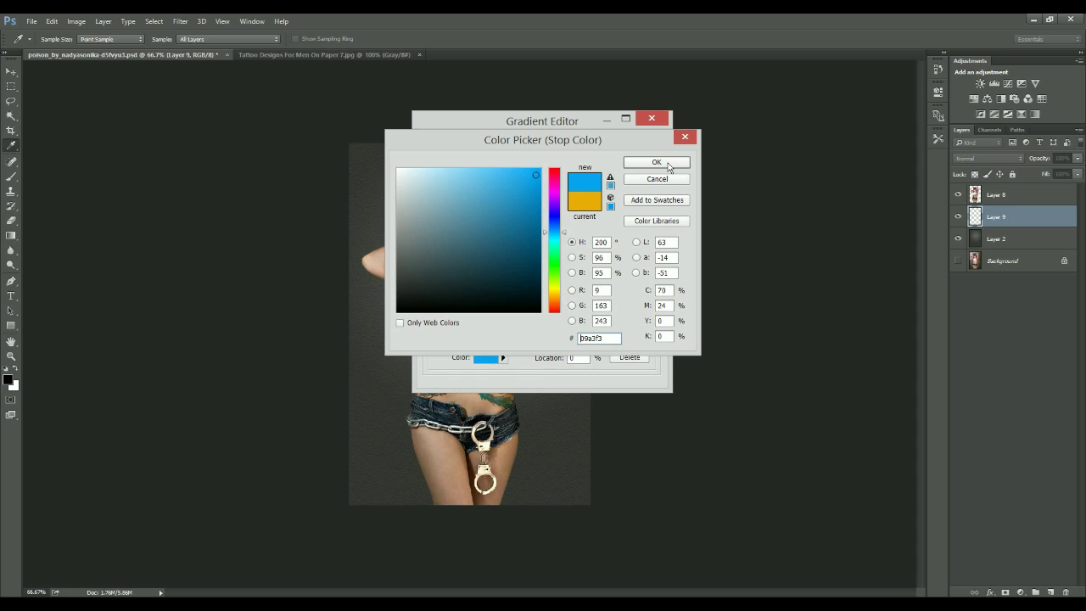
{"action": "left_click", "coordinate": [668, 166]}
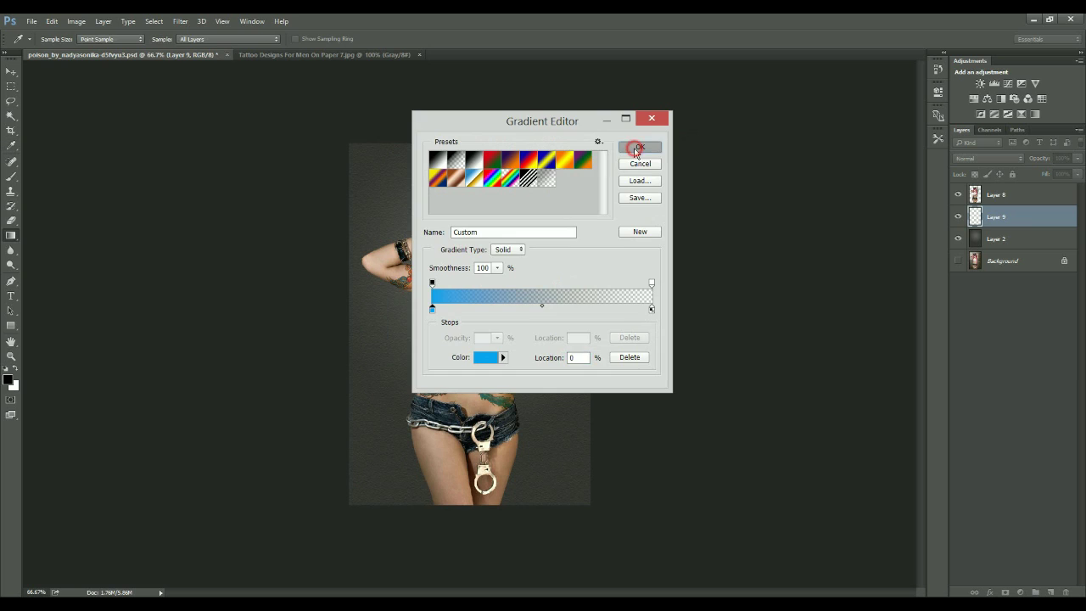
{"action": "left_click", "coordinate": [636, 147]}
Draw a linear blue-to-transparent gradient from the canvas's upper-right corner to the model's chest, replacing a shorter first attempt.
{"action": "left_click_drag", "start_coordinate": [596, 144], "coordinate": [509, 299]}
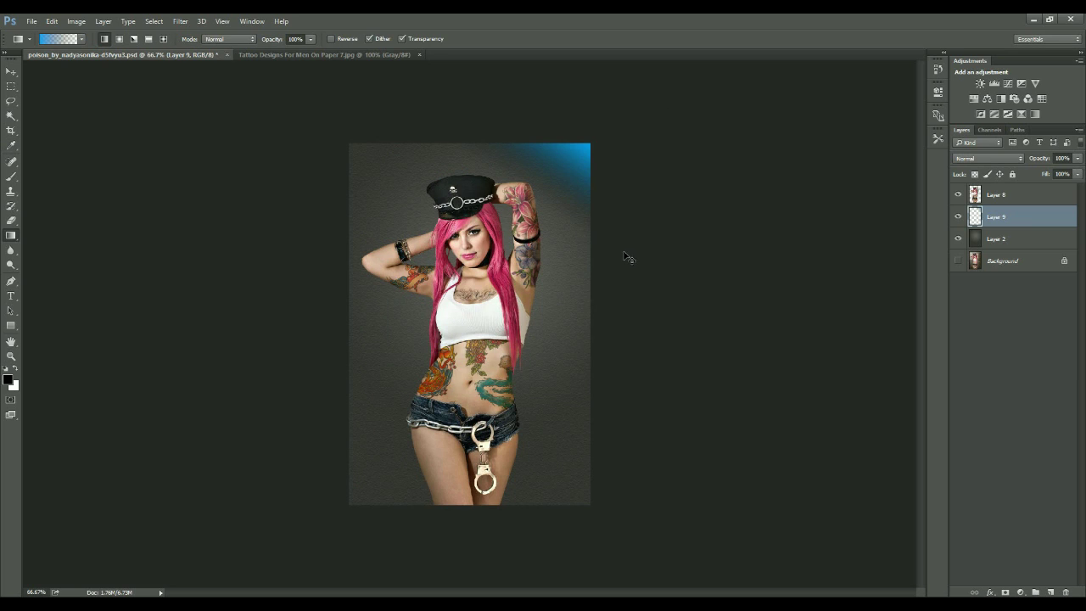
{"action": "key", "text": "ctrl+z"}
{"action": "left_click_drag", "start_coordinate": [588, 146], "coordinate": [473, 339]}
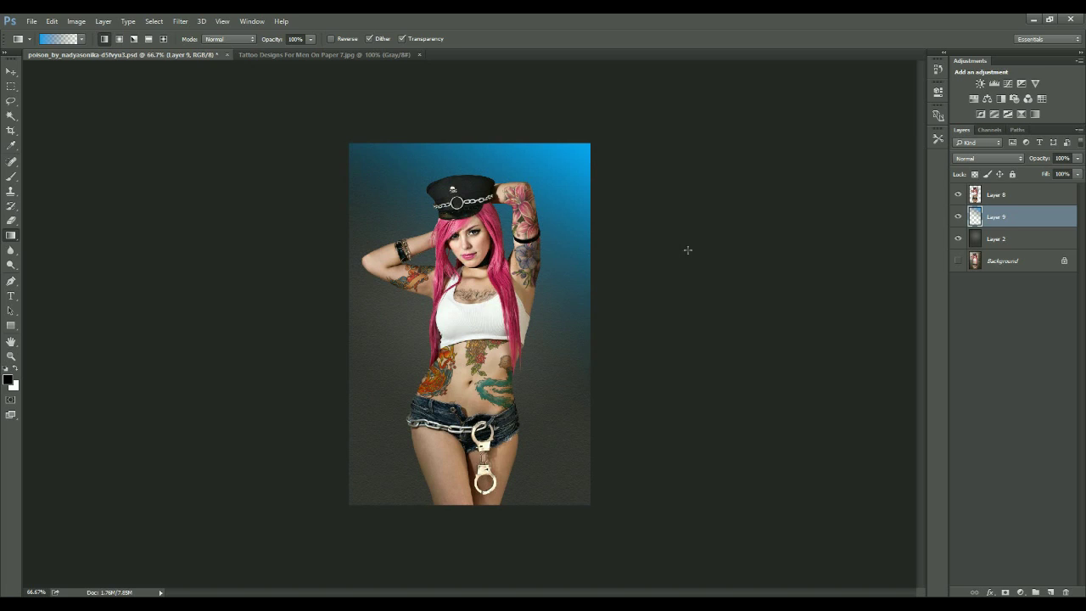
Place the blue gradient layer above the merged model layer and set its blend mode to Screen.
{"action": "double_click", "coordinate": [1028, 219]}
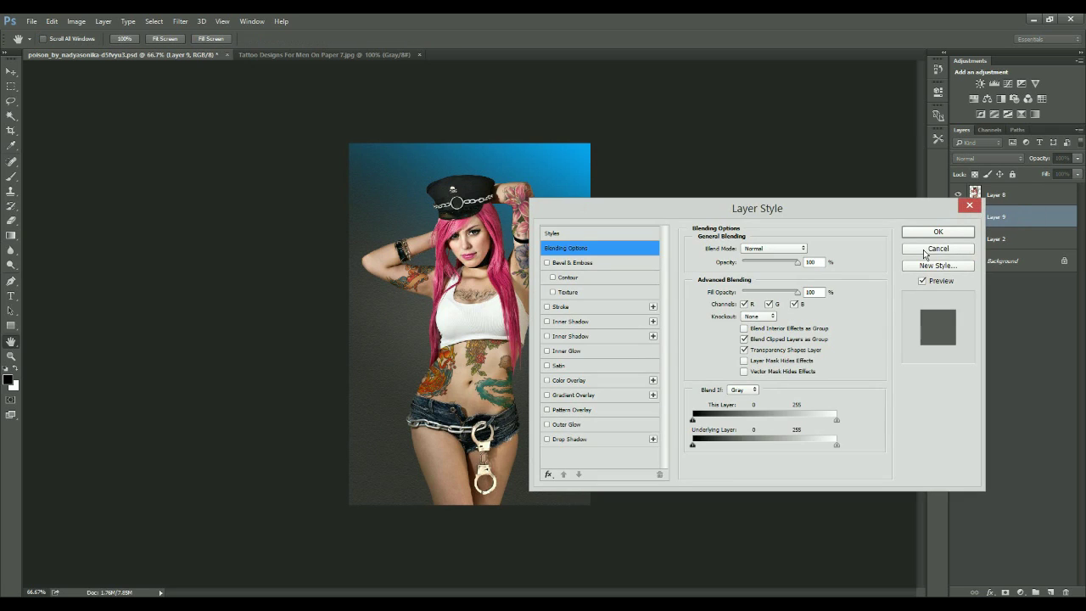
{"action": "left_click", "coordinate": [936, 248]}
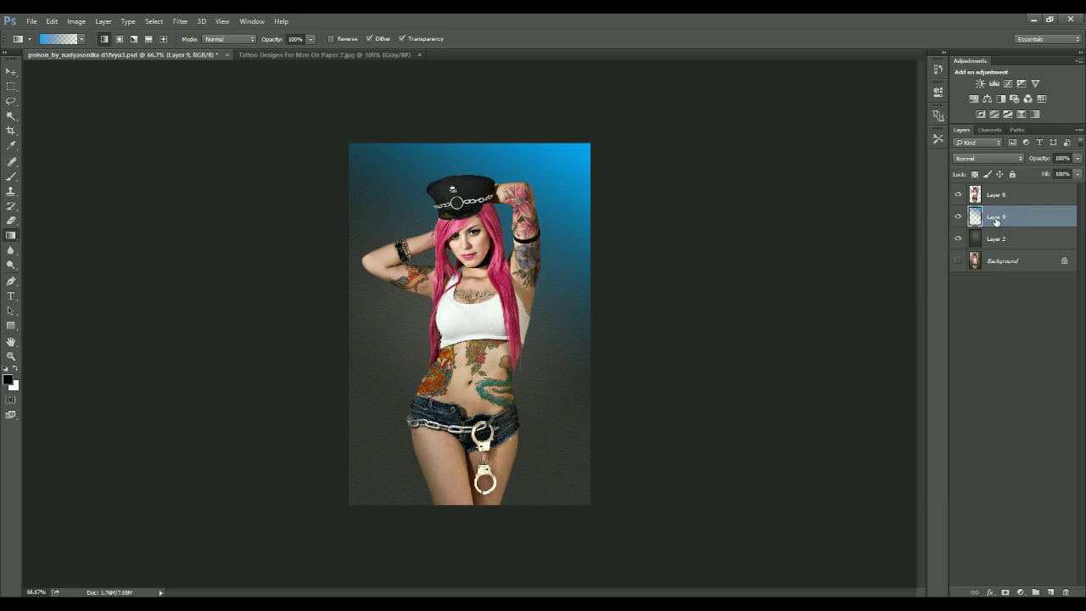
{"action": "left_click_drag", "start_coordinate": [997, 221], "coordinate": [997, 189]}
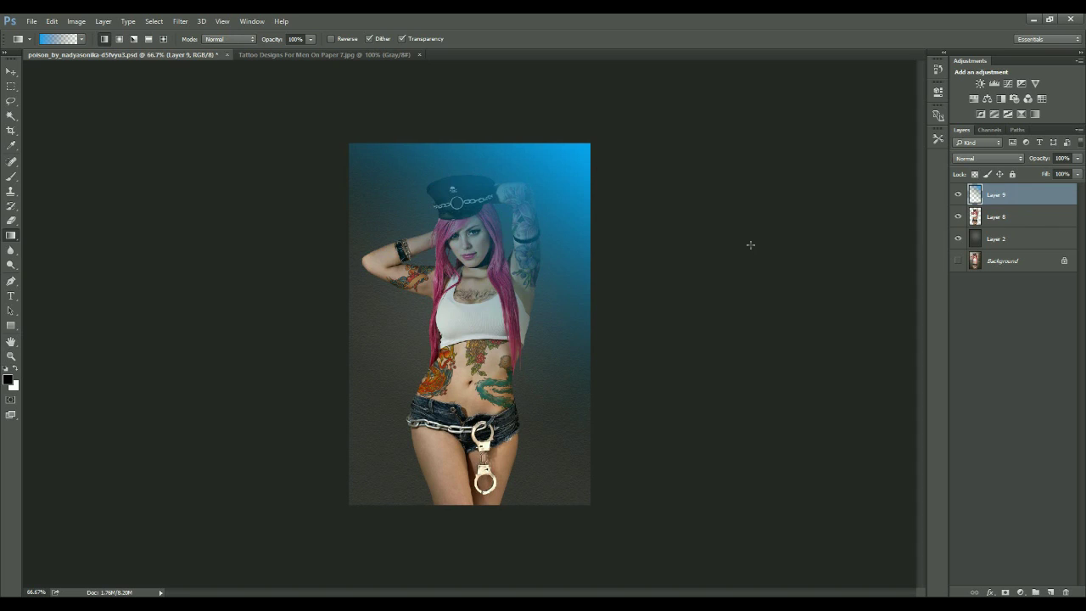
{"action": "left_click", "coordinate": [1003, 157]}
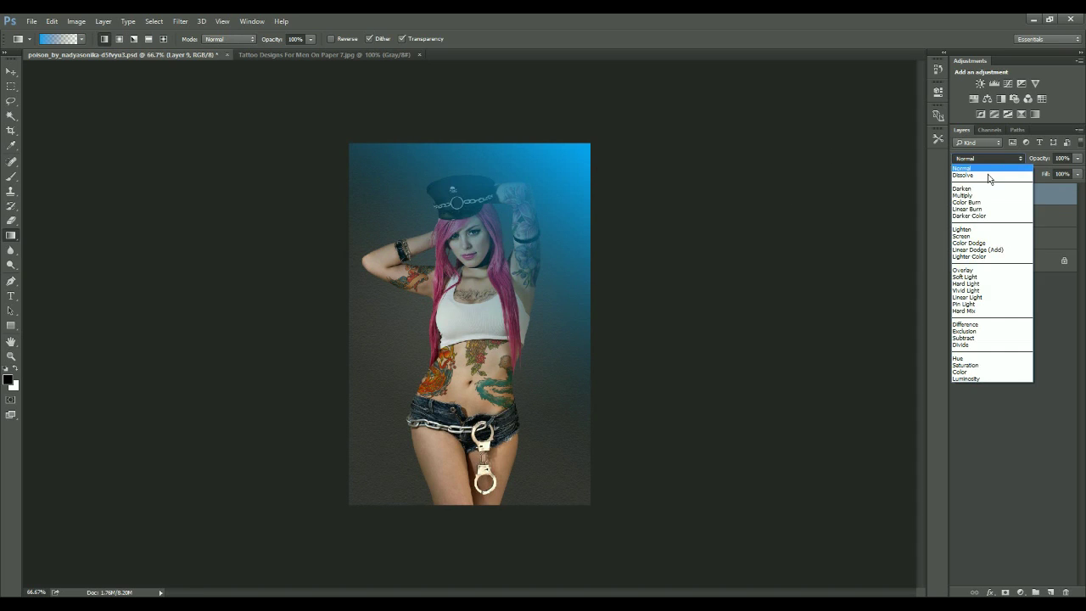
{"action": "left_click", "coordinate": [988, 236]}
{"action": "left_click", "coordinate": [988, 240]}
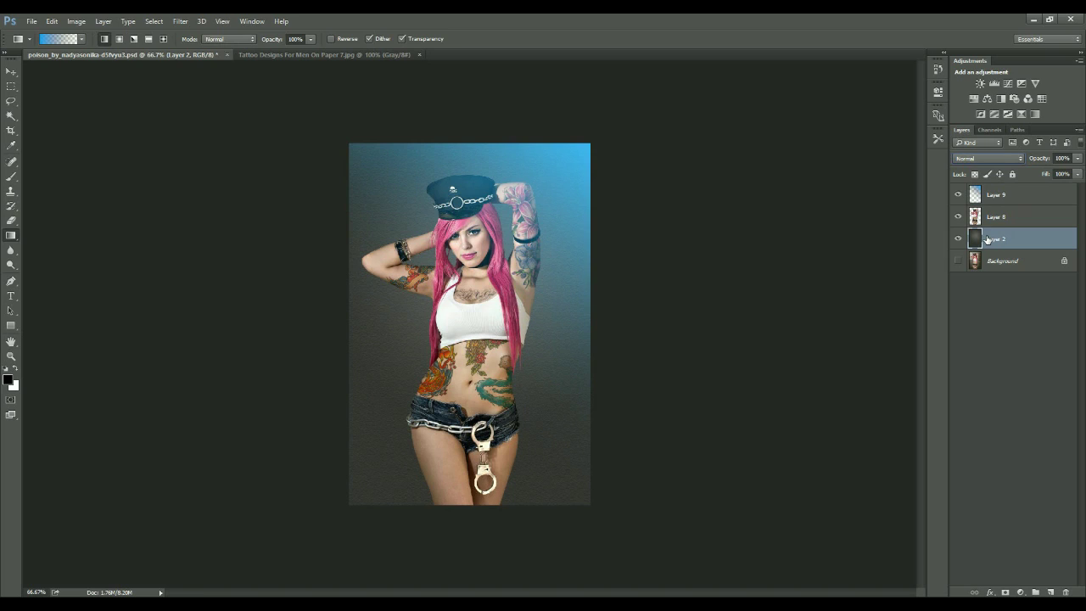
{"action": "left_click", "coordinate": [1063, 158]}
{"action": "type", "text": "0"}
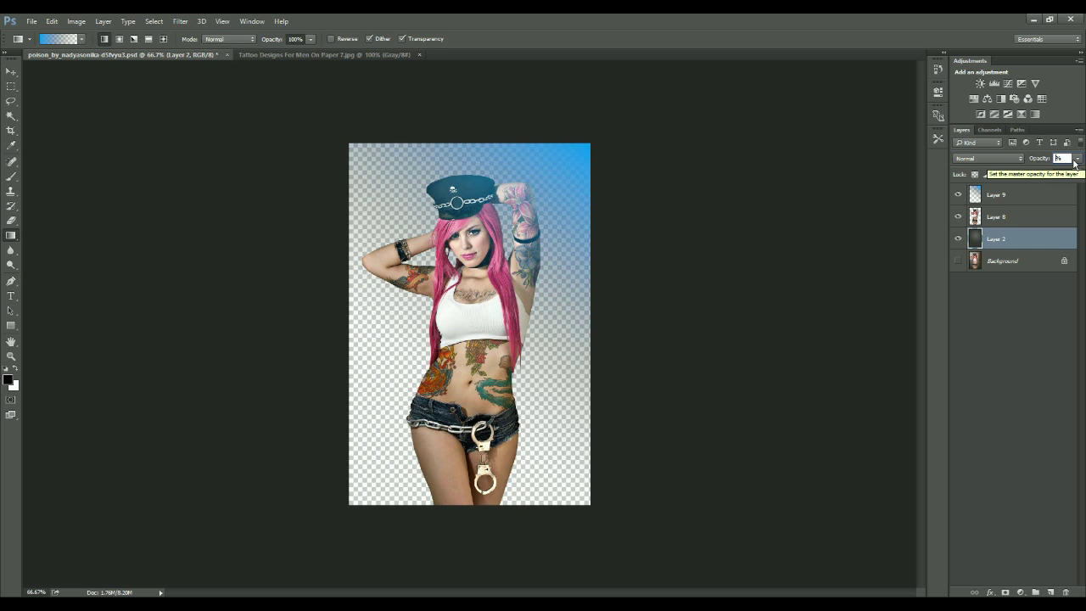
{"action": "type", "text": "100"}
{"action": "key", "text": "Return"}
Try 0% and 50% opacity on the blue gradient layer and settle on 70%.
{"action": "left_click", "coordinate": [1041, 197]}
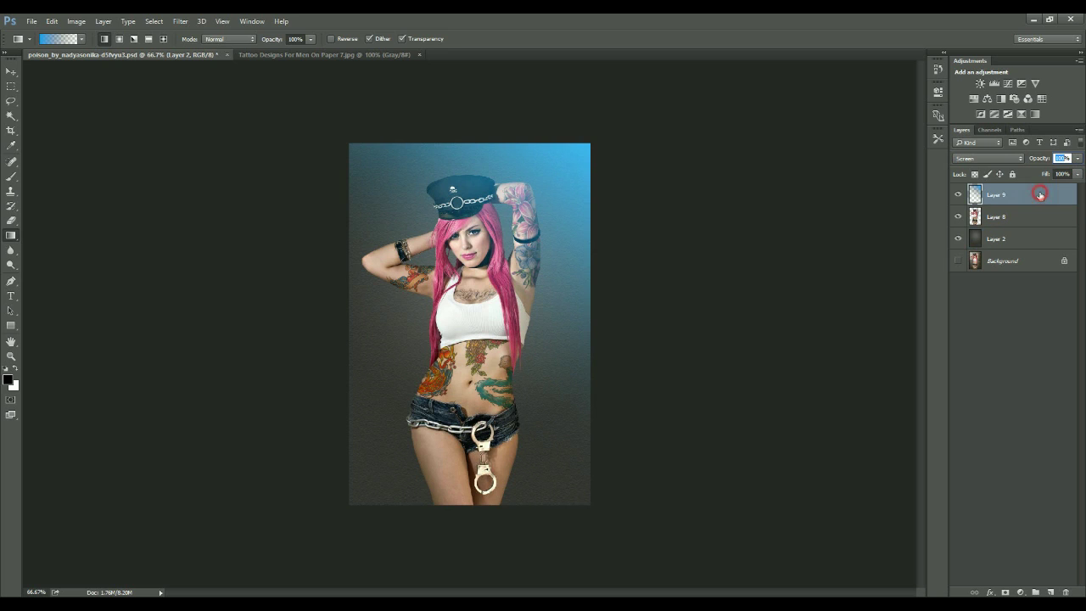
{"action": "double_click", "coordinate": [1052, 194]}
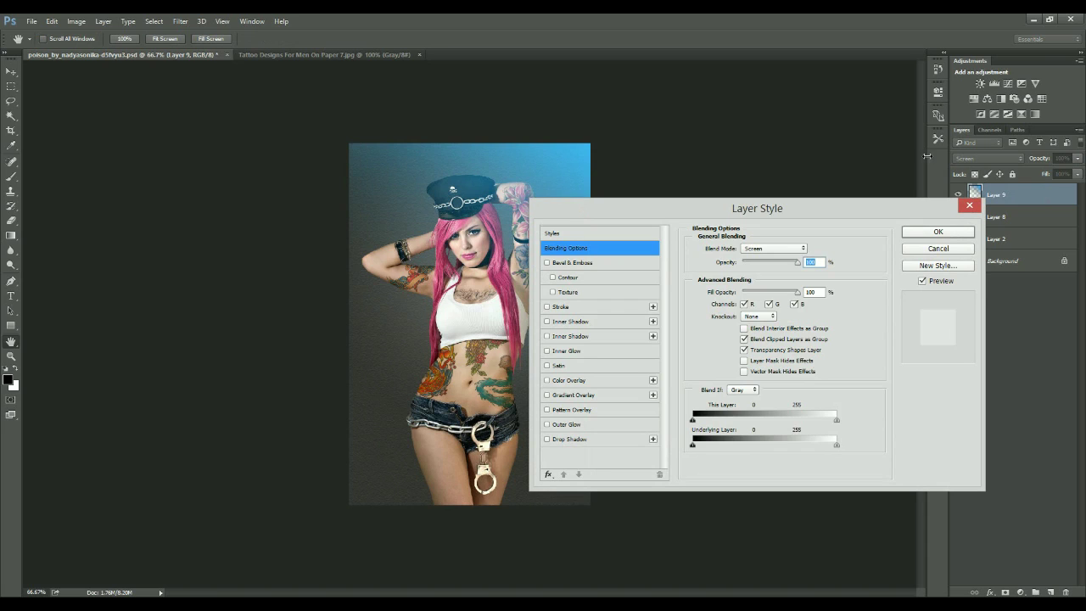
{"action": "left_click", "coordinate": [953, 249]}
{"action": "left_click", "coordinate": [1062, 157]}
{"action": "type", "text": "0"}
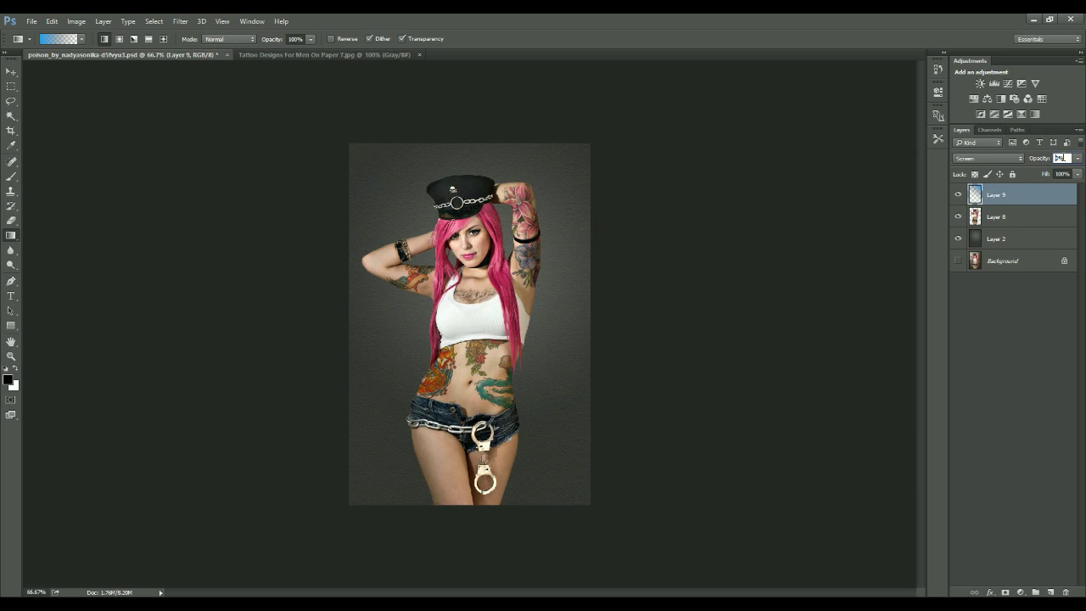
{"action": "type", "text": "50"}
{"action": "key", "text": "Return"}
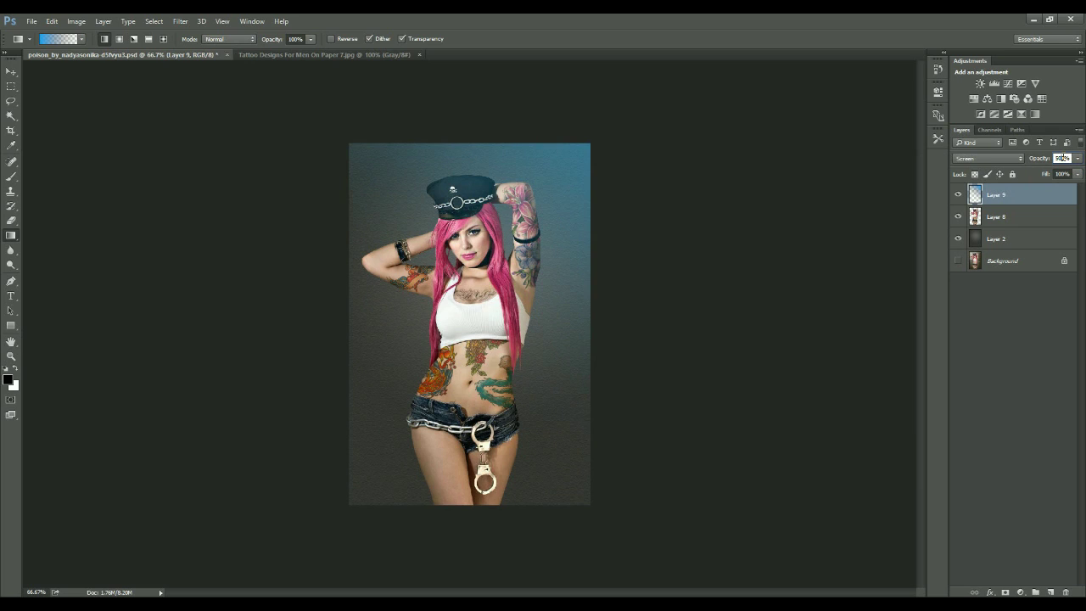
{"action": "double_click", "coordinate": [1063, 158]}
{"action": "type", "text": "70"}
{"action": "key", "text": "Return"}
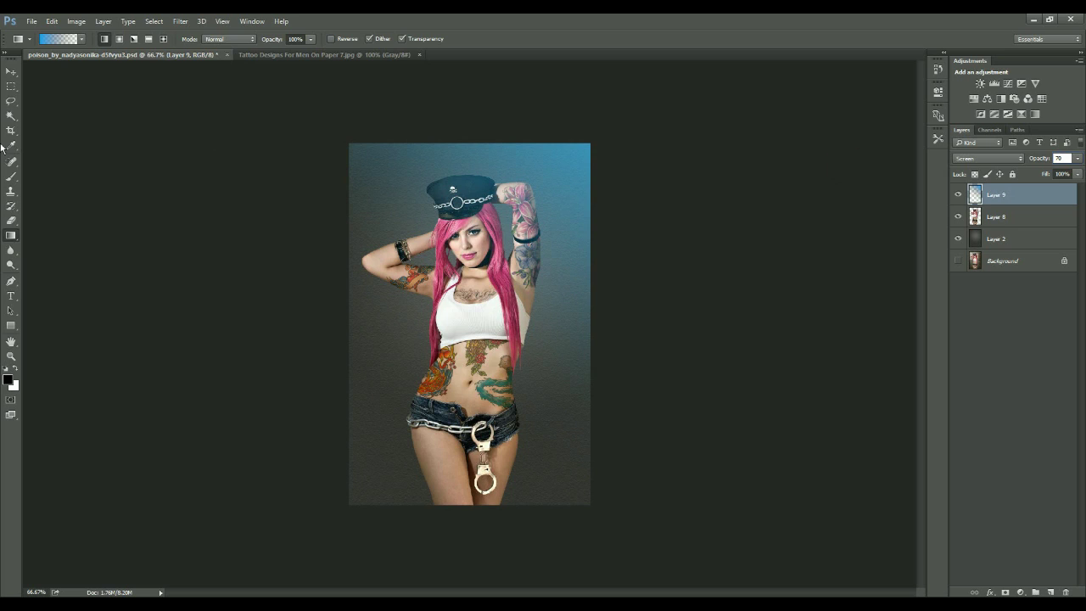
Add an Inner Shadow to the model's Layer 8, using global light and the blue colour 0d99f1.
{"action": "left_click", "coordinate": [11, 72]}
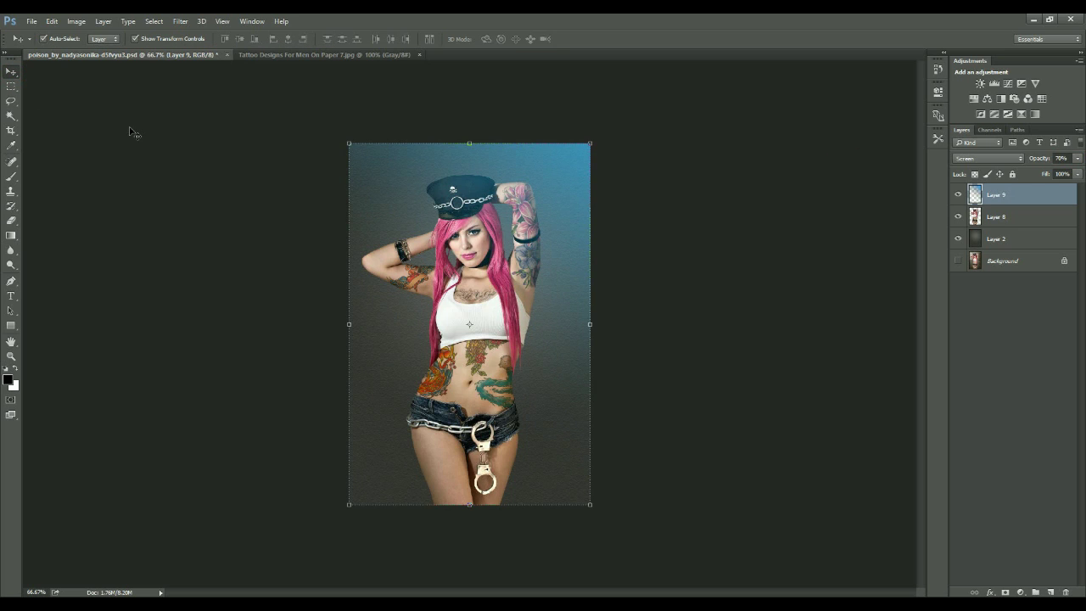
{"action": "left_click", "coordinate": [1014, 215]}
{"action": "double_click", "coordinate": [1015, 216]}
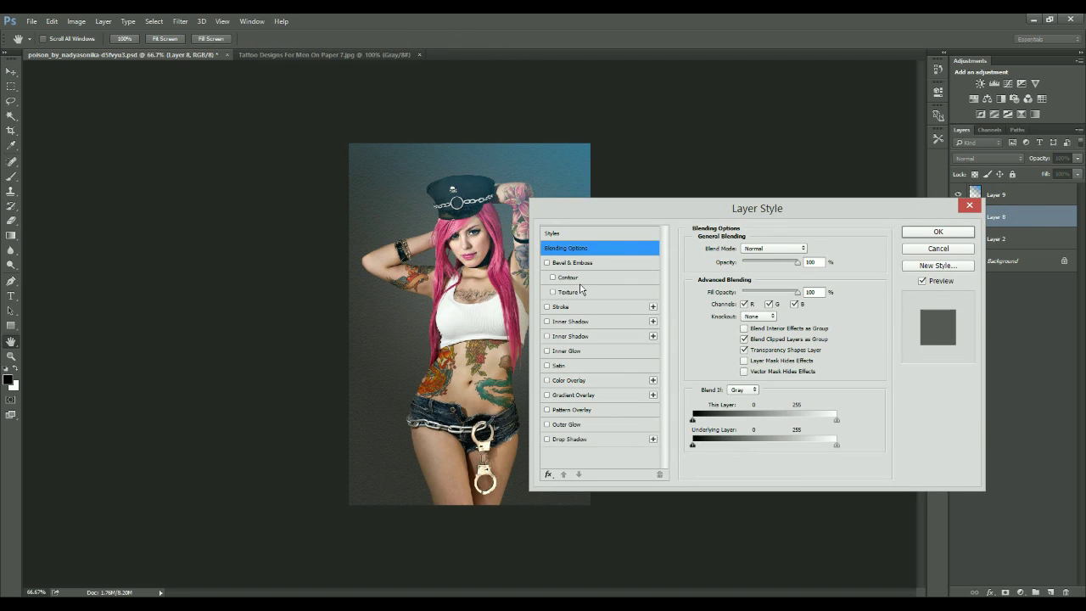
{"action": "left_click", "coordinate": [547, 321]}
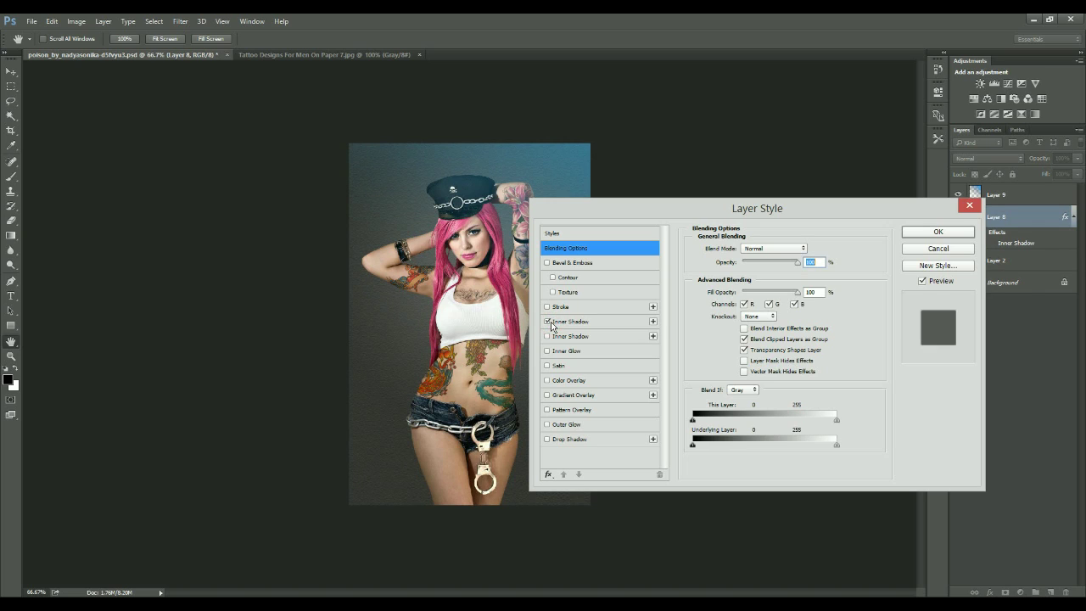
{"action": "left_click", "coordinate": [640, 322]}
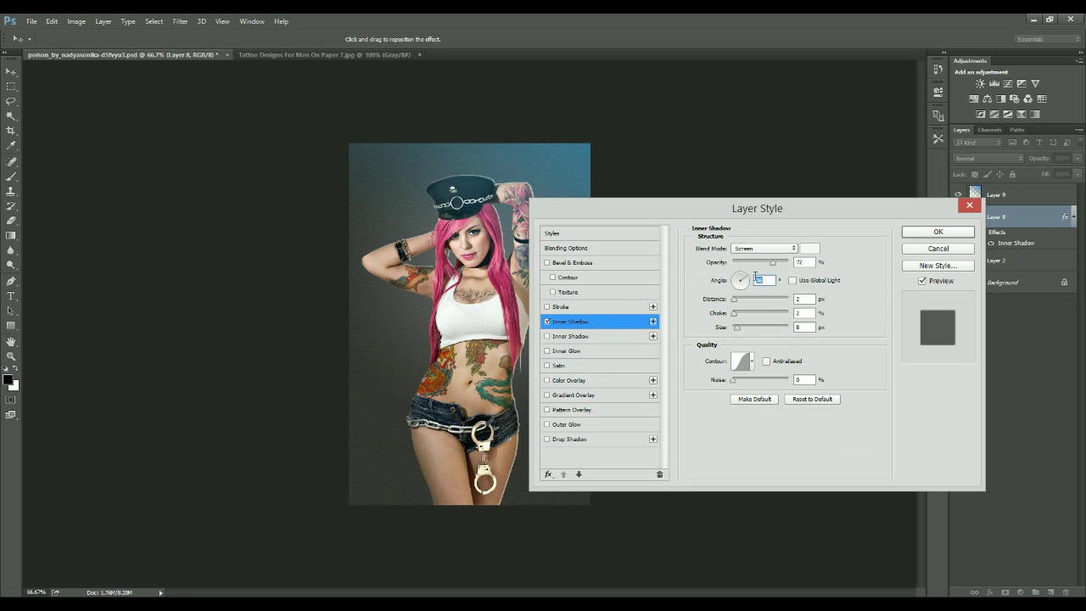
{"action": "left_click", "coordinate": [793, 281]}
{"action": "left_click", "coordinate": [809, 248]}
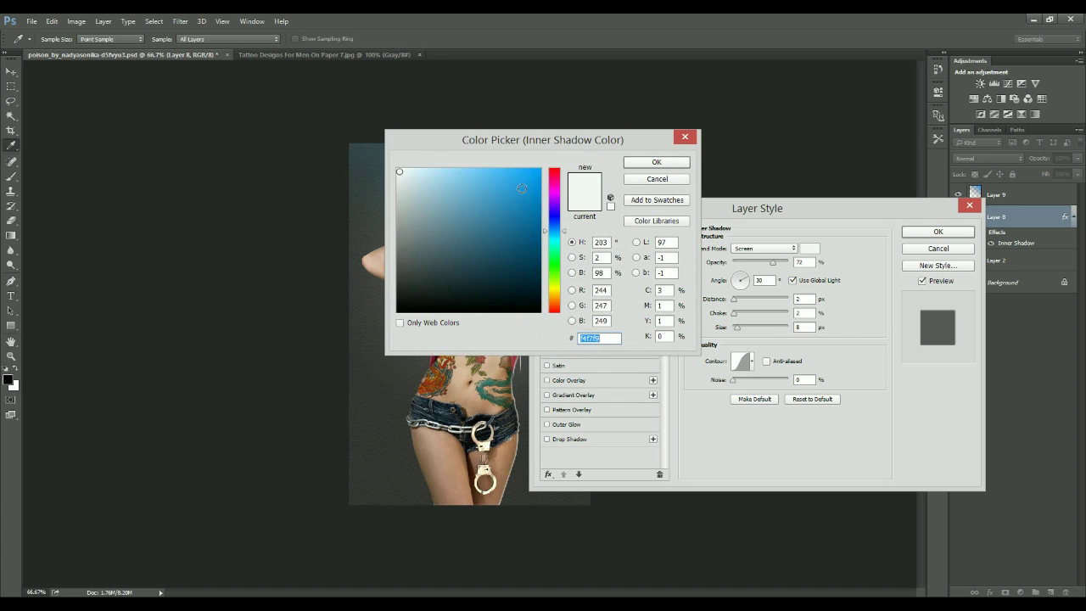
{"action": "left_click", "coordinate": [535, 176]}
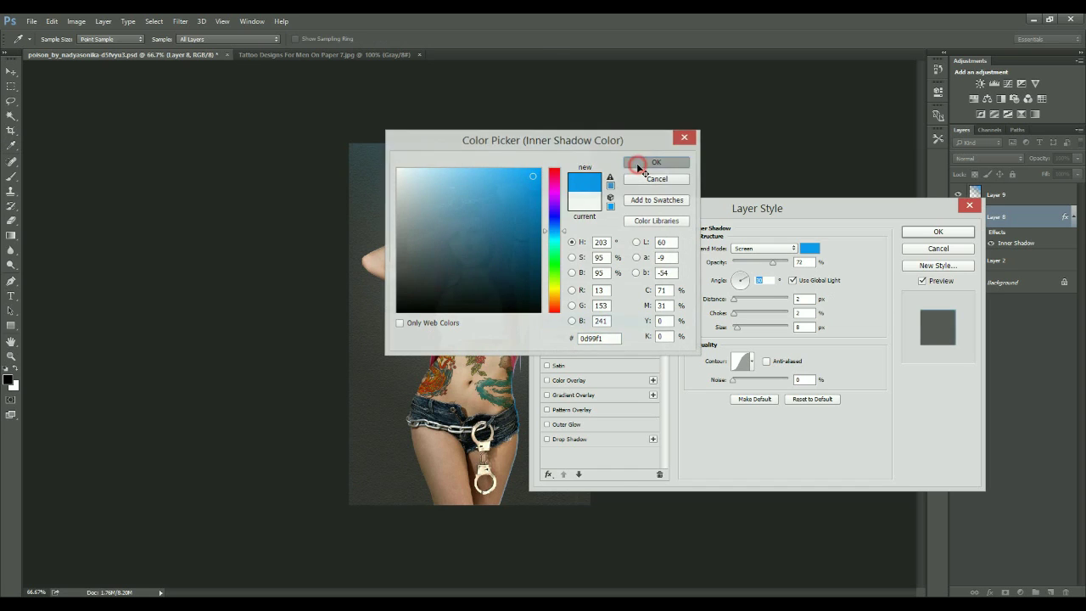
{"action": "left_click", "coordinate": [645, 163]}
Set the Inner Shadow to Color Dodge at 49% opacity with a size of 62 px and a short distance, and apply it.
{"action": "left_click_drag", "start_coordinate": [736, 301], "coordinate": [748, 306]}
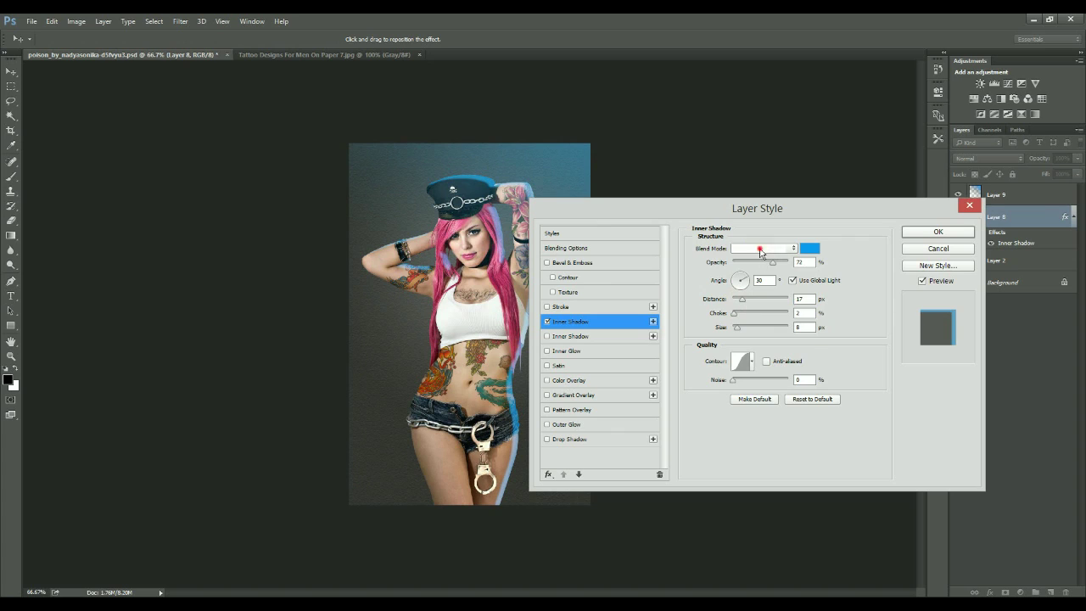
{"action": "left_click", "coordinate": [761, 248]}
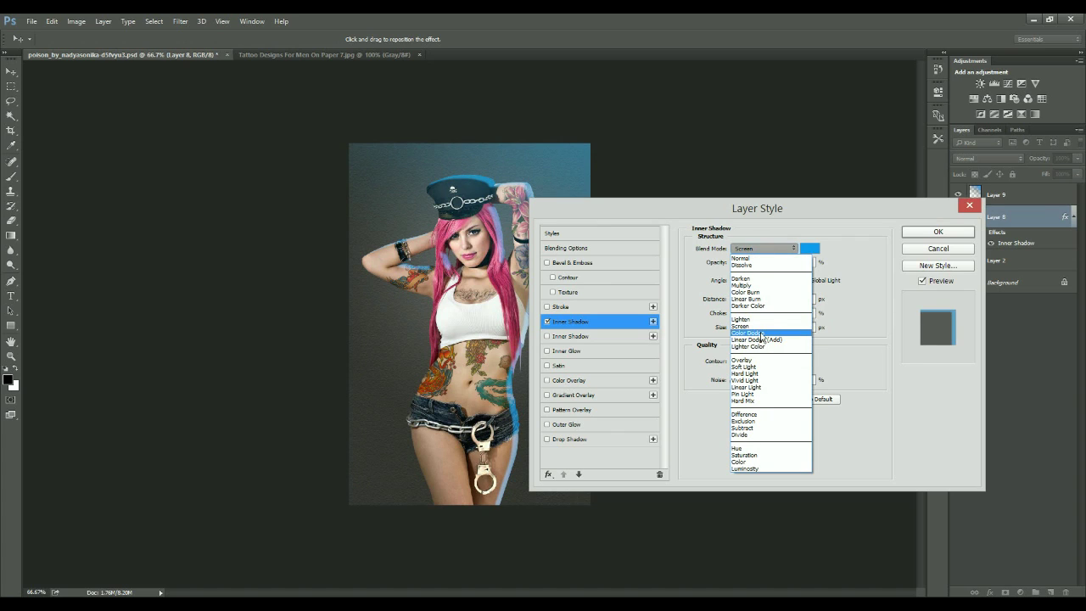
{"action": "left_click", "coordinate": [760, 332]}
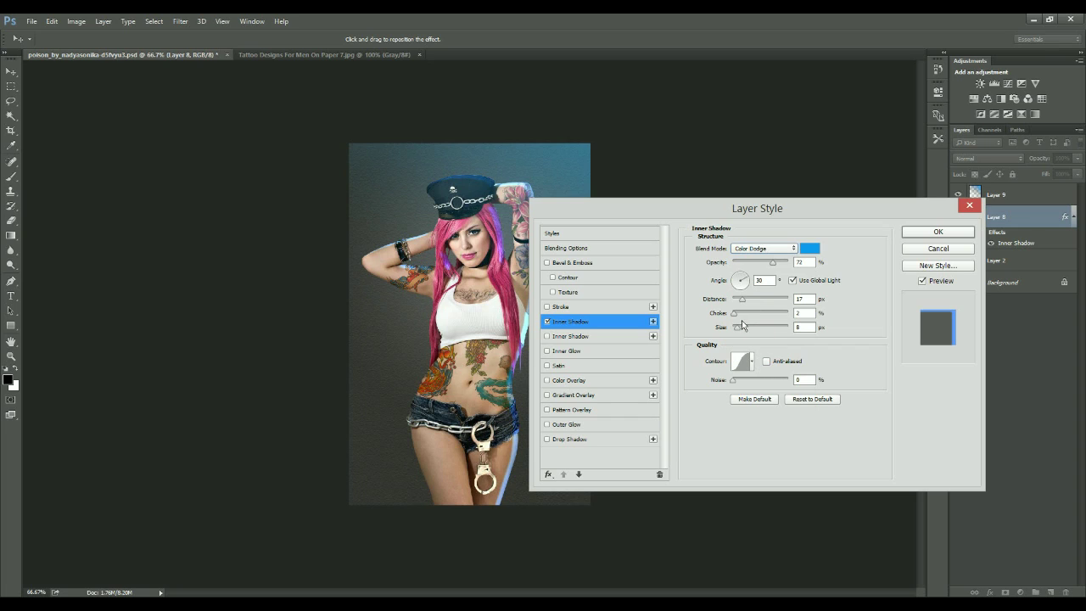
{"action": "left_click_drag", "start_coordinate": [771, 266], "coordinate": [750, 266]}
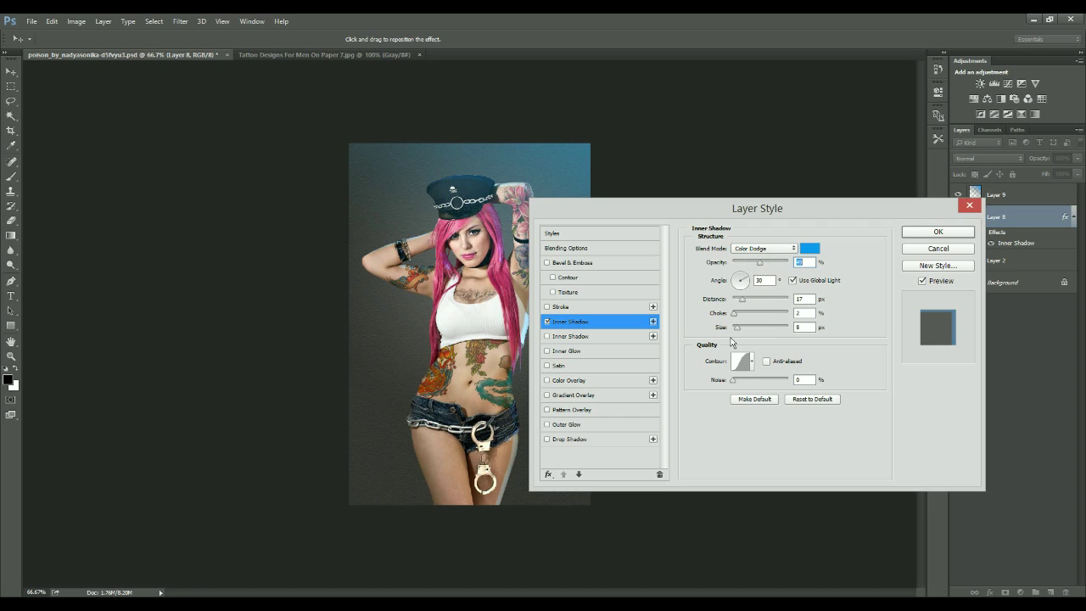
{"action": "left_click_drag", "start_coordinate": [736, 328], "coordinate": [740, 304]}
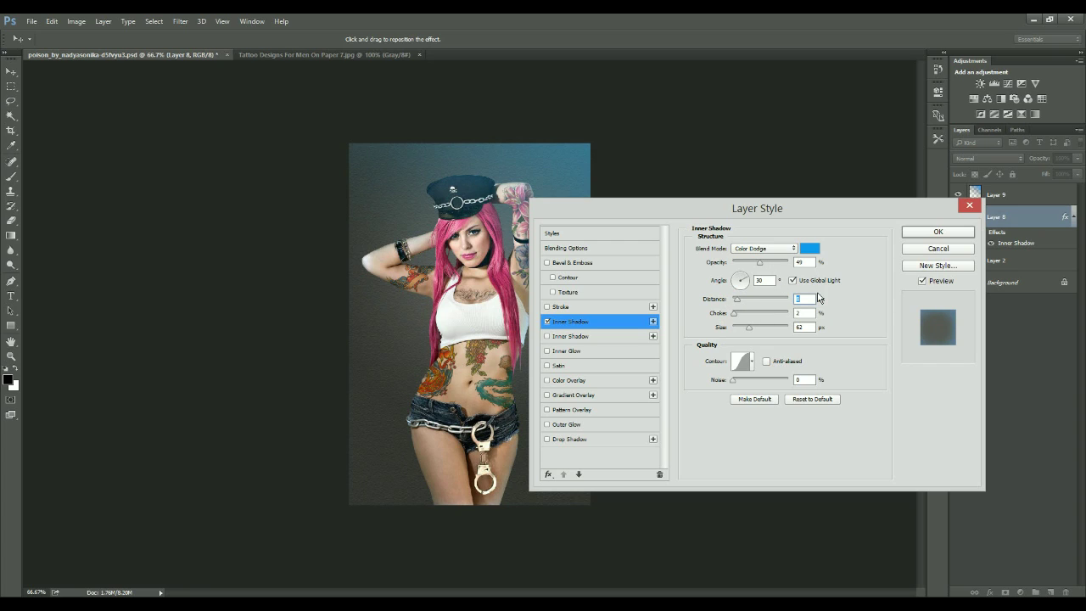
{"action": "left_click_drag", "start_coordinate": [746, 282], "coordinate": [745, 280]}
{"action": "key", "text": "Return"}
{"action": "left_click", "coordinate": [712, 161]}
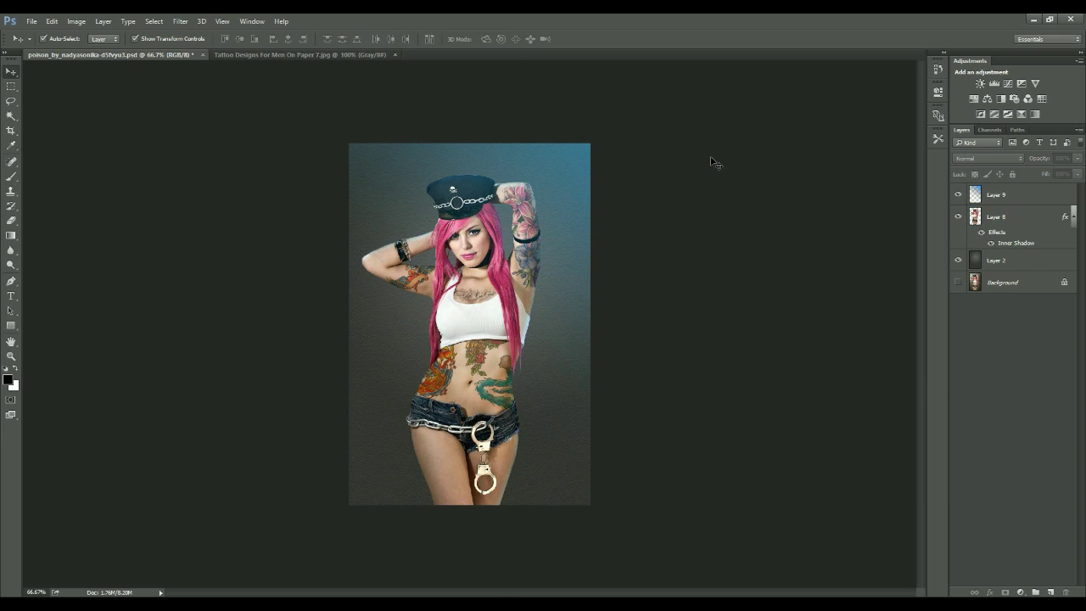
Try a linear black-to-transparent gradient fill layer at 90° above the blue gradient layer, adjusting its scale.
{"action": "double_click", "coordinate": [1030, 196]}
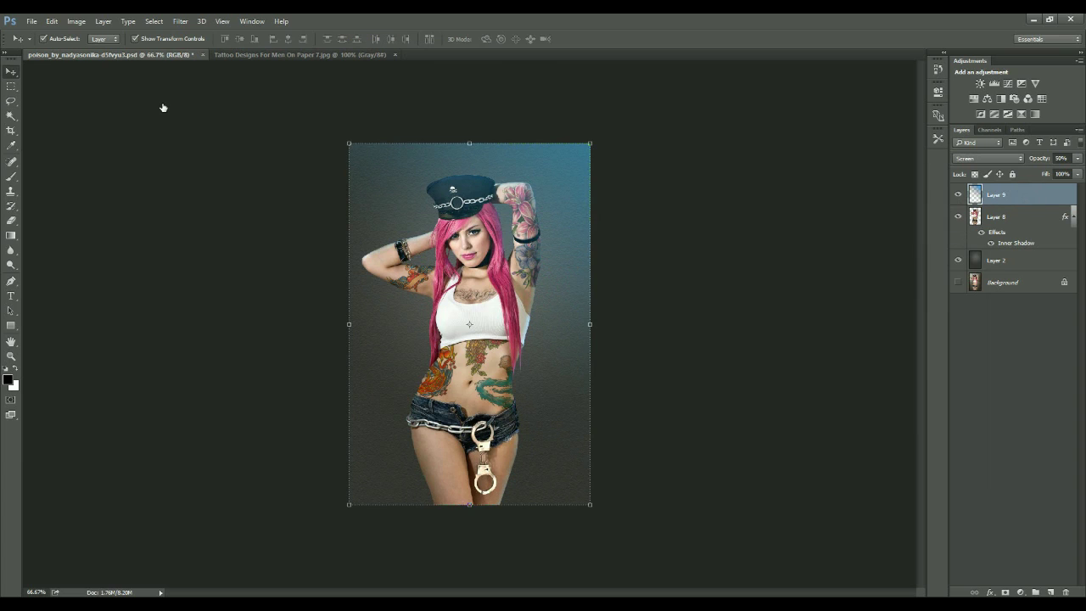
{"action": "left_click", "coordinate": [936, 246]}
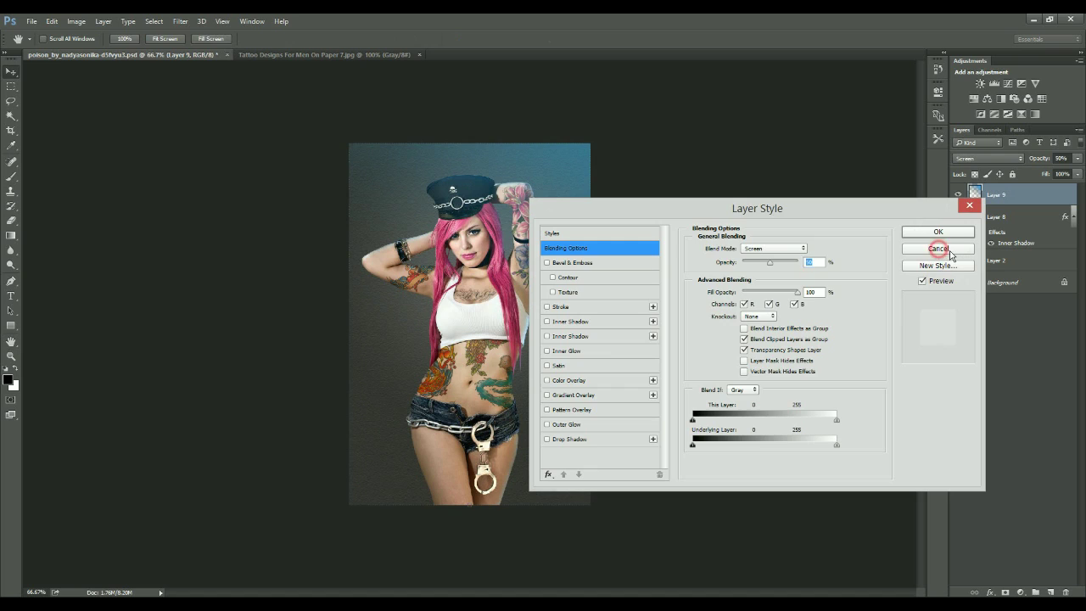
{"action": "left_click", "coordinate": [1027, 592]}
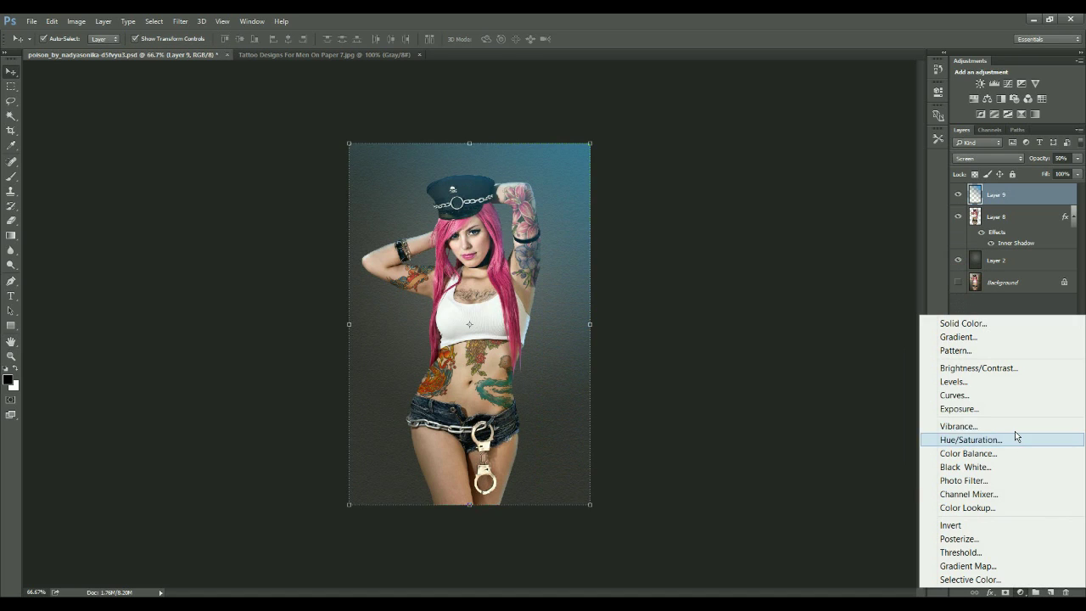
{"action": "left_click", "coordinate": [994, 337]}
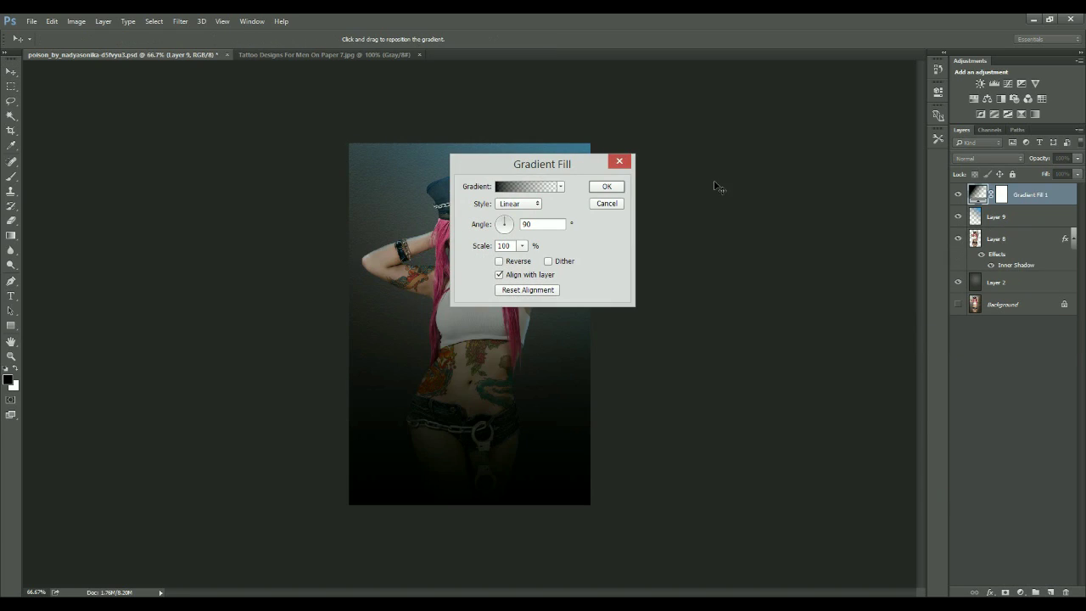
{"action": "left_click", "coordinate": [521, 245]}
{"action": "mouse_move", "coordinate": [527, 260]}
{"action": "left_mouse_down"}
{"action": "mouse_move", "coordinate": [518, 261]}
{"action": "mouse_move", "coordinate": [528, 262]}
{"action": "left_mouse_up"}
{"action": "left_click", "coordinate": [609, 188]}
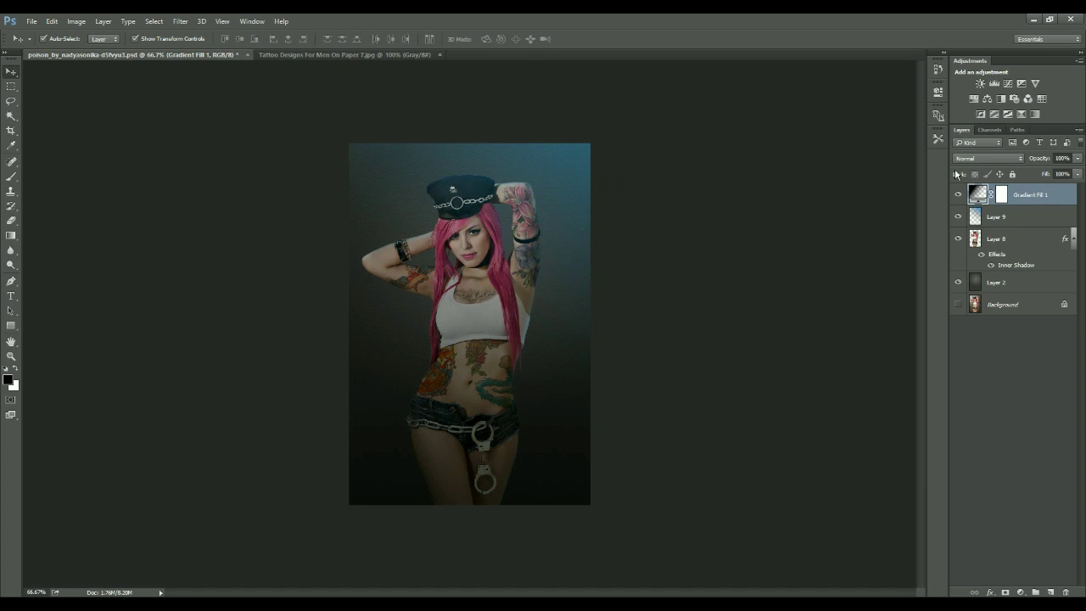
Try 0% and 50% opacity on the dark gradient fill layer.
{"action": "left_click", "coordinate": [1068, 159]}
{"action": "type", "text": "0"}
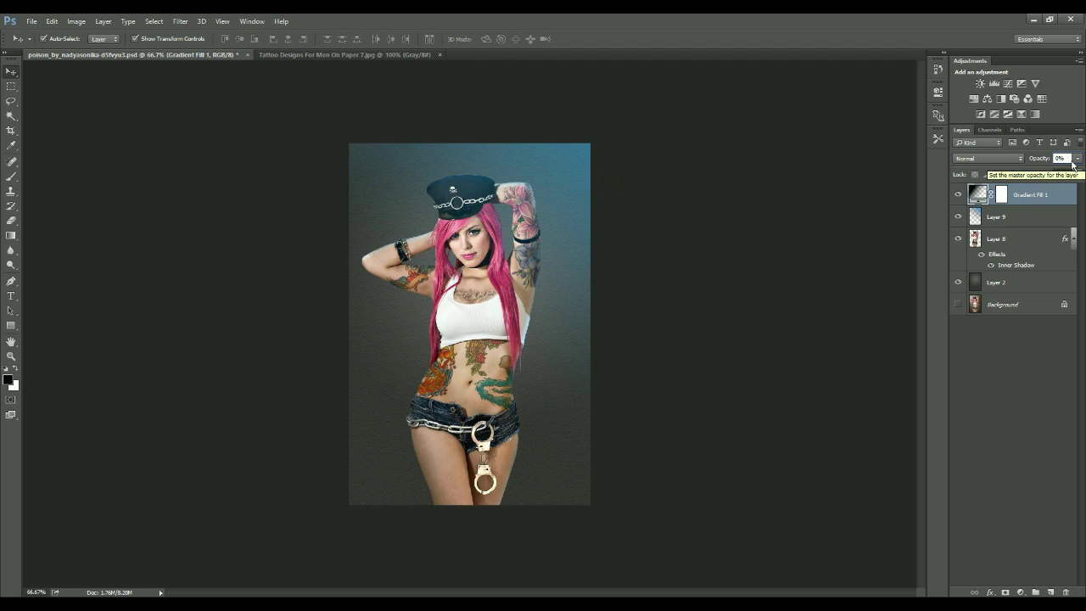
{"action": "type", "text": "0"}
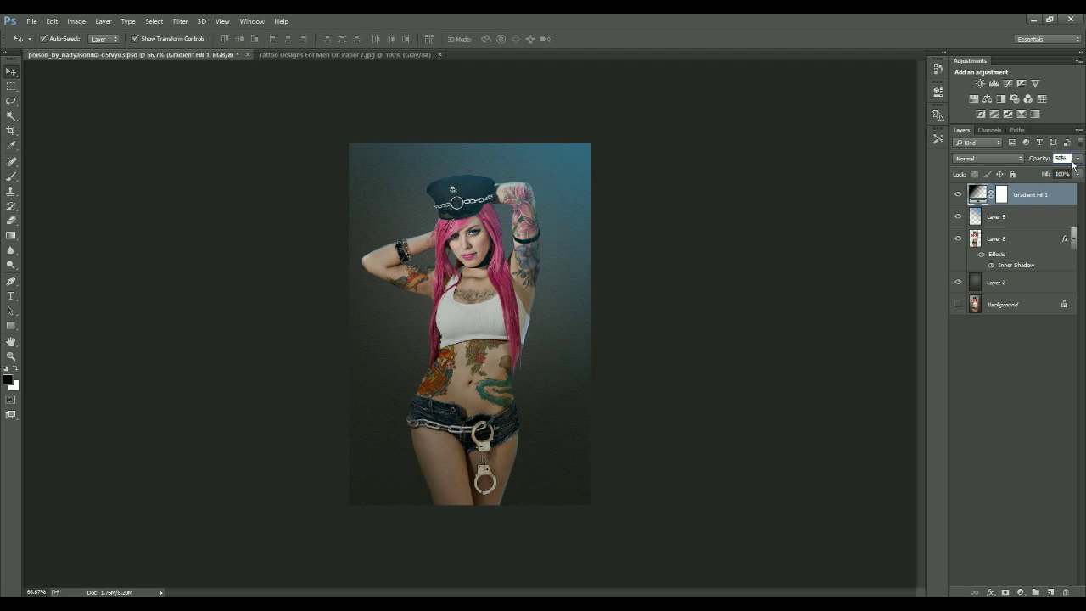
{"action": "left_click", "coordinate": [766, 214]}
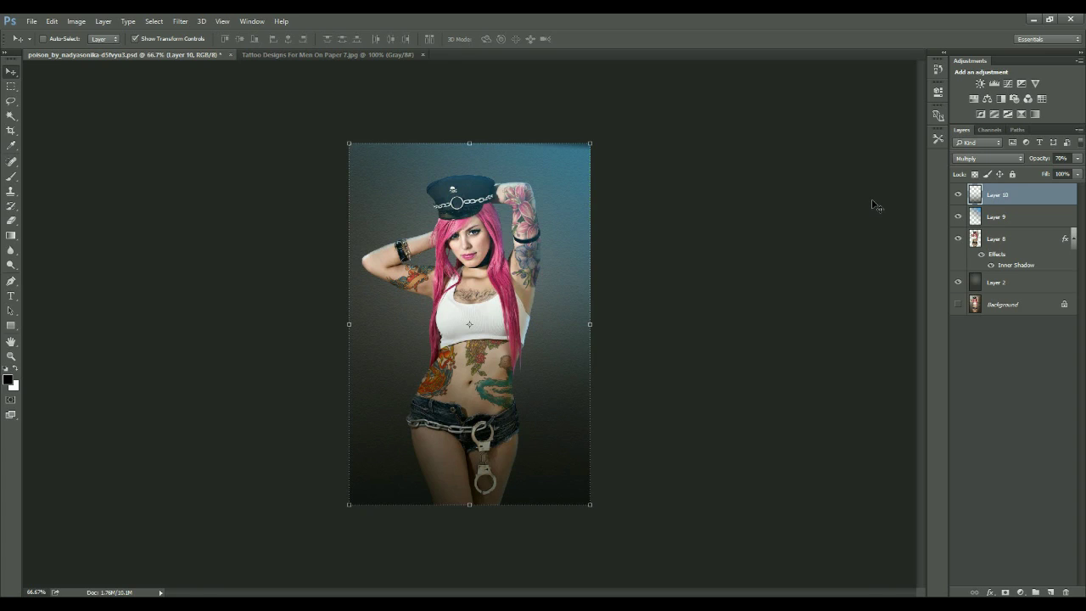
Stamp all visible layers into a new top layer and open it in the Camera Raw filter.
{"action": "key", "text": "ctrl+shift+alt+e"}
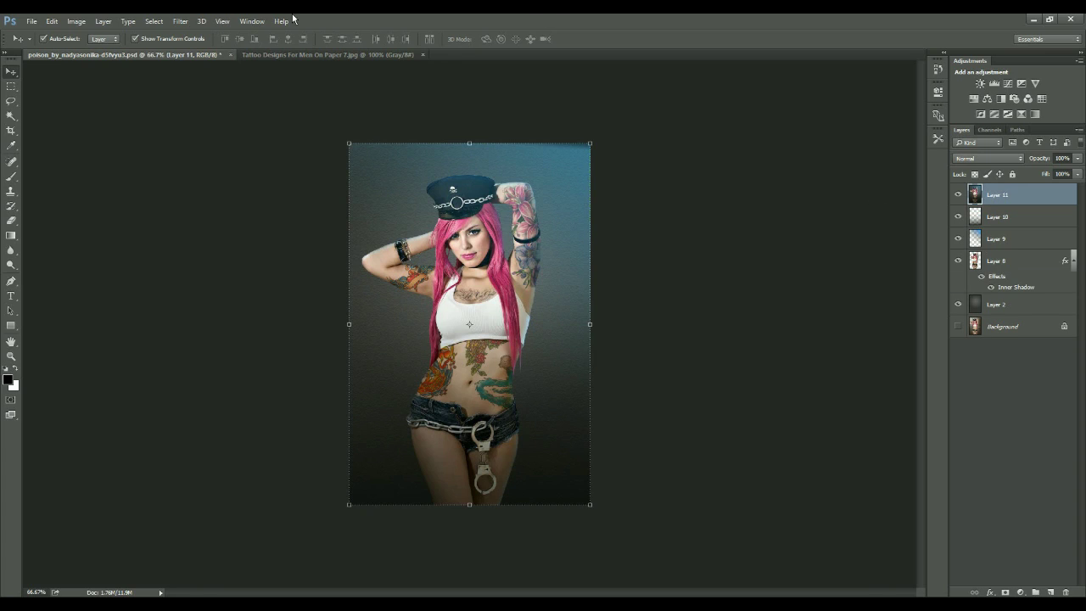
{"action": "left_click", "coordinate": [179, 22]}
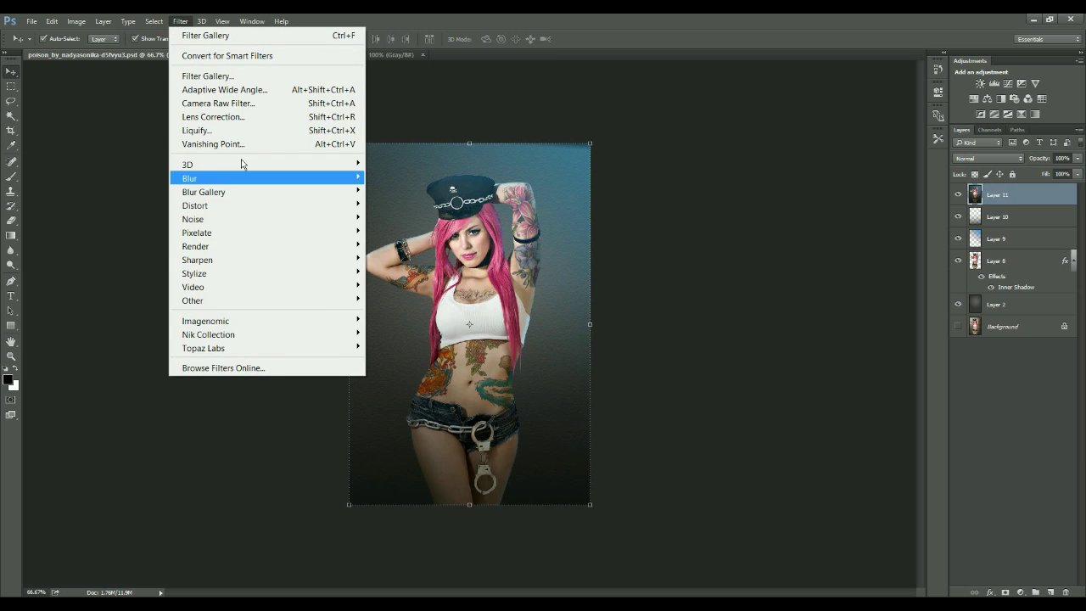
{"action": "left_click", "coordinate": [247, 101]}
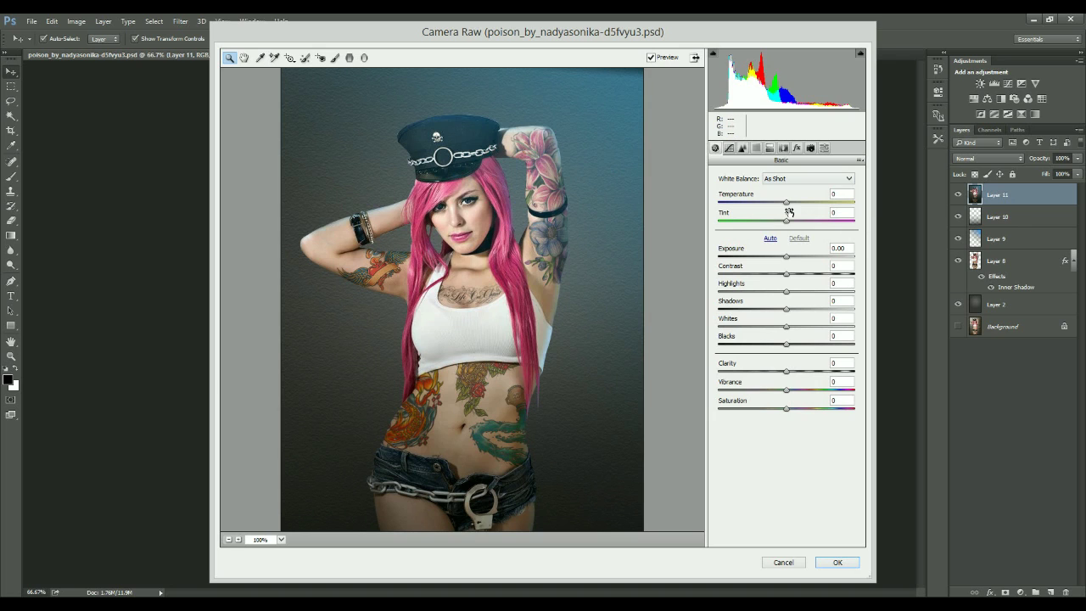
Cool and darken the image with Temperature -13 and Exposure -0.90.
{"action": "left_click_drag", "start_coordinate": [784, 203], "coordinate": [778, 204]}
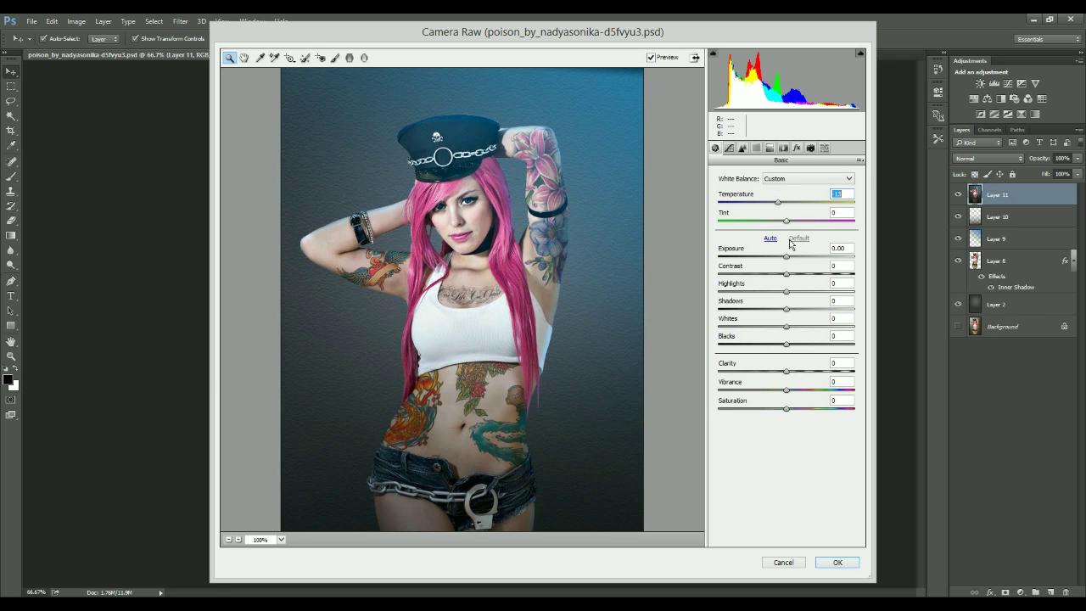
{"action": "left_click_drag", "start_coordinate": [785, 257], "coordinate": [779, 257]}
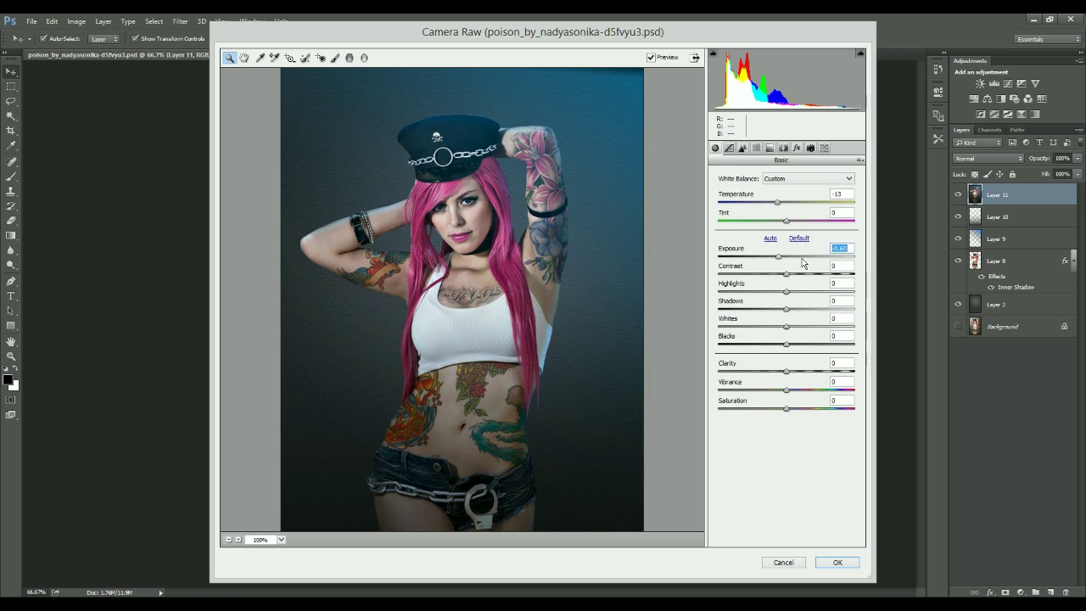
{"action": "left_click_drag", "start_coordinate": [778, 256], "coordinate": [769, 256]}
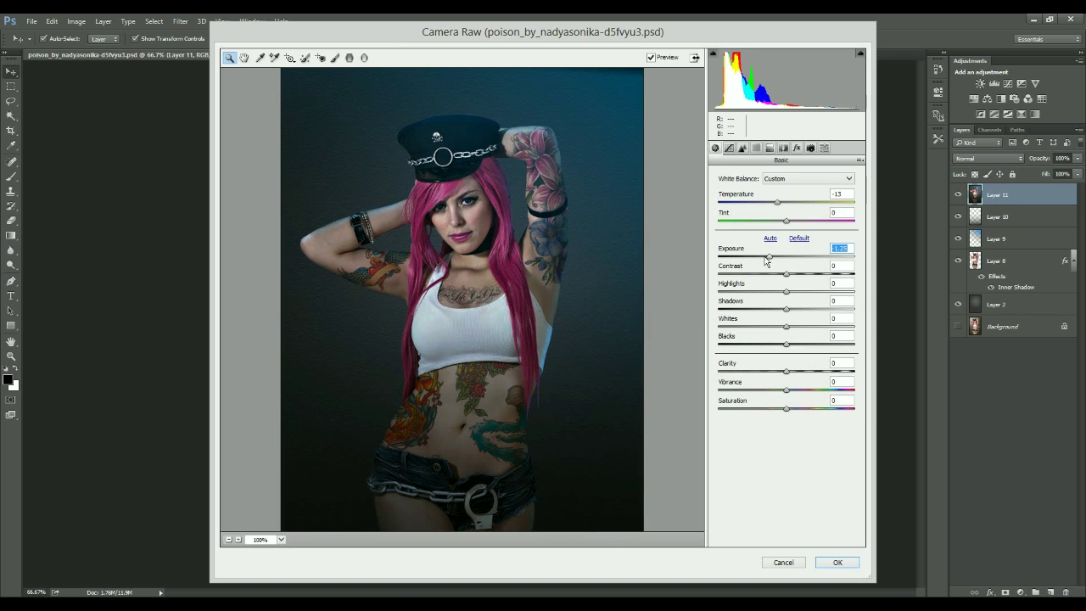
{"action": "left_click", "coordinate": [773, 257]}
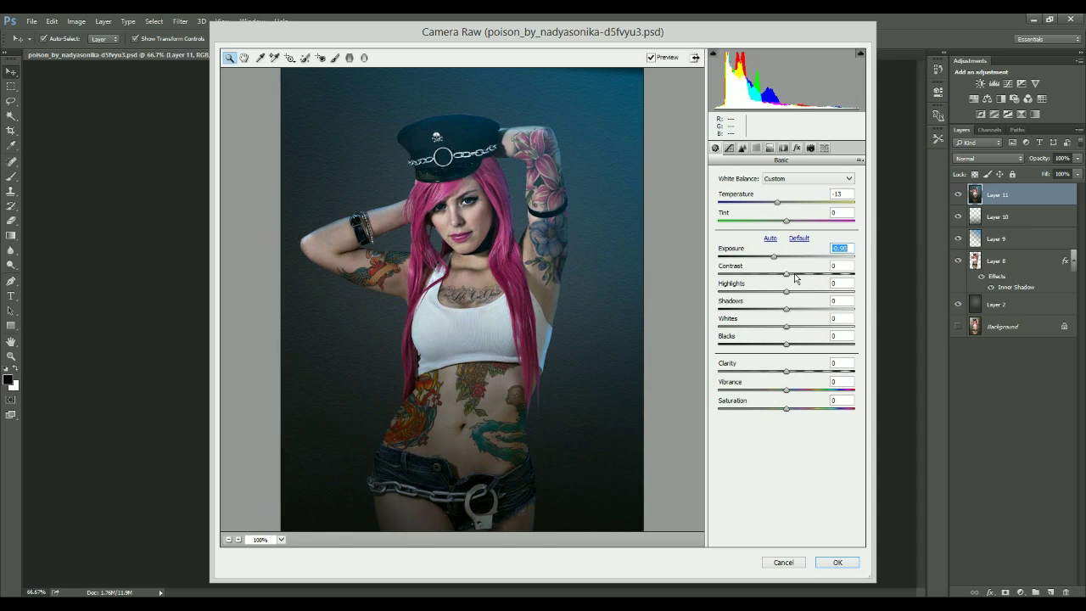
Set Highlights to -36, Shadows to -86, Vibrance to +12 and Saturation to -15.
{"action": "left_click_drag", "start_coordinate": [786, 291], "coordinate": [757, 295]}
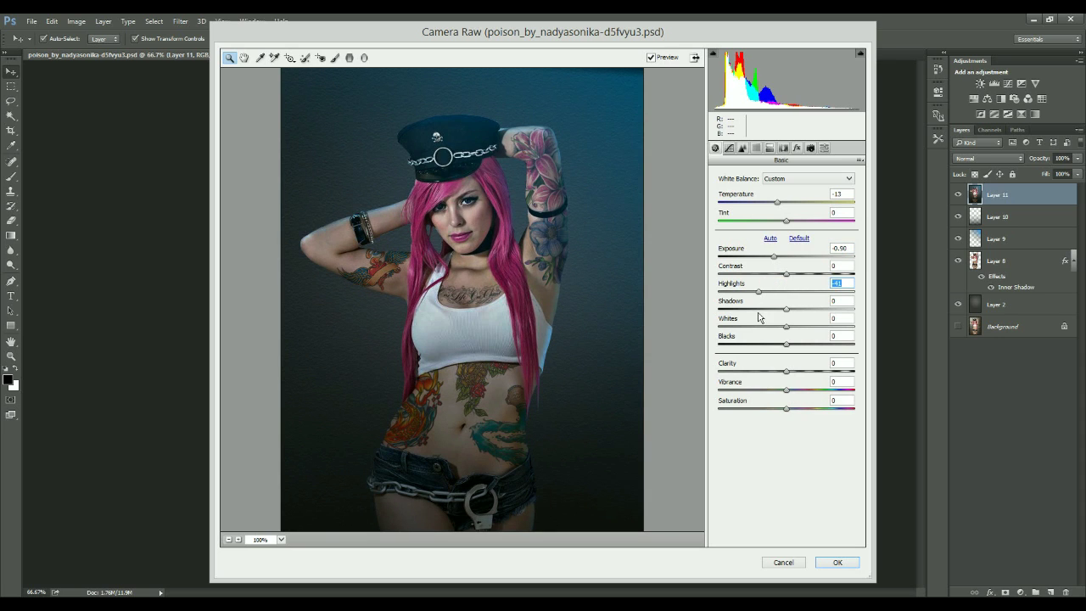
{"action": "left_click", "coordinate": [802, 309]}
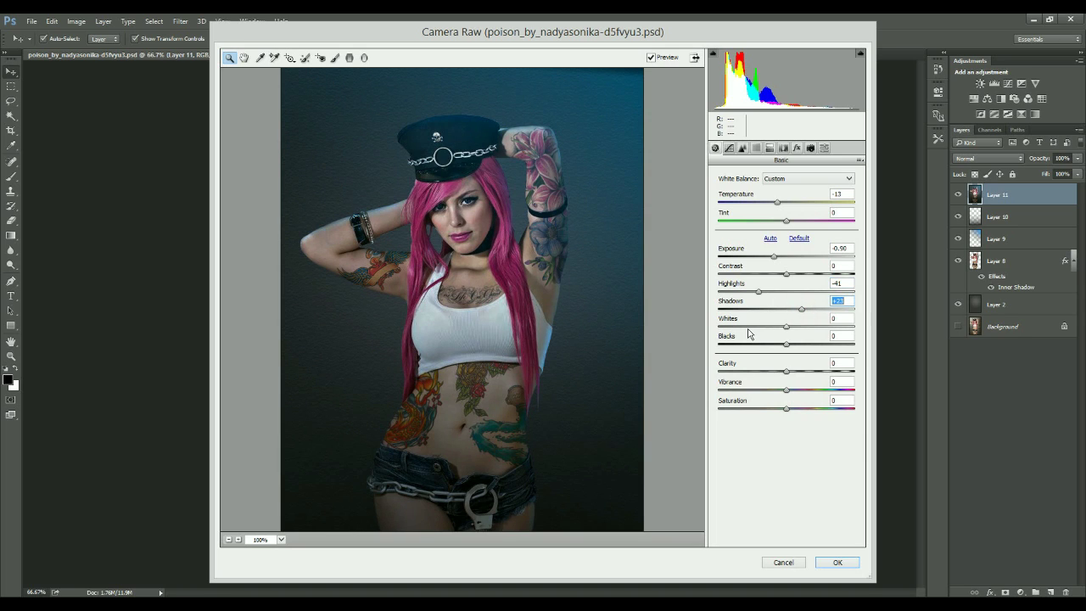
{"action": "left_click", "coordinate": [728, 308]}
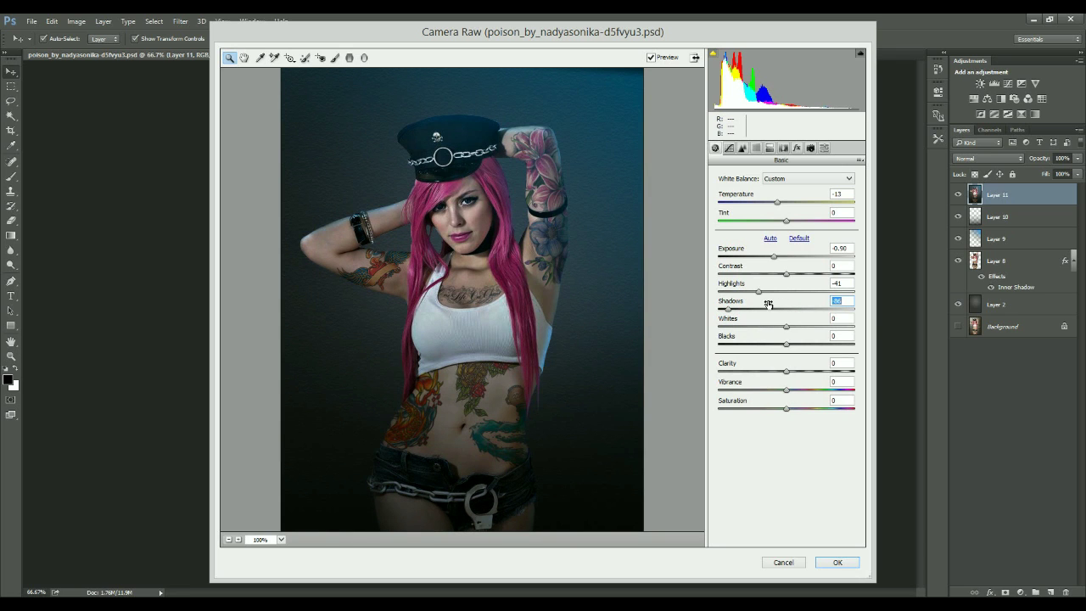
{"action": "left_click", "coordinate": [814, 291]}
{"action": "left_click", "coordinate": [763, 292]}
{"action": "left_click_drag", "start_coordinate": [787, 390], "coordinate": [777, 410]}
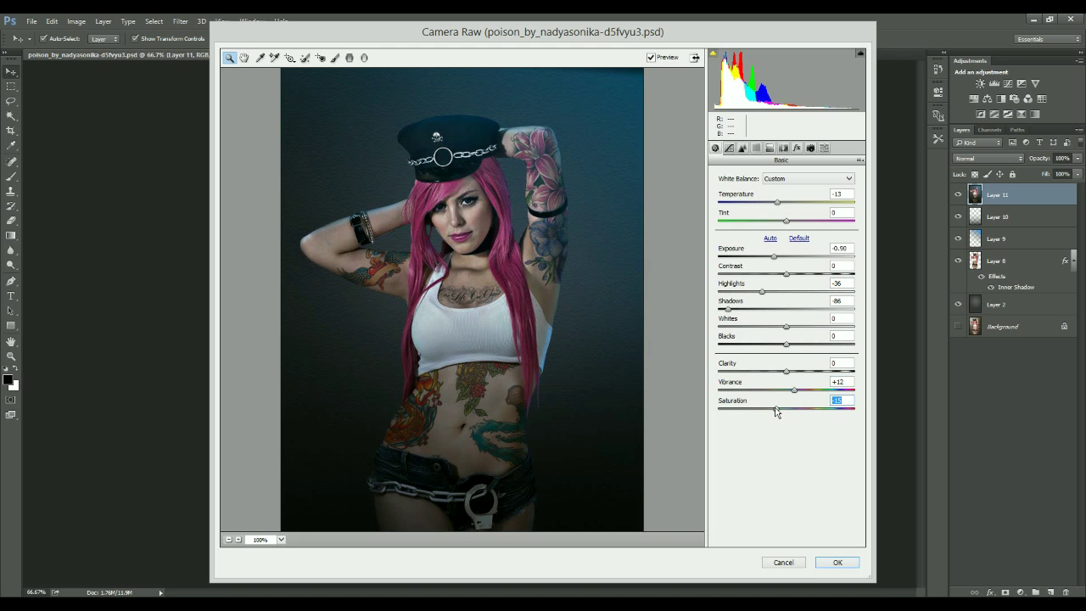
Split-tone the highlights with hue 177 and saturation 15.
{"action": "left_click", "coordinate": [743, 148]}
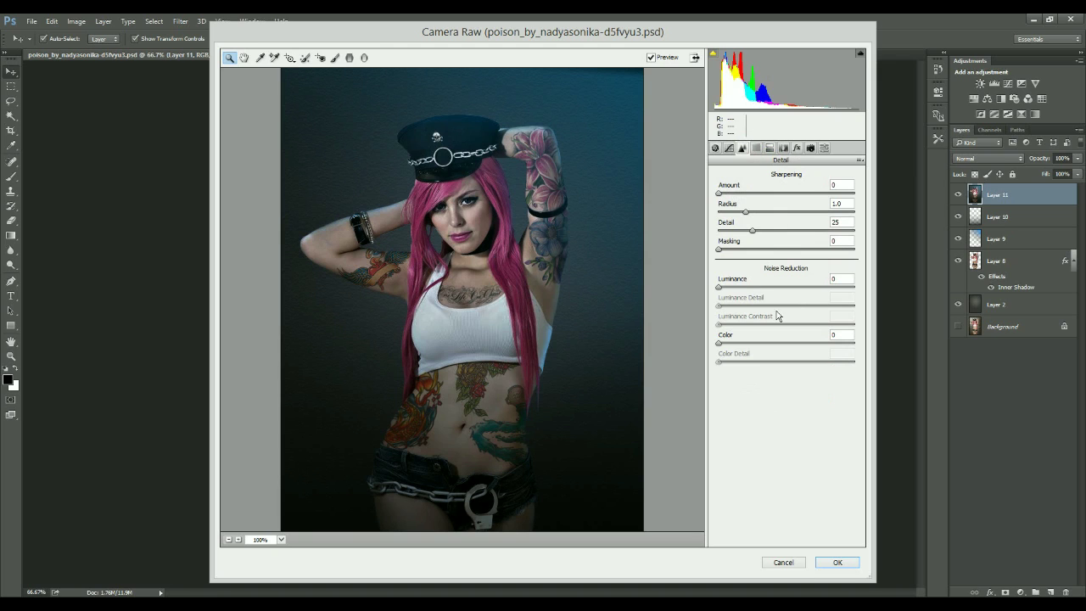
{"action": "left_click", "coordinate": [756, 147]}
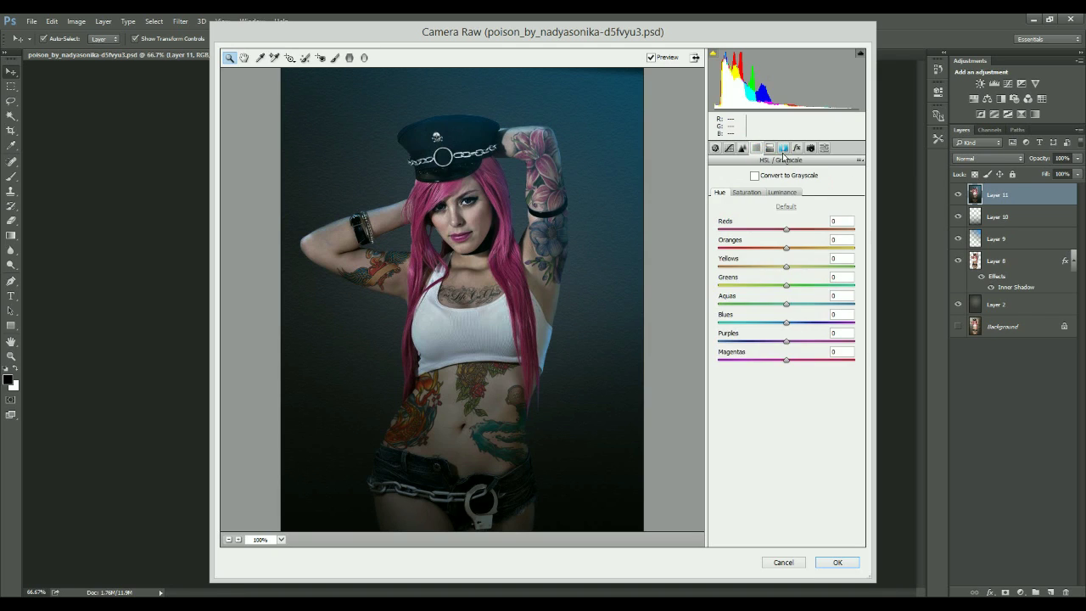
{"action": "left_click", "coordinate": [770, 148]}
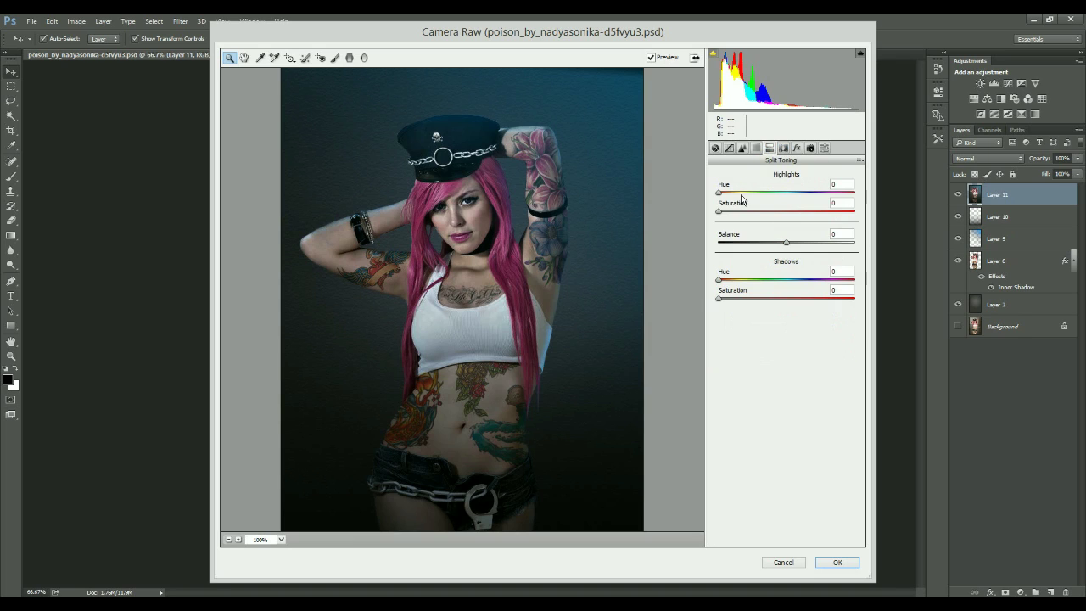
{"action": "left_click", "coordinate": [784, 193]}
{"action": "left_click", "coordinate": [739, 212]}
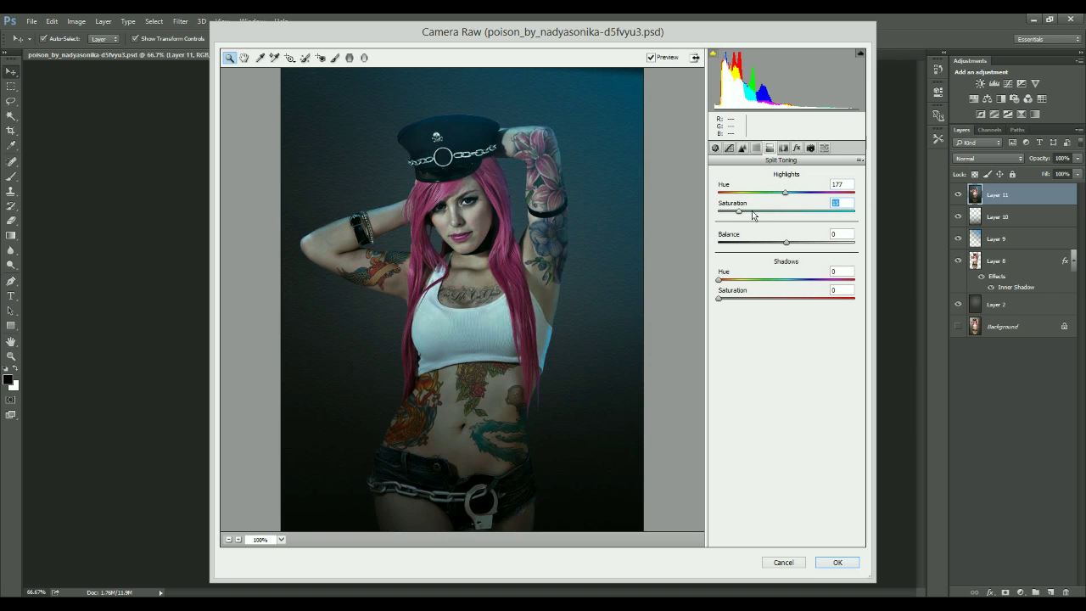
Set Tint to +16 and Exposure to -0.40 in the basic adjustments.
{"action": "left_click_drag", "start_coordinate": [735, 217], "coordinate": [726, 218]}
{"action": "left_click", "coordinate": [715, 148]}
{"action": "left_click", "coordinate": [797, 224]}
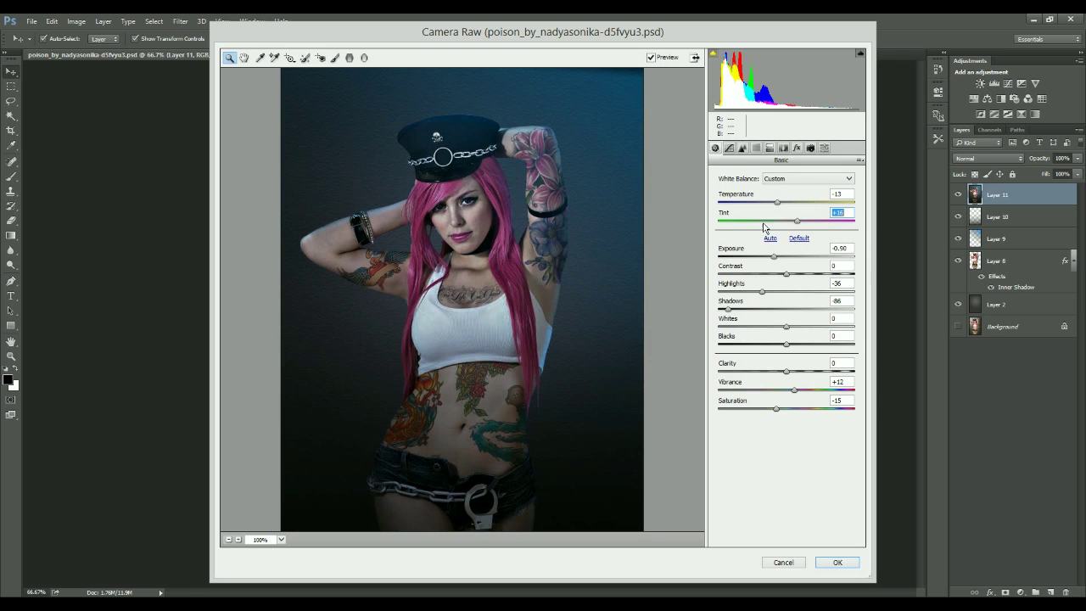
{"action": "left_click", "coordinate": [782, 258]}
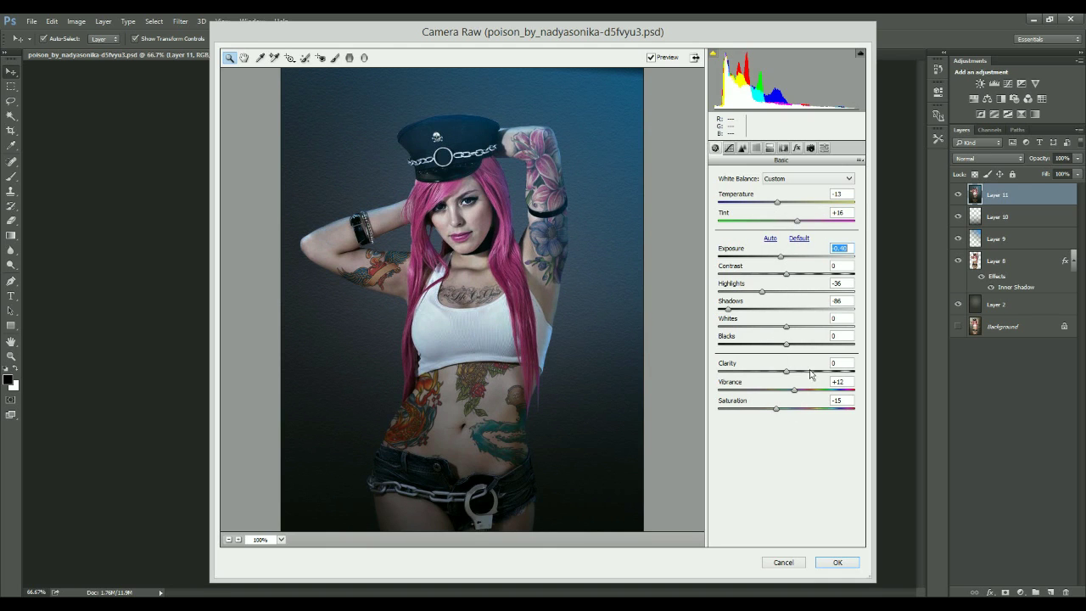
Add a Highlight Priority post-crop vignette with an Amount of -20.
{"action": "left_click", "coordinate": [811, 148]}
{"action": "left_click", "coordinate": [797, 148]}
{"action": "left_click", "coordinate": [773, 295]}
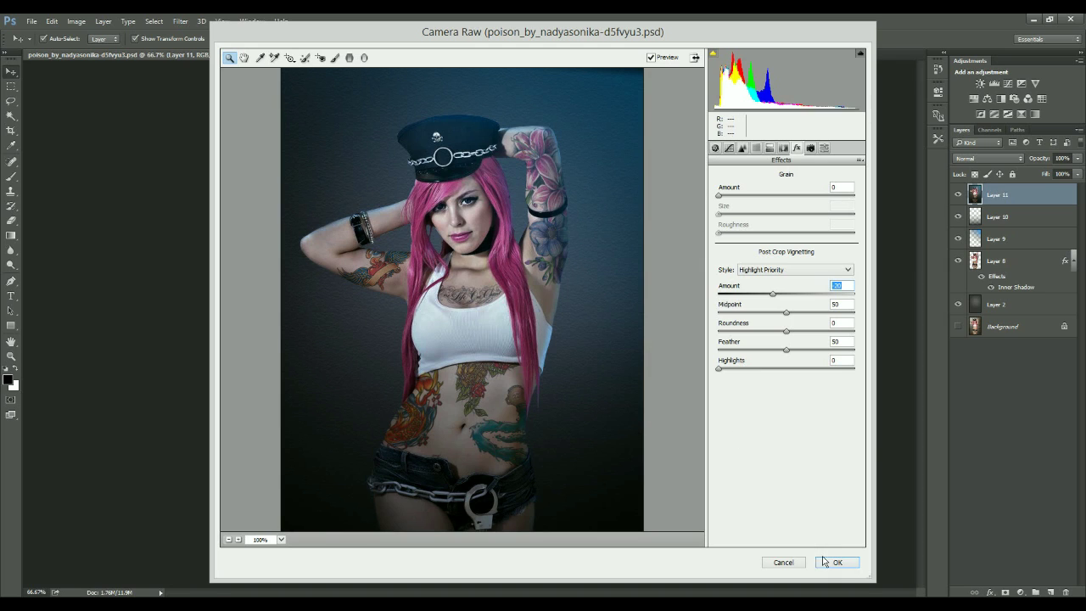
Slightly lower the Highlights of the parametric tone curve and apply the Camera Raw filter.
{"action": "left_click", "coordinate": [729, 147]}
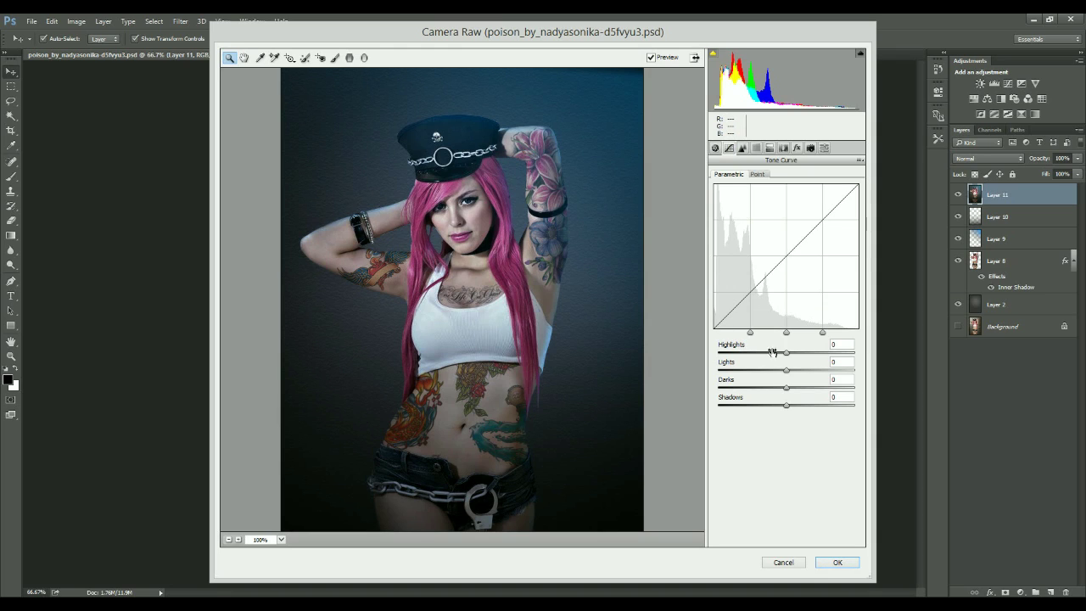
{"action": "left_click_drag", "start_coordinate": [787, 353], "coordinate": [779, 354]}
{"action": "left_click_drag", "start_coordinate": [780, 356], "coordinate": [776, 358]}
{"action": "left_click", "coordinate": [838, 562]}
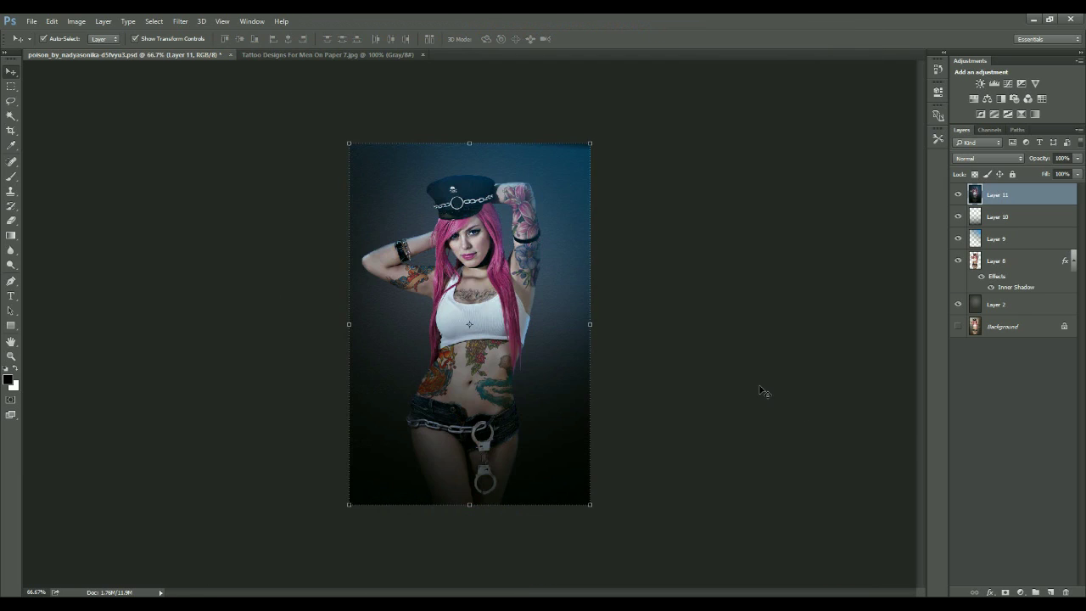
Stamp the layers beneath the graded Layer 11 into a new layer directly below it.
{"action": "left_click", "coordinate": [718, 247]}
{"action": "key", "text": "ctrl+alt+shift+e"}
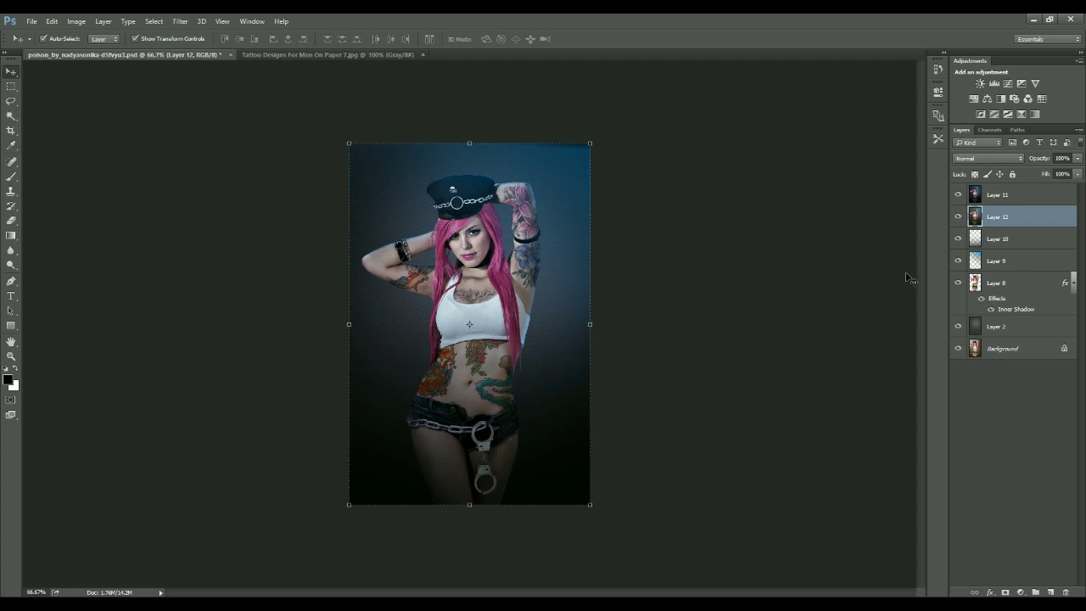
Compare the image with and without the Camera Raw grading by toggling the visibility of Layer 11.
{"action": "left_click", "coordinate": [959, 196]}
{"action": "left_click", "coordinate": [959, 196]}
{"action": "left_click", "coordinate": [959, 195]}
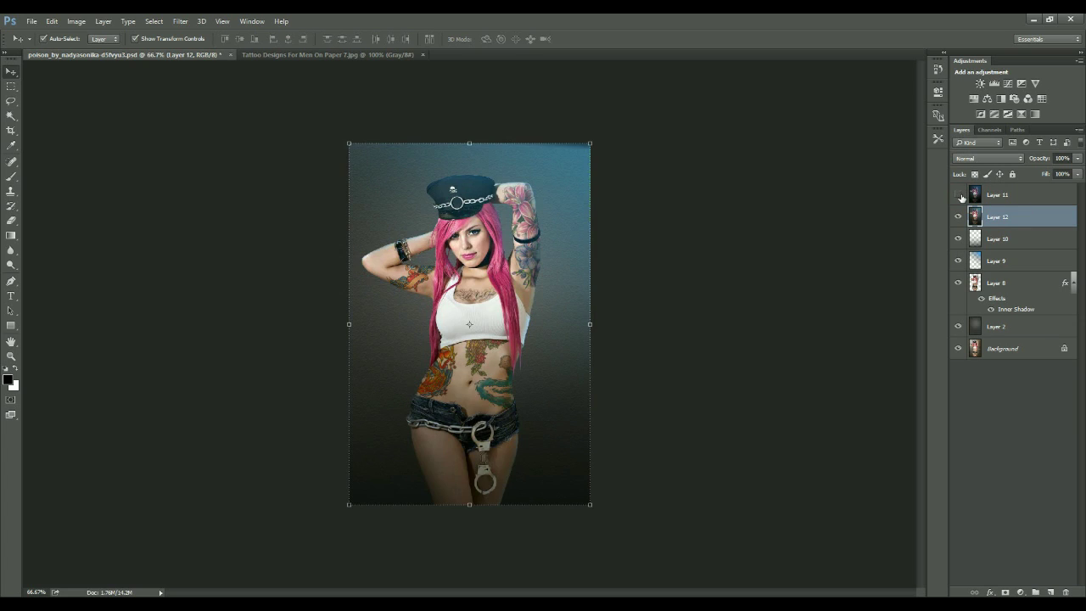
{"action": "left_click", "coordinate": [960, 195]}
{"action": "left_click", "coordinate": [959, 195]}
{"action": "left_click", "coordinate": [959, 195]}
Open Layer 11 in the Nik Collection's Color Efex Pro 4 and choose the Cross Processing filter.
{"action": "left_click", "coordinate": [965, 196]}
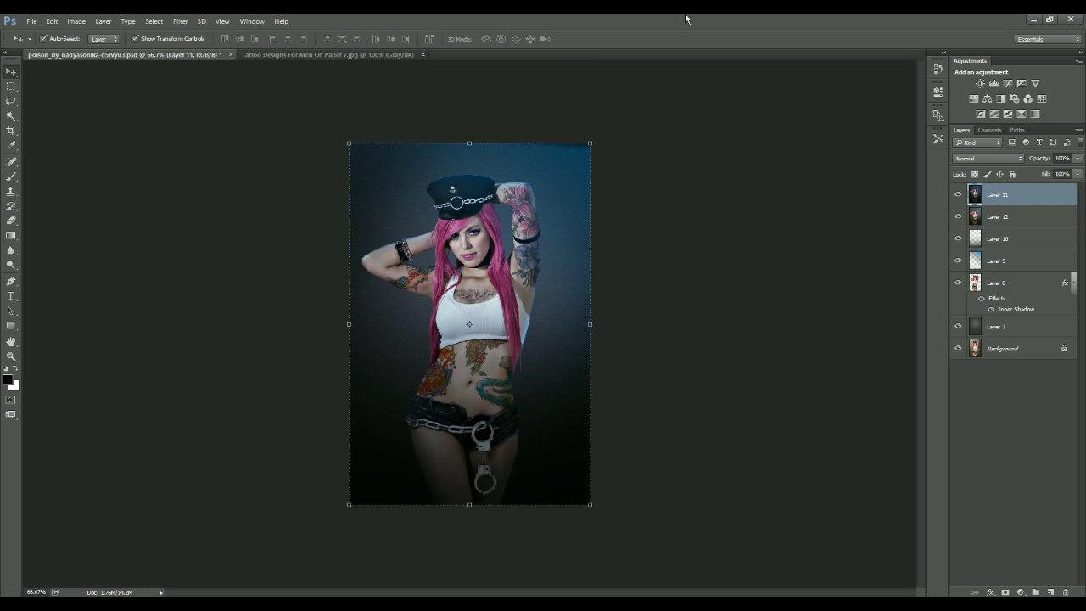
{"action": "left_click", "coordinate": [182, 21]}
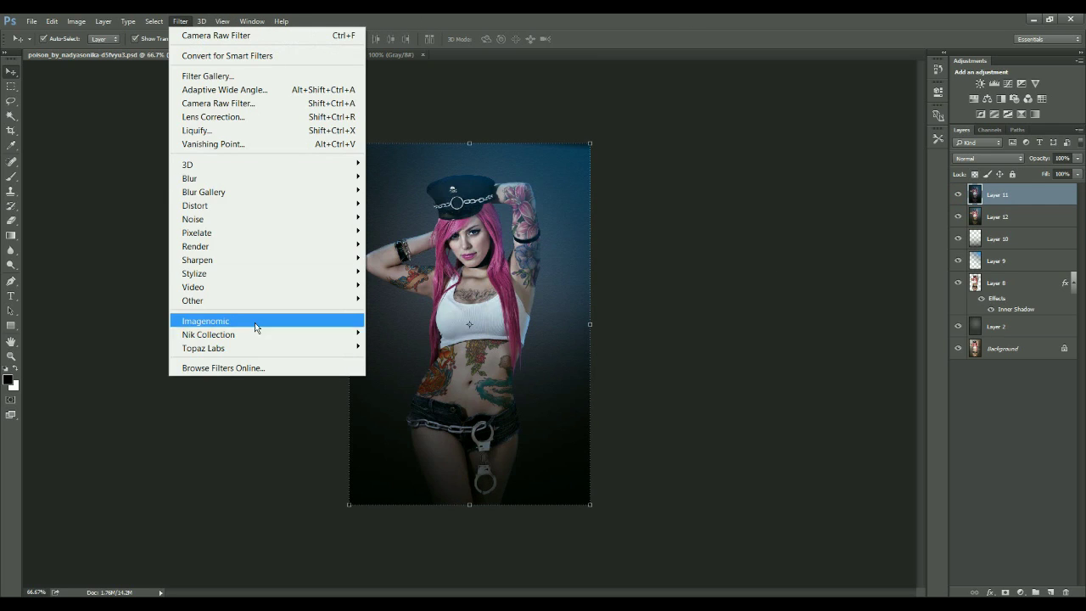
{"action": "mouse_move", "coordinate": [260, 336]}
{"action": "left_click", "coordinate": [509, 346]}
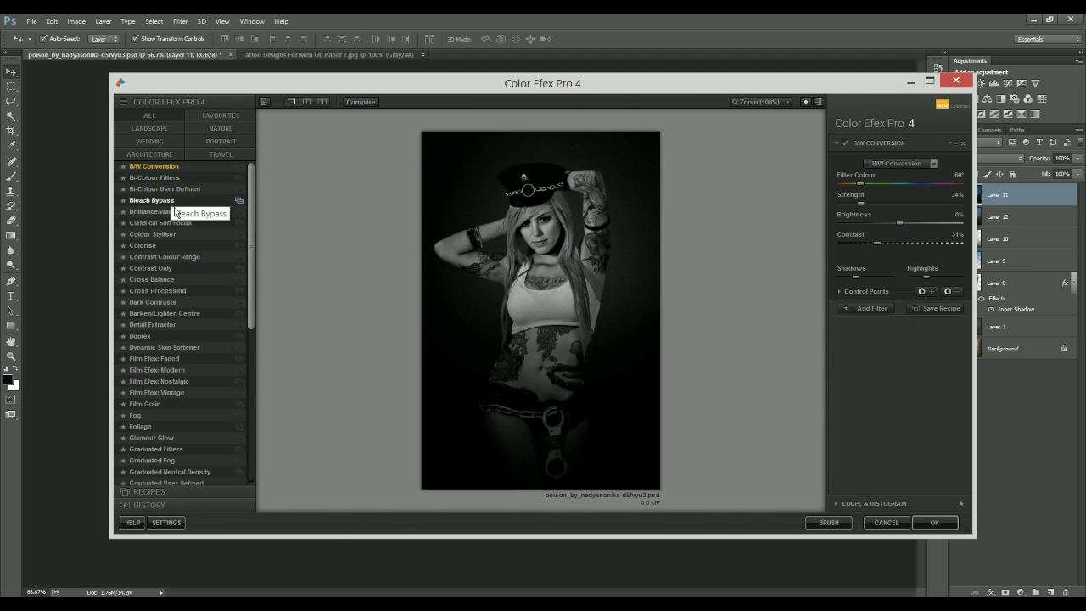
{"action": "left_click", "coordinate": [168, 291]}
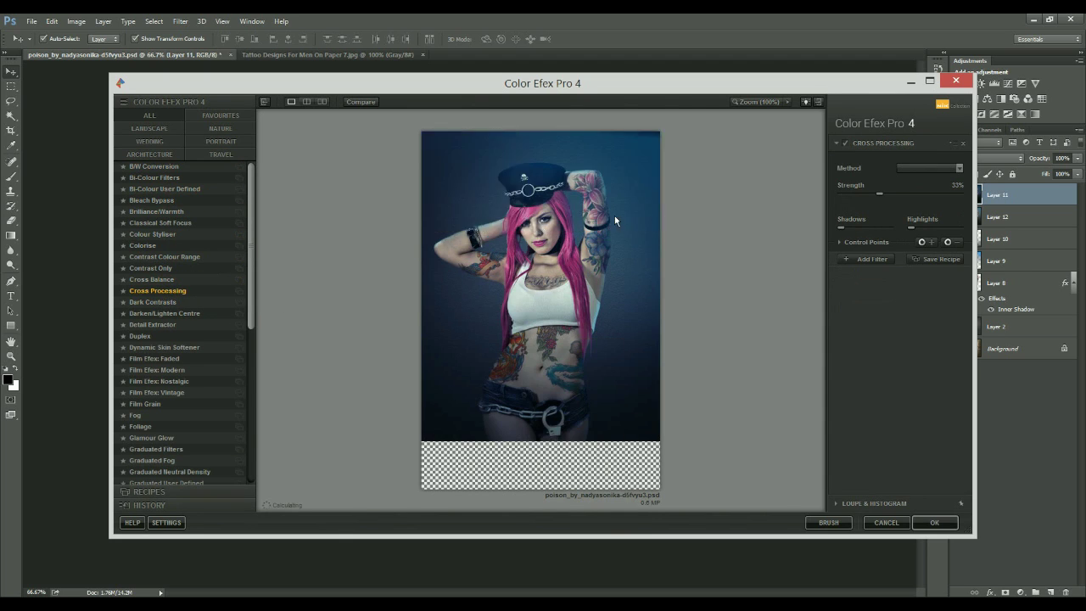
Set the Cross Processing method to B02 and apply the filter to the layer.
{"action": "left_click", "coordinate": [928, 170]}
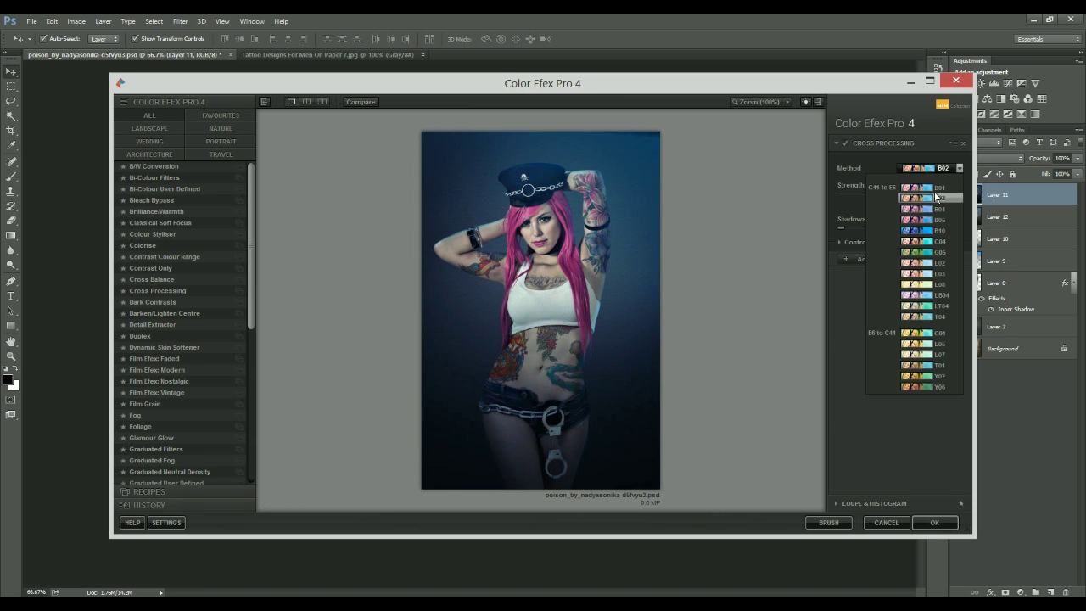
{"action": "left_click", "coordinate": [936, 197]}
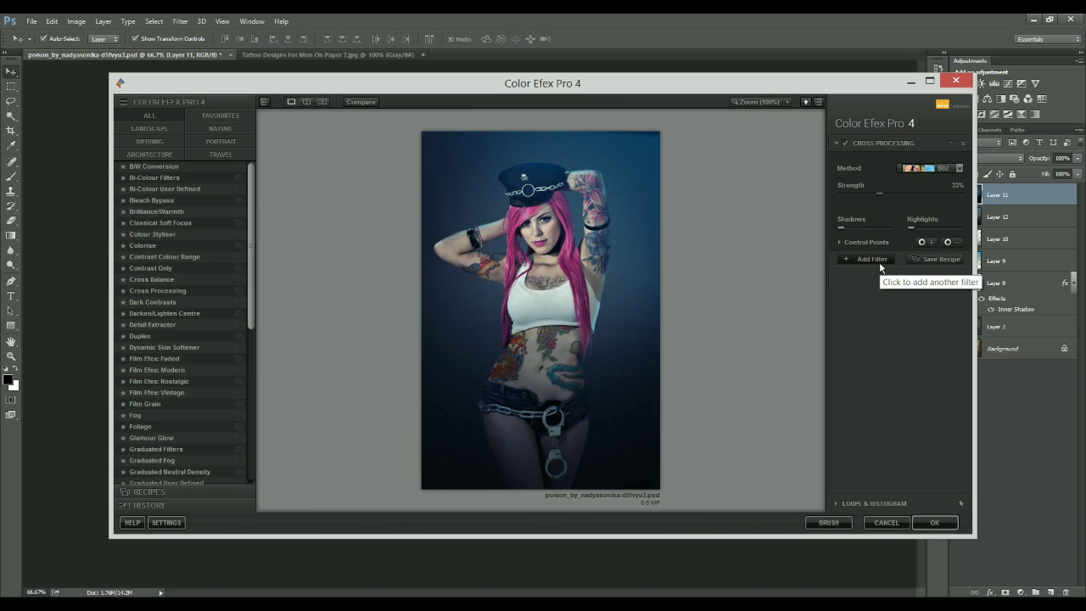
{"action": "scroll", "coordinate": [759, 198], "scroll_direction": "down", "scroll_amount": 2}
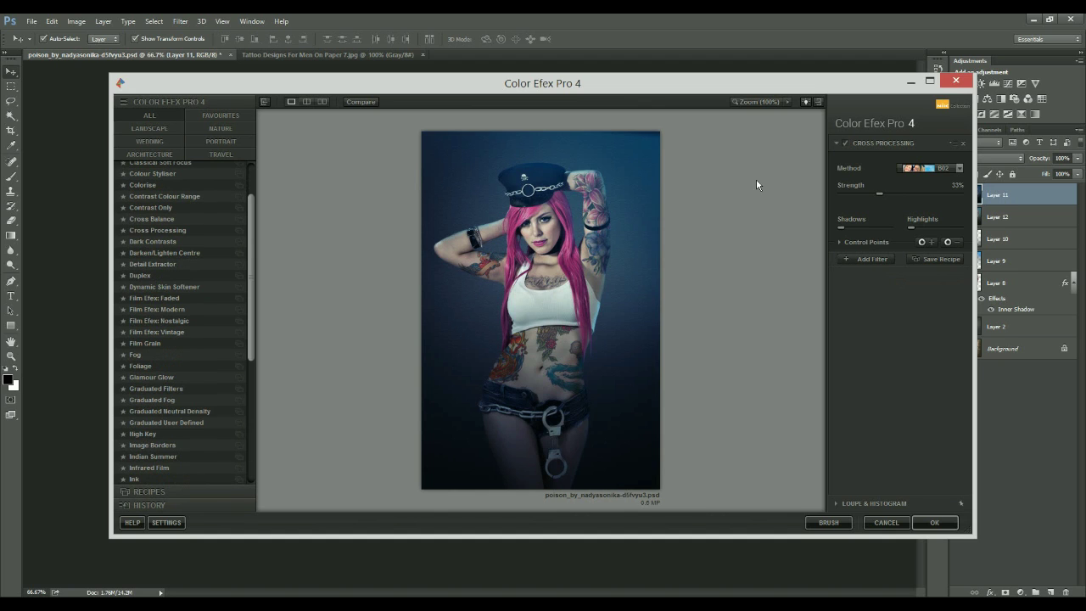
{"action": "left_click", "coordinate": [927, 523]}
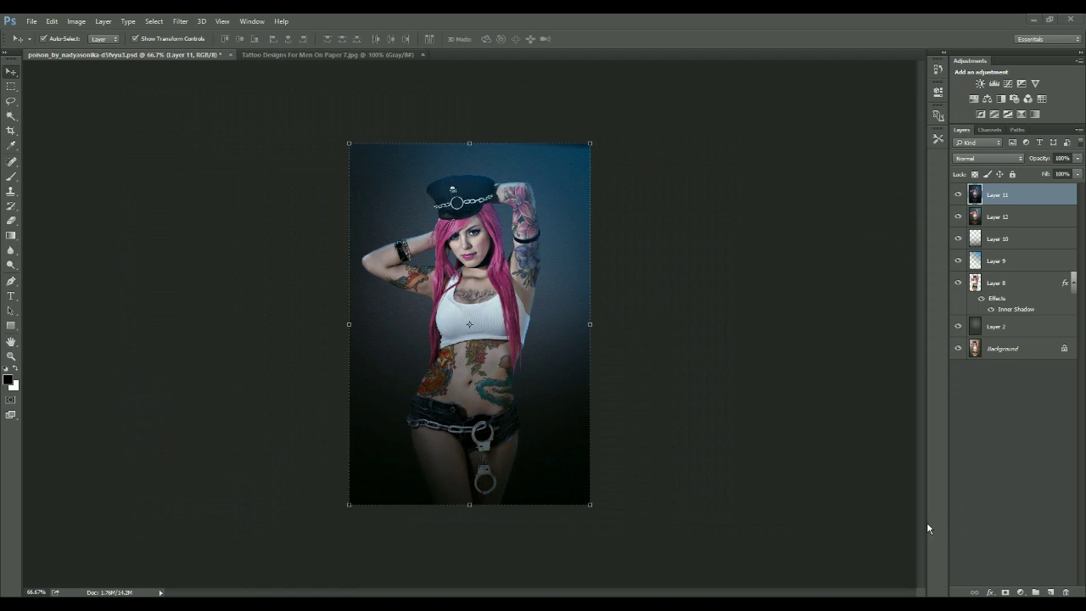